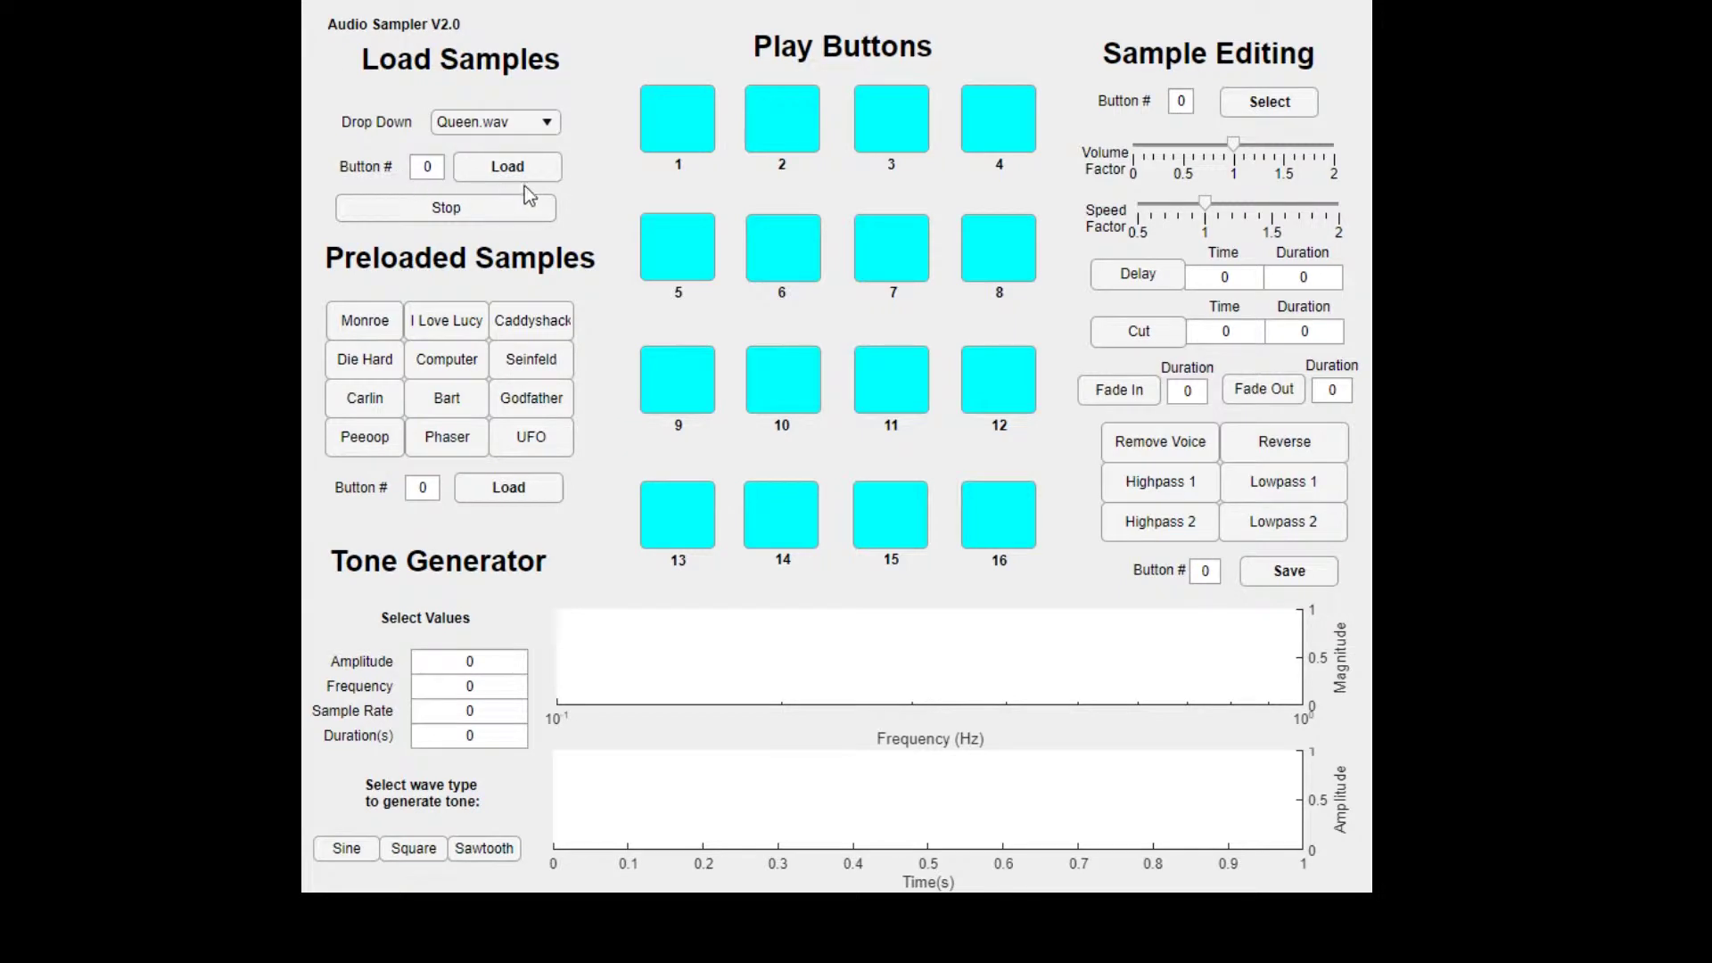
Select Queen.wav in the sound file drop-down
left_click(470, 134)
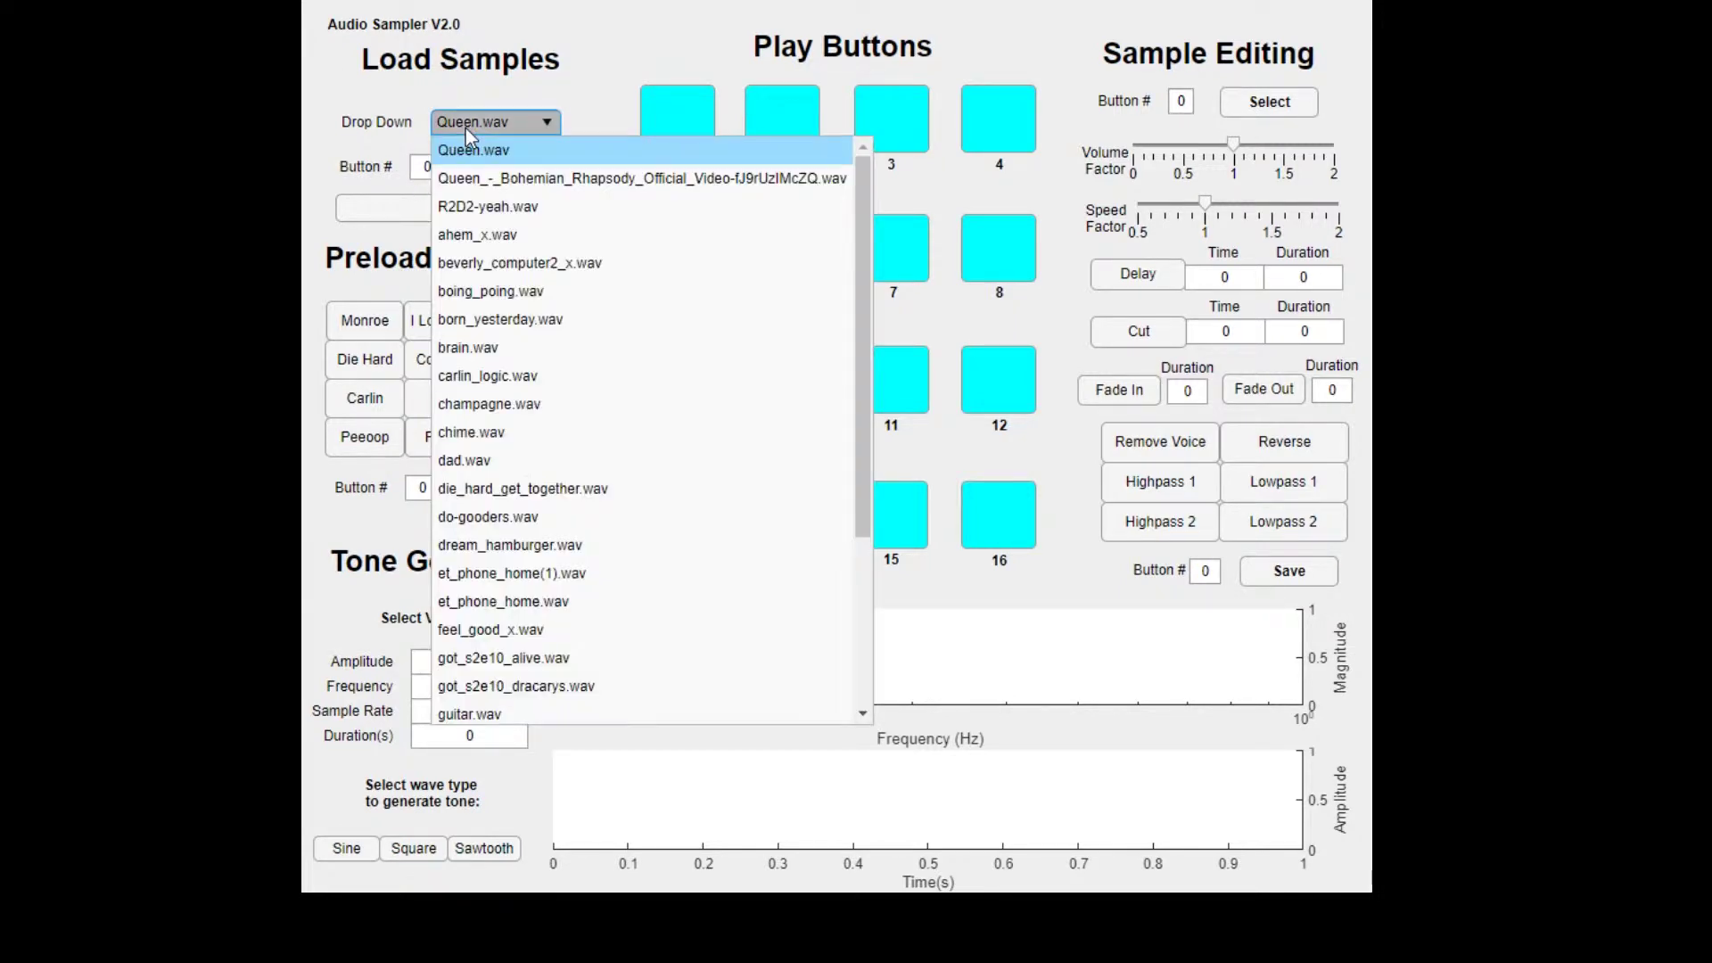
scroll(582, 298, "down", 3)
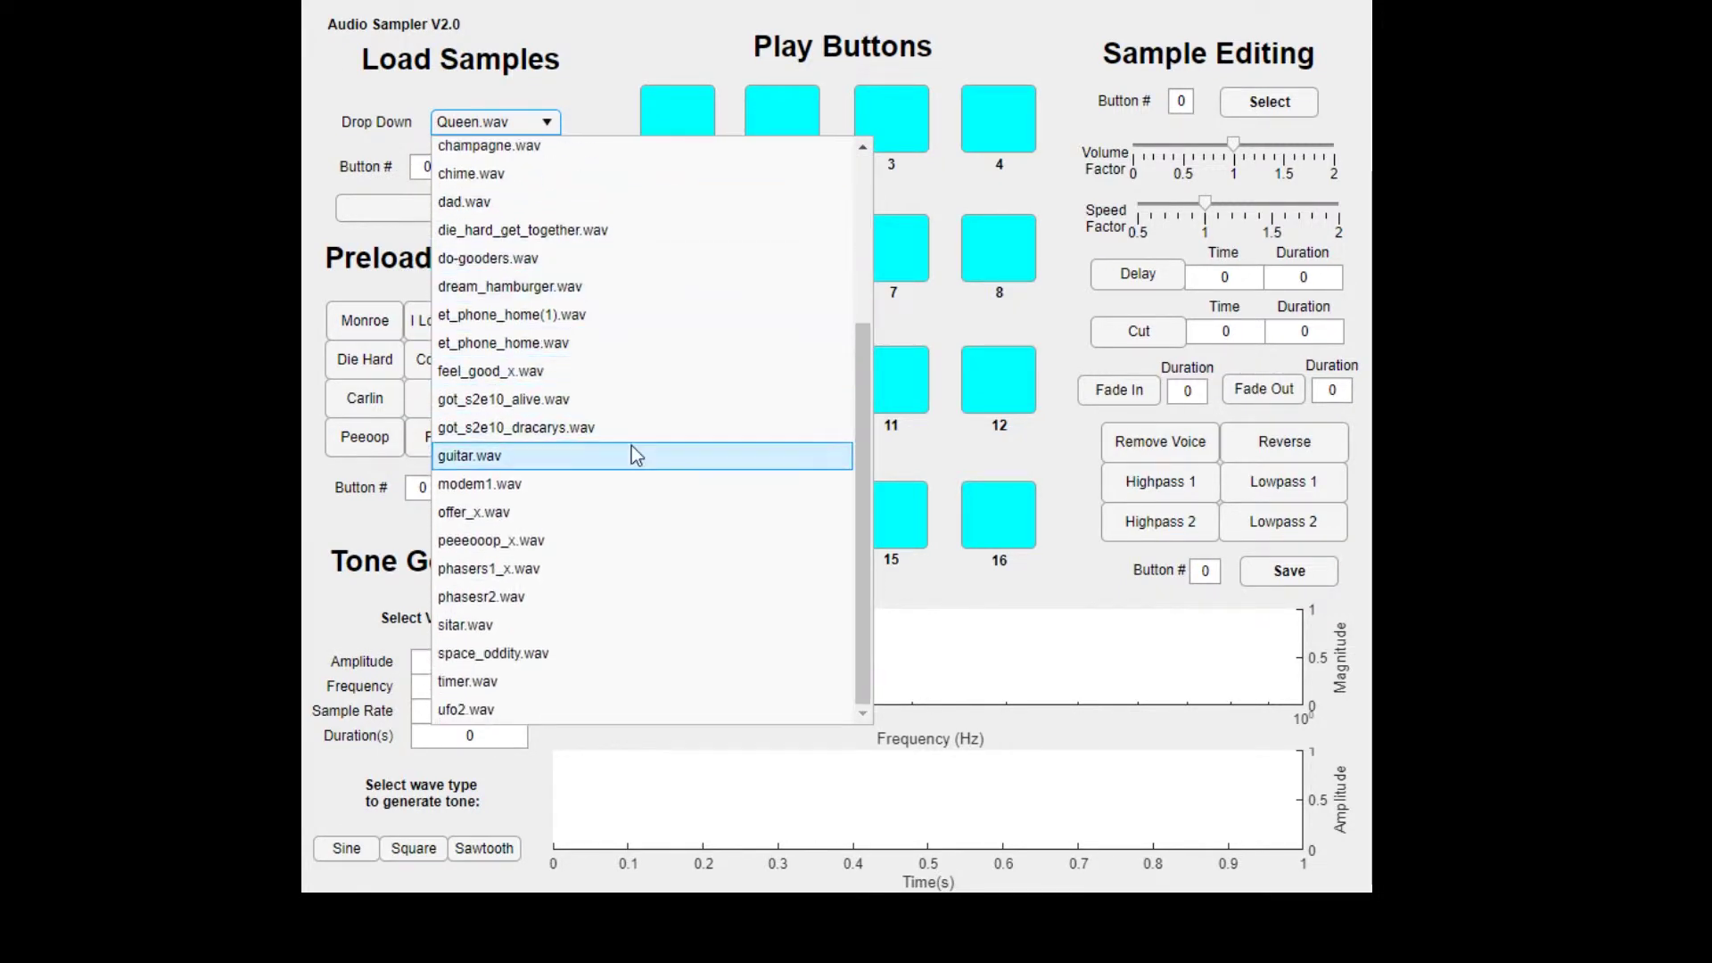
scroll(548, 656, "up", 3)
scroll(558, 642, "up", 1)
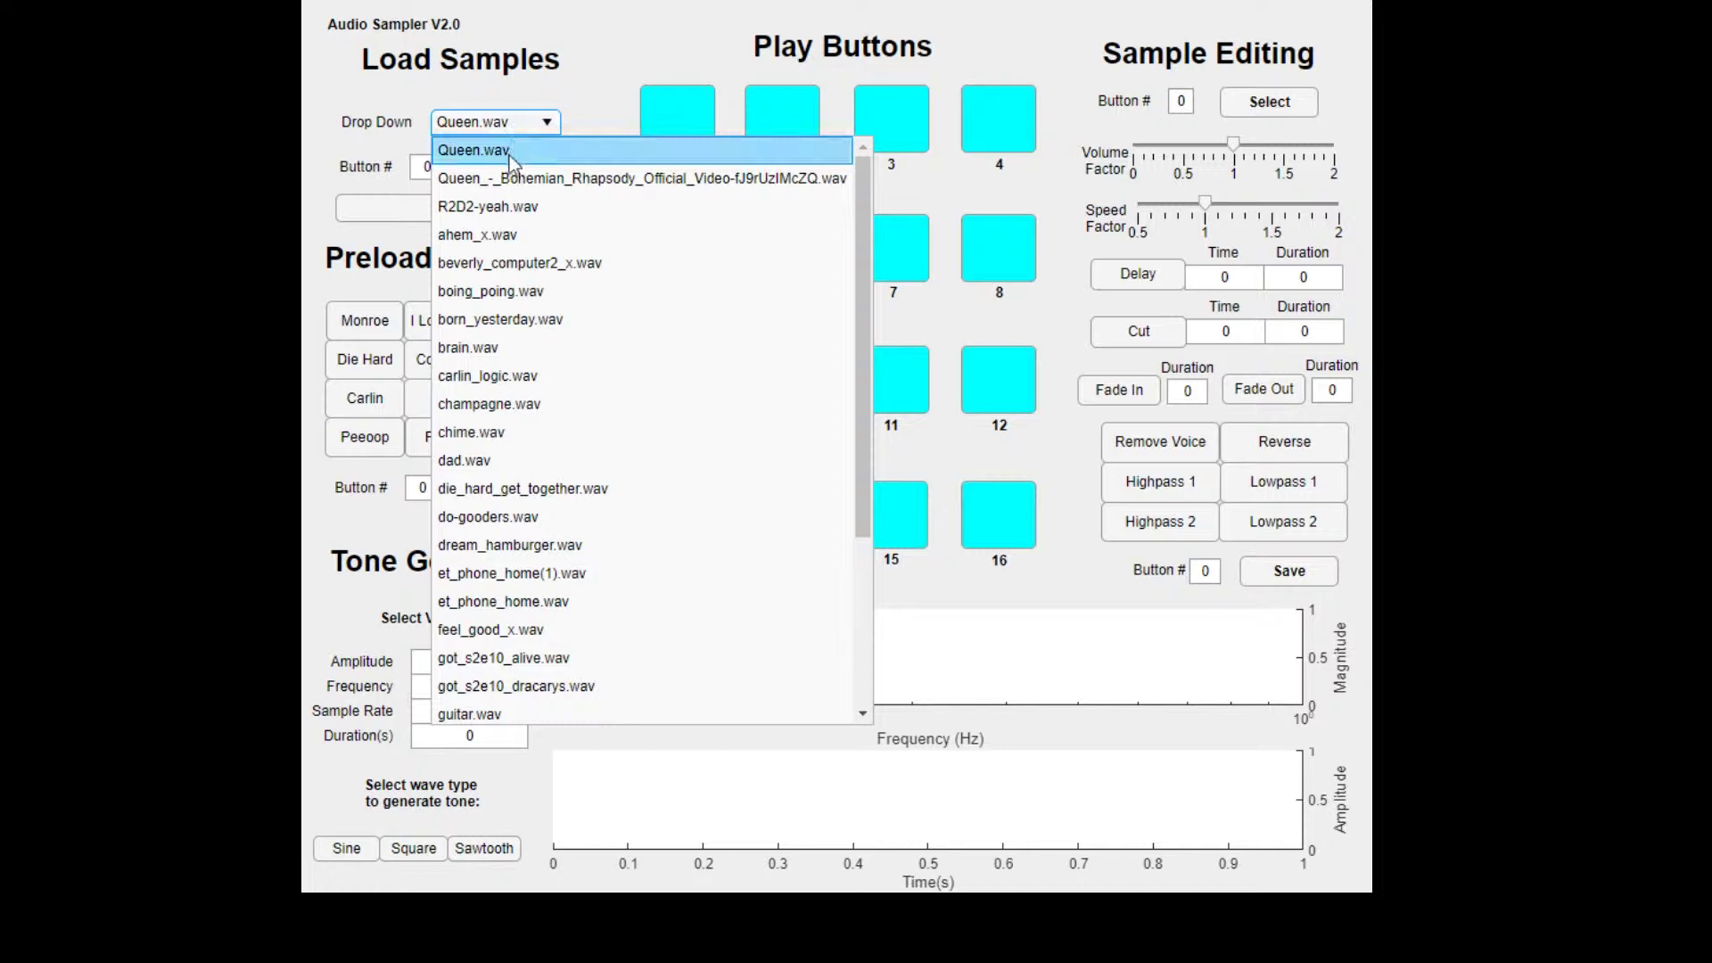
left_click(472, 150)
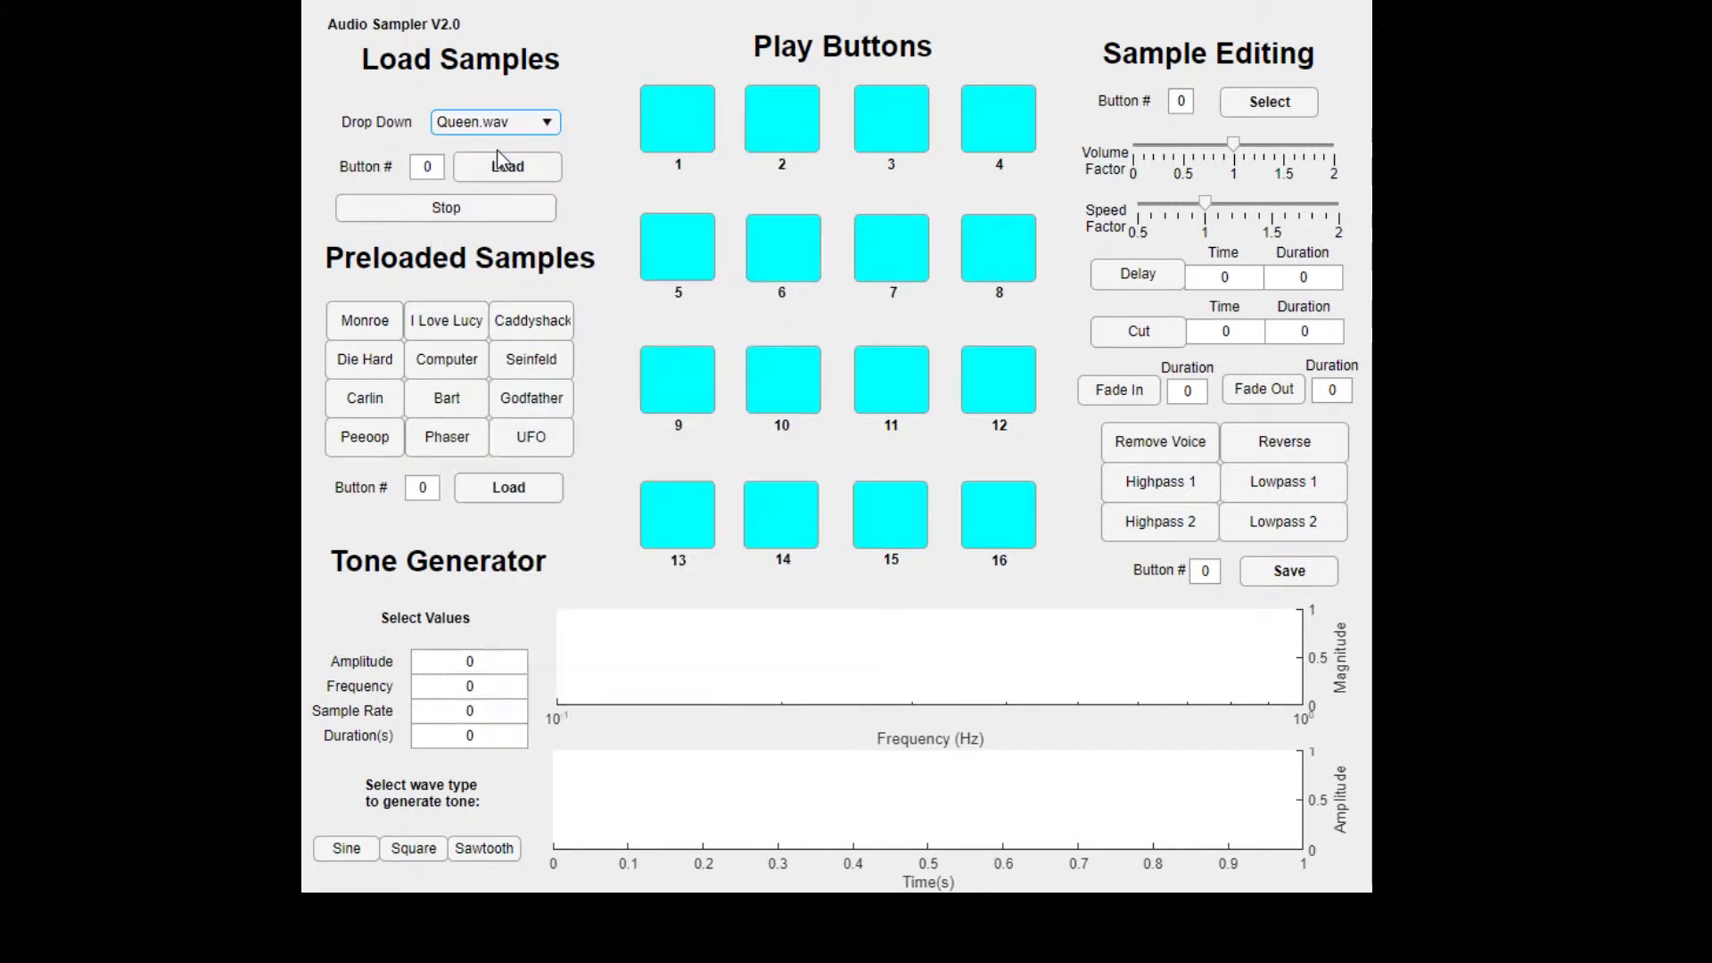
Load Queen.wav onto play button 1, play pad 1, then stop playback
key("Tab")
type("1")
left_click(476, 175)
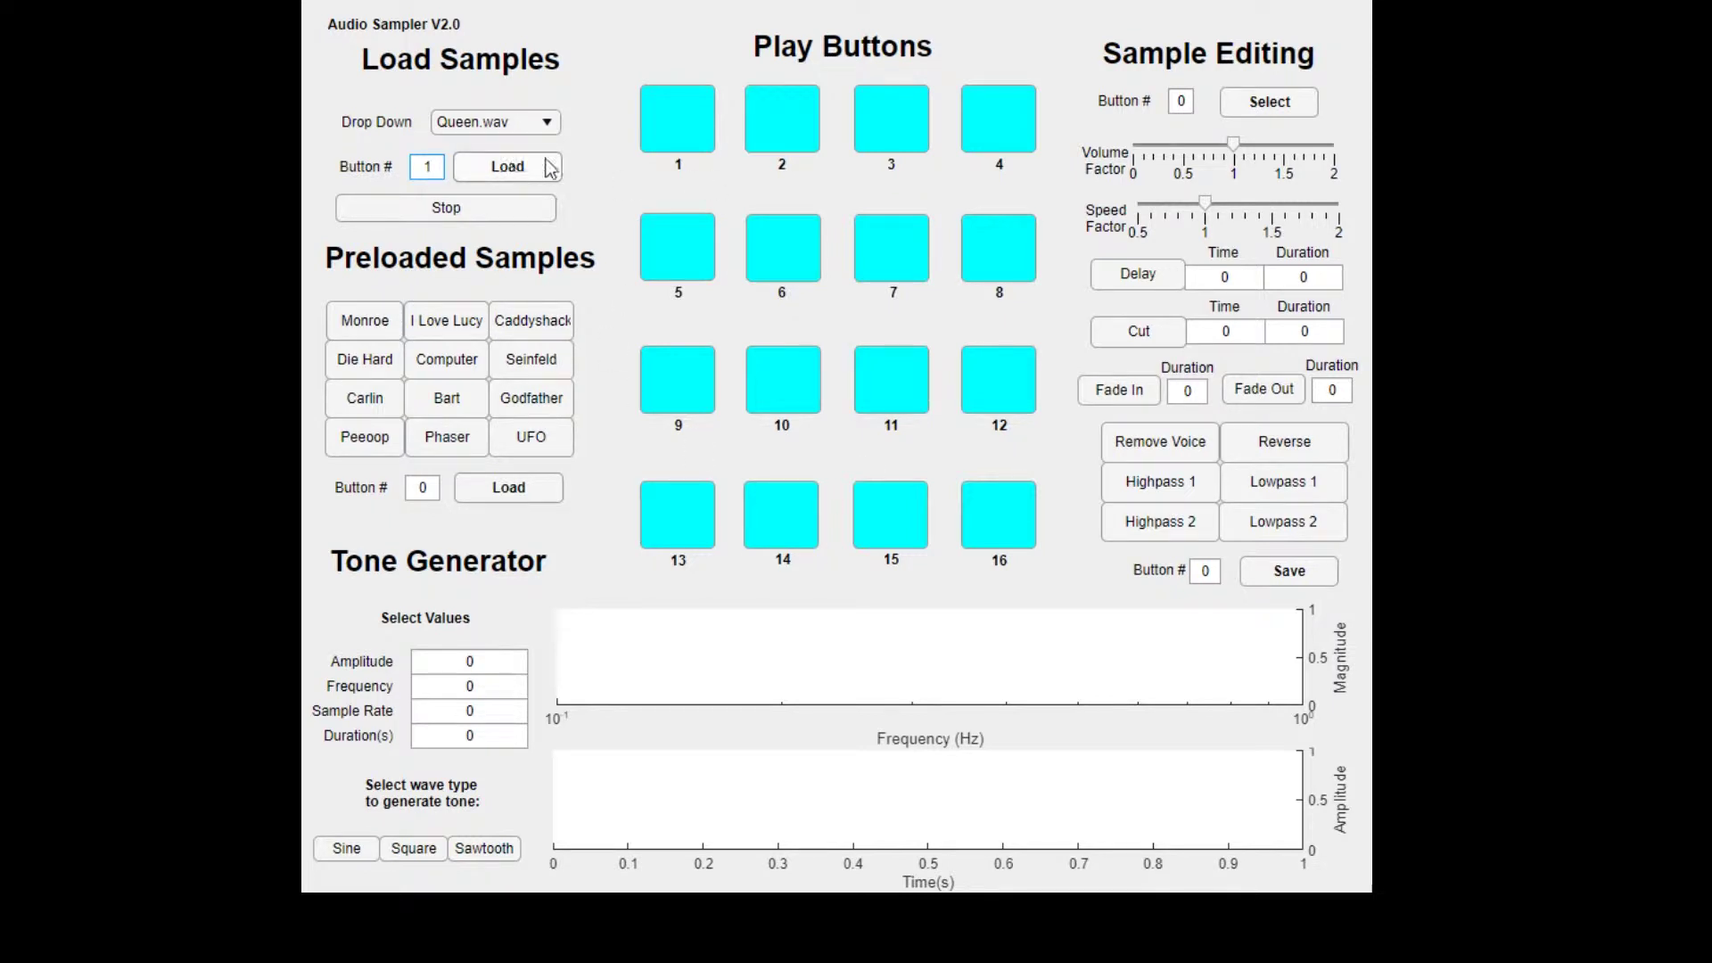
left_click(542, 177)
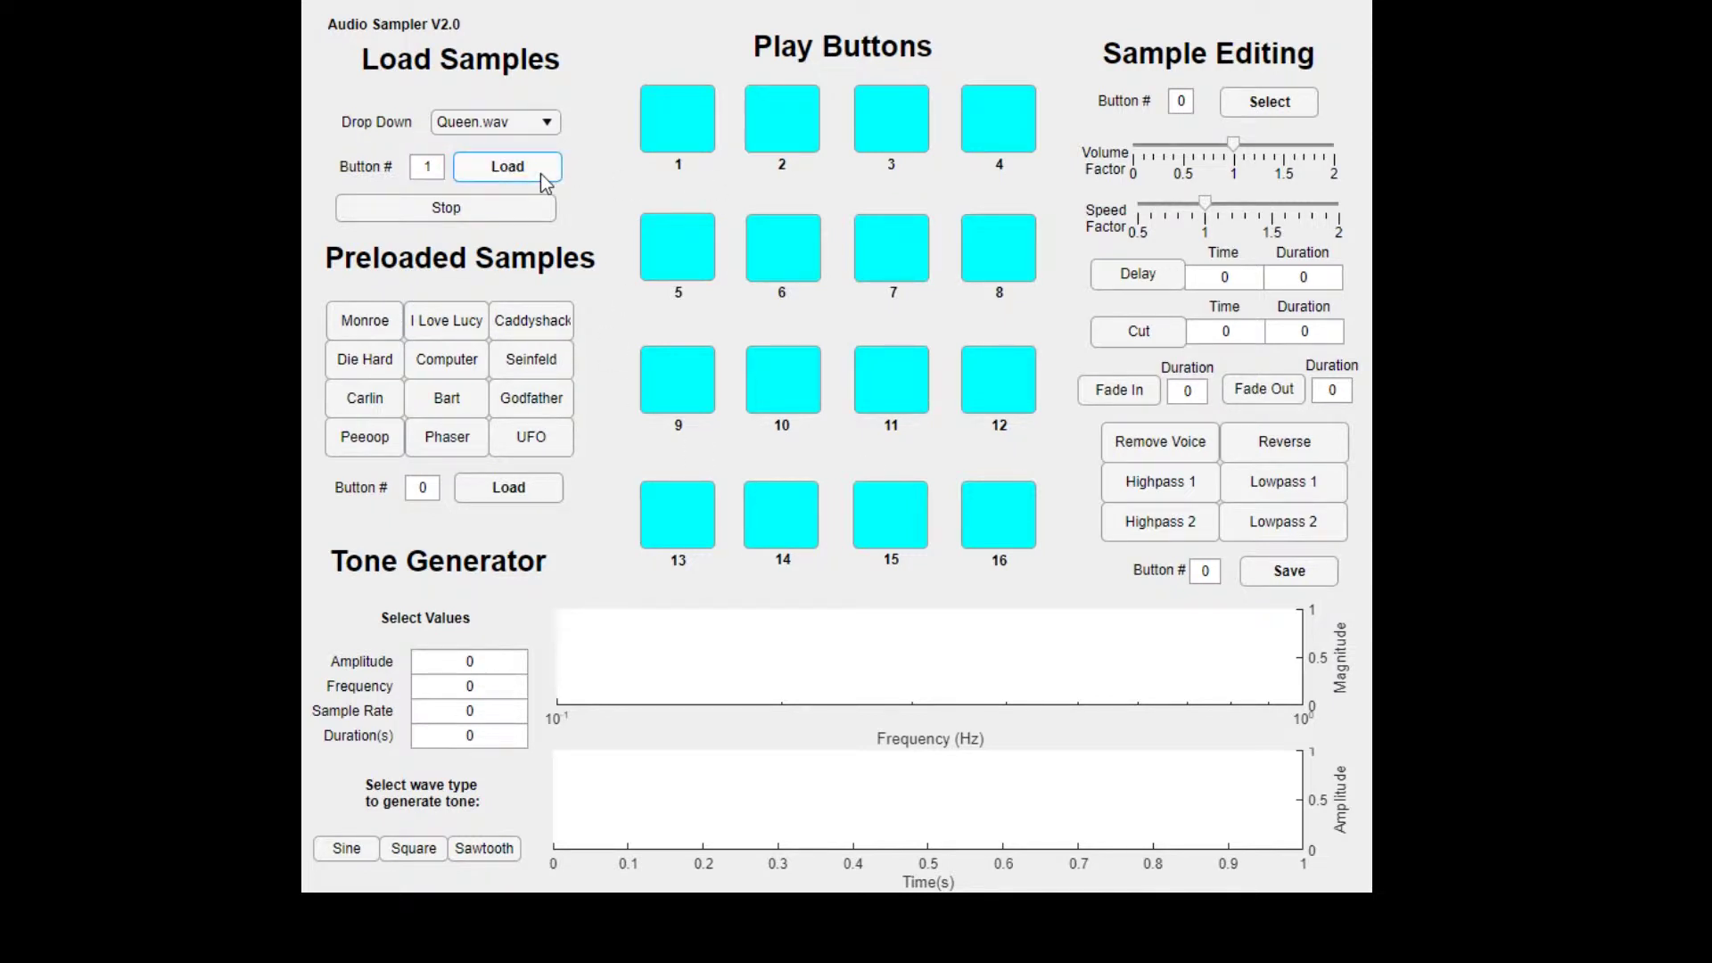
left_click(691, 134)
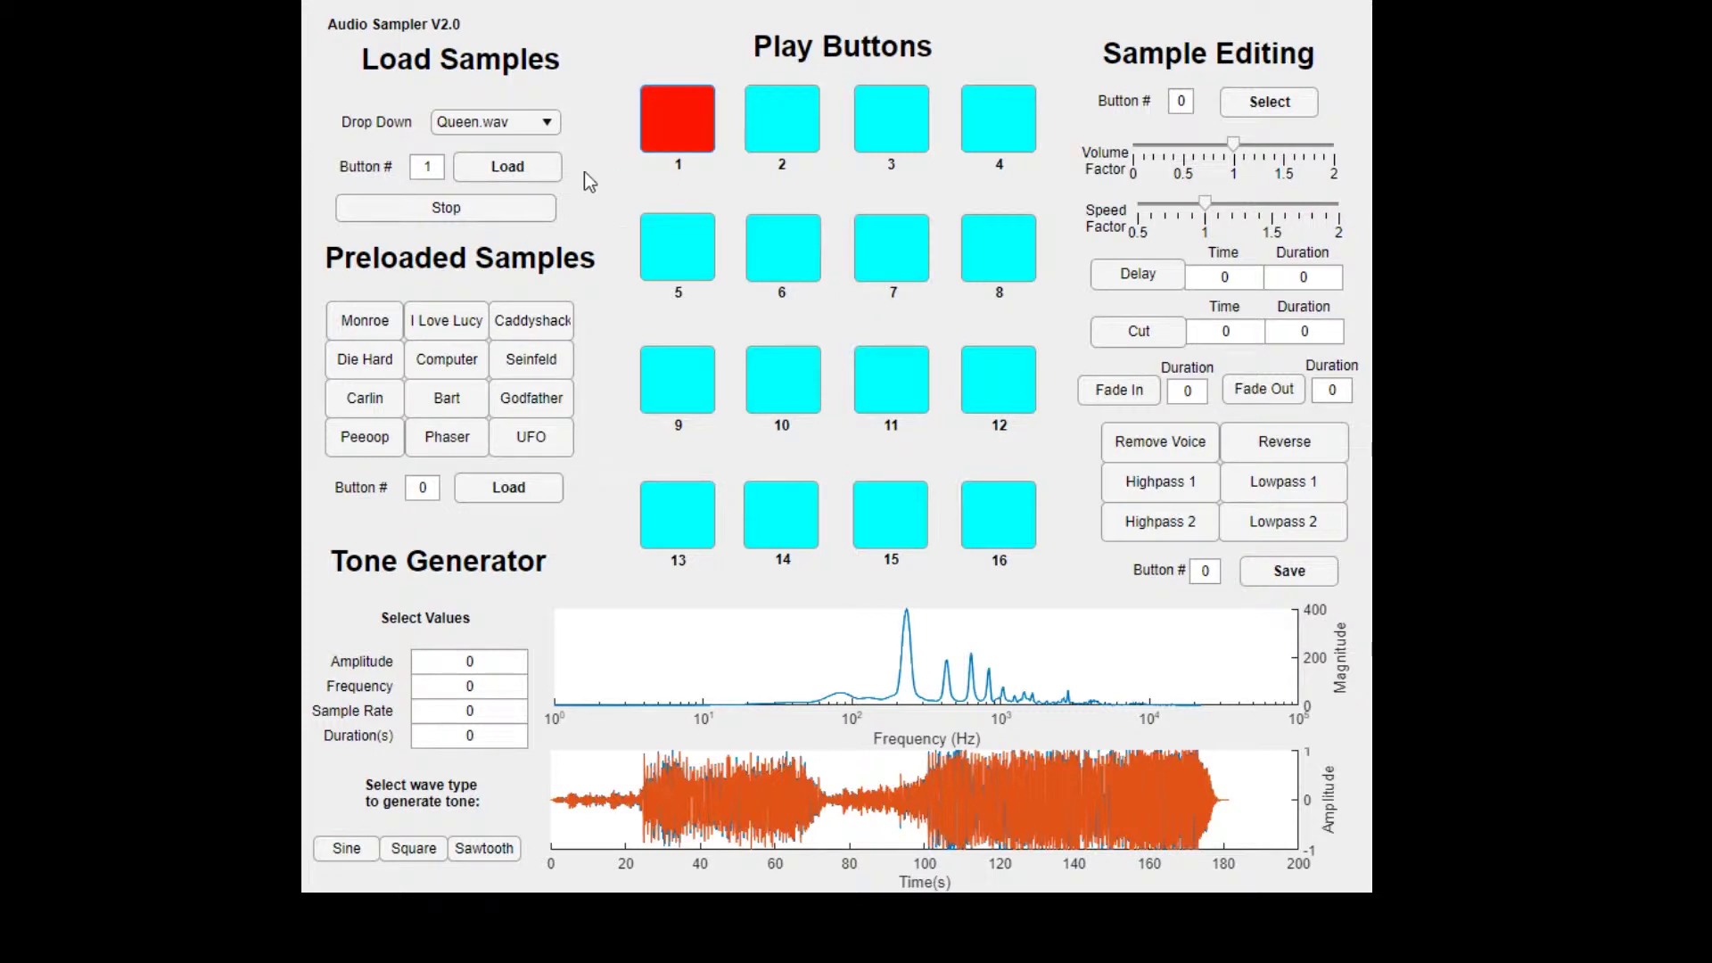
left_click(536, 214)
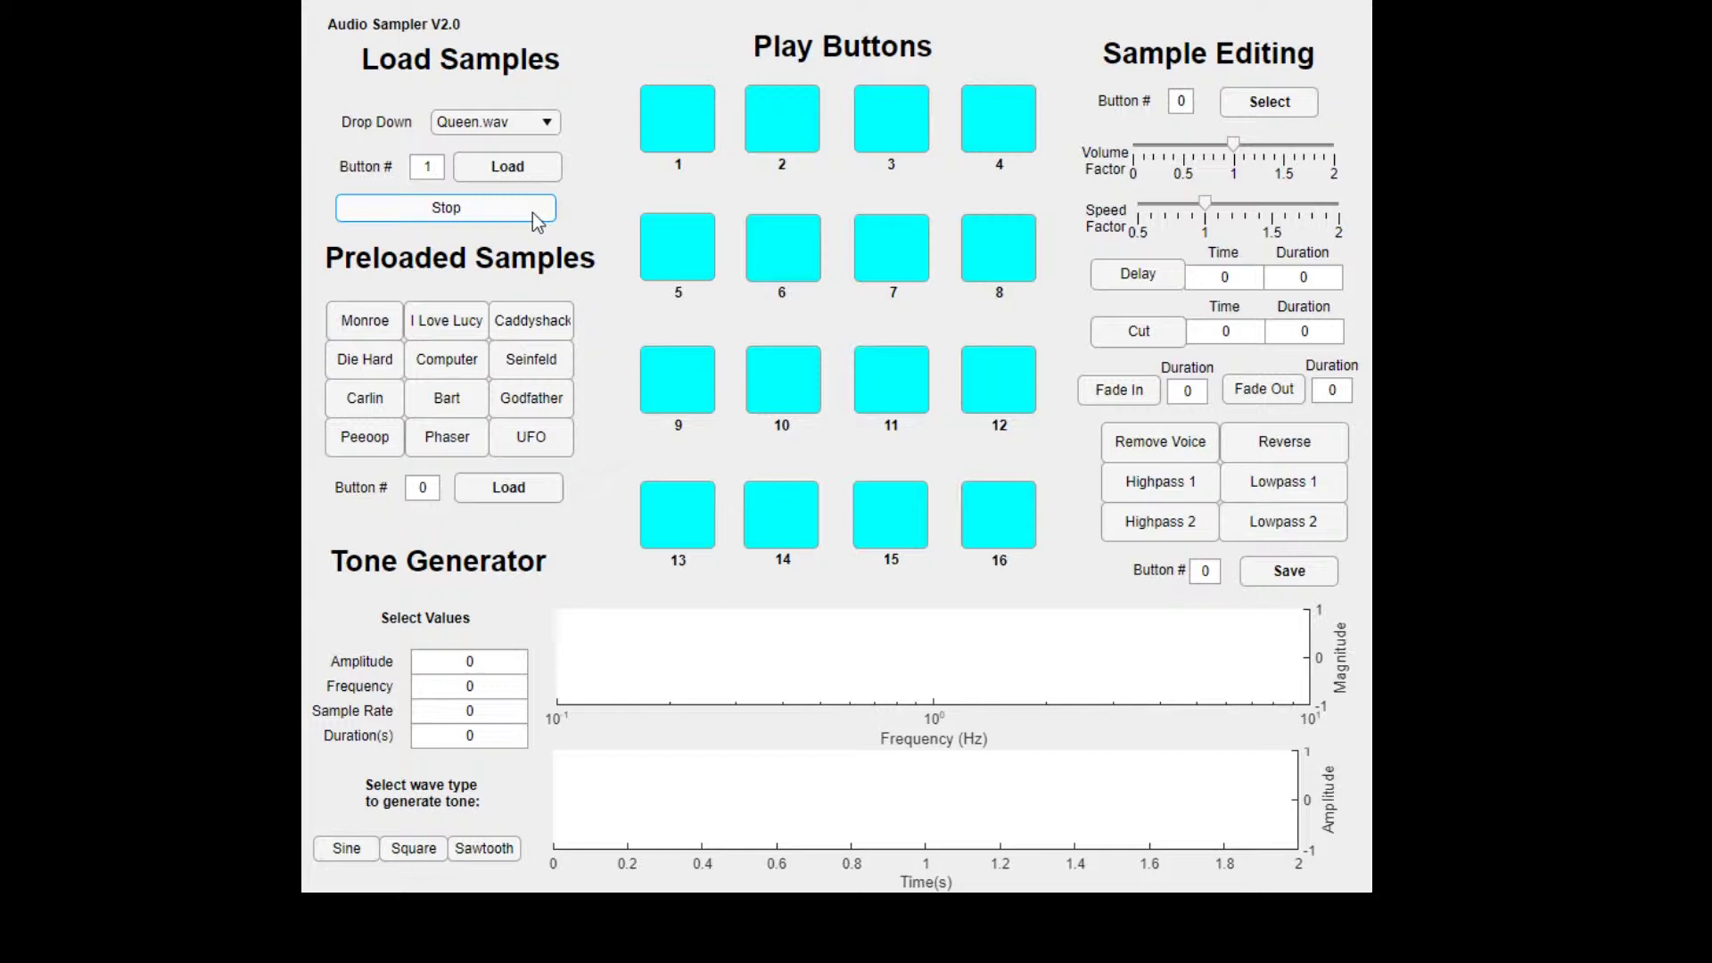
Pick R2D2-yeah.wav for button 2, play pads 1 and 2, then stop
left_click(500, 125)
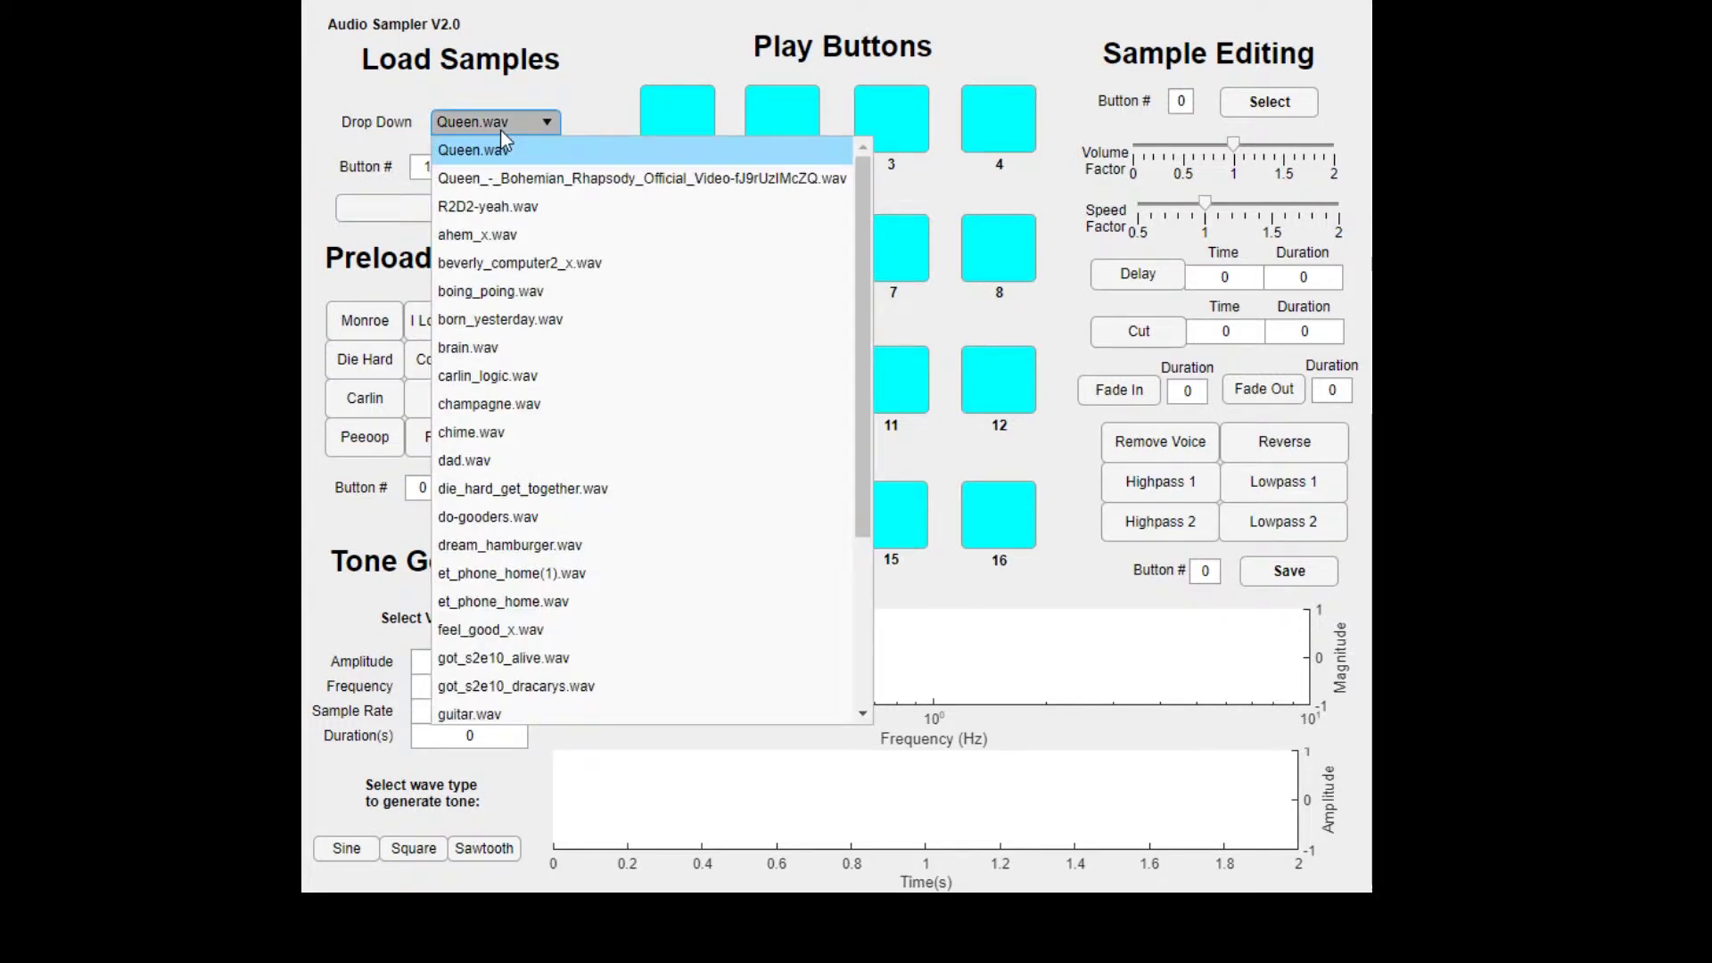
left_click(535, 208)
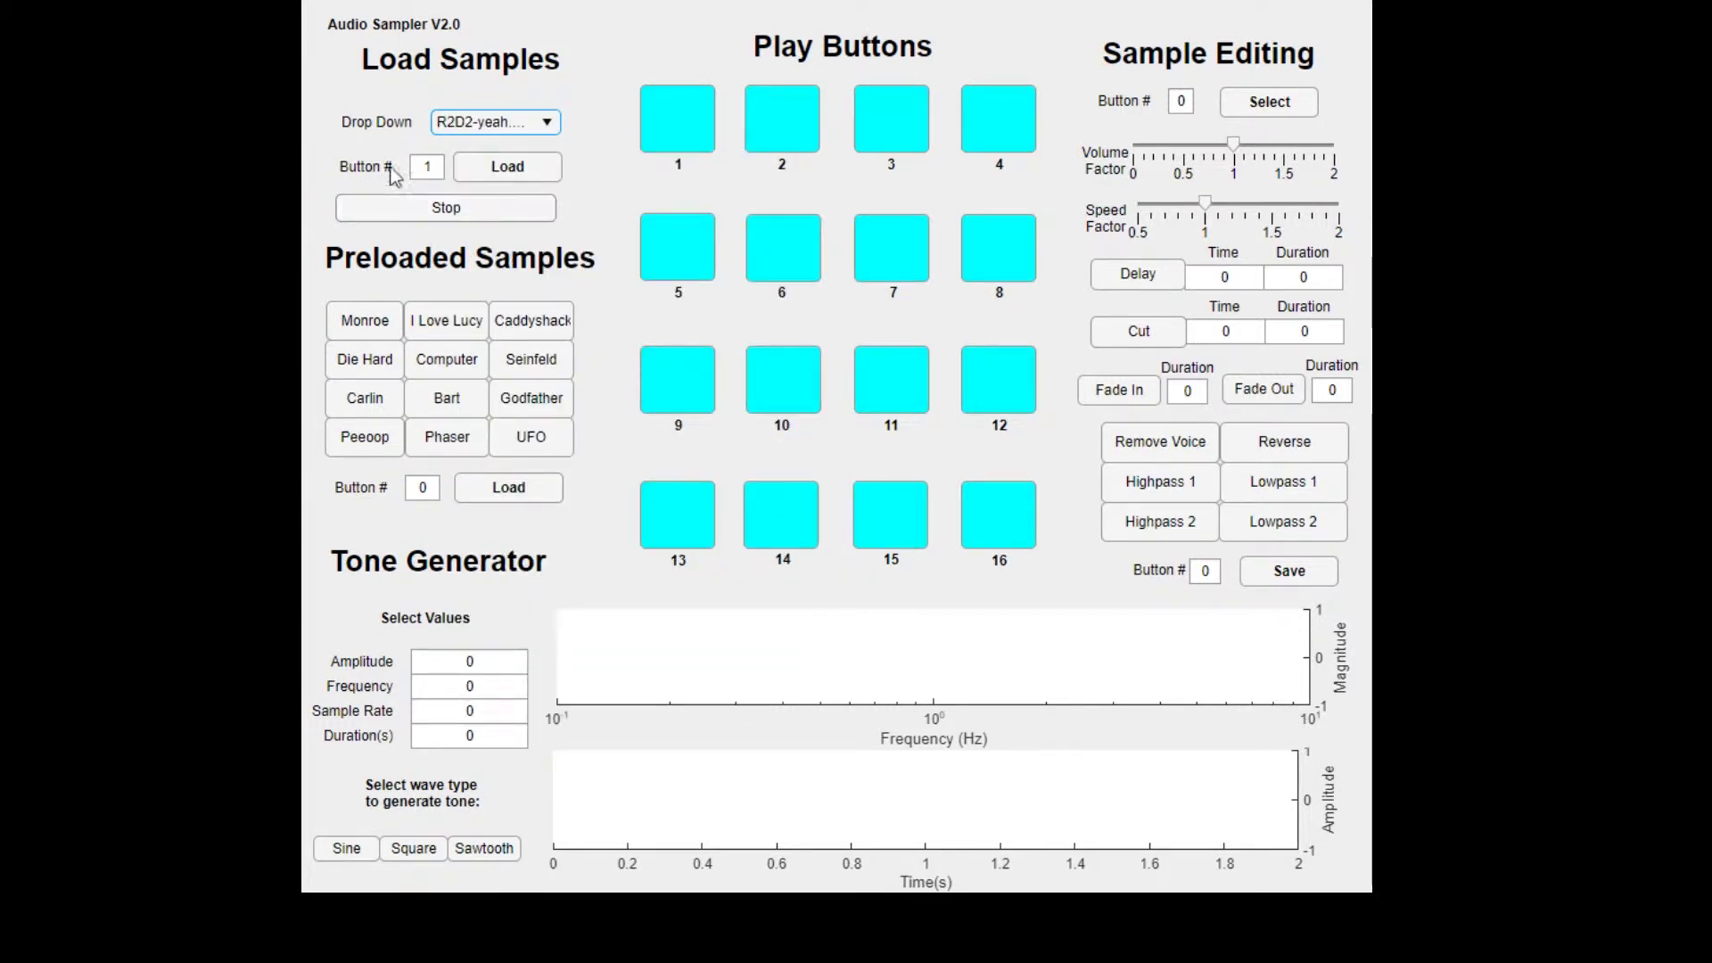
type("2")
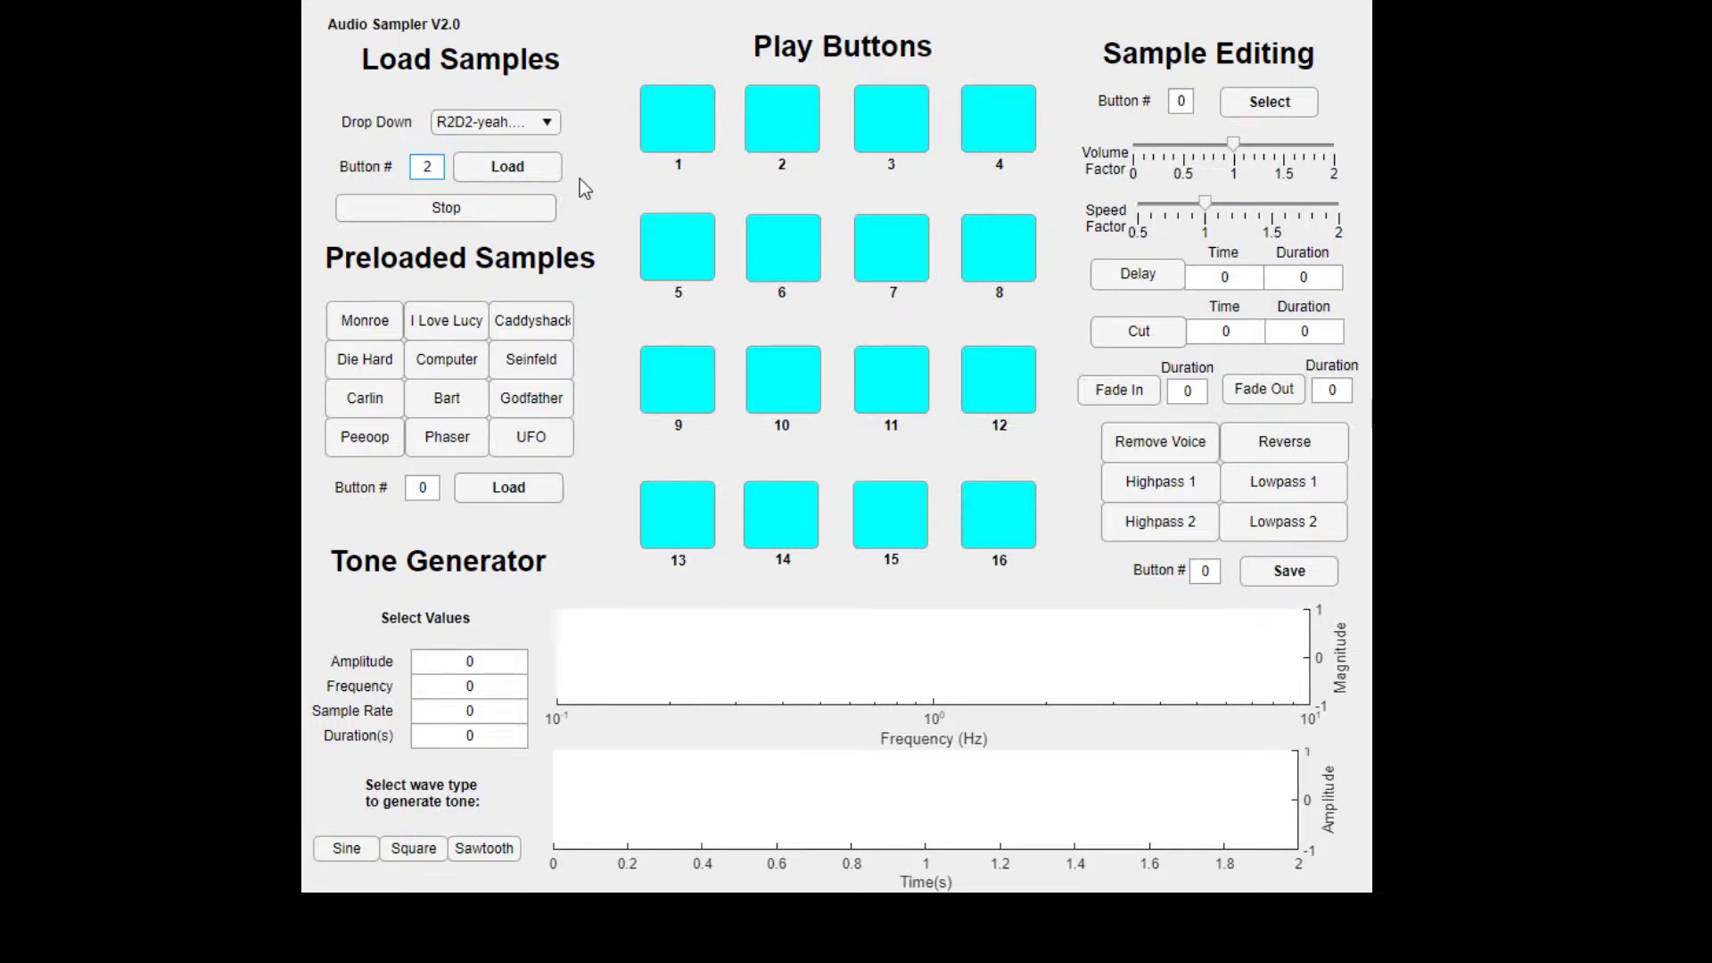
left_click(692, 125)
left_click(793, 134)
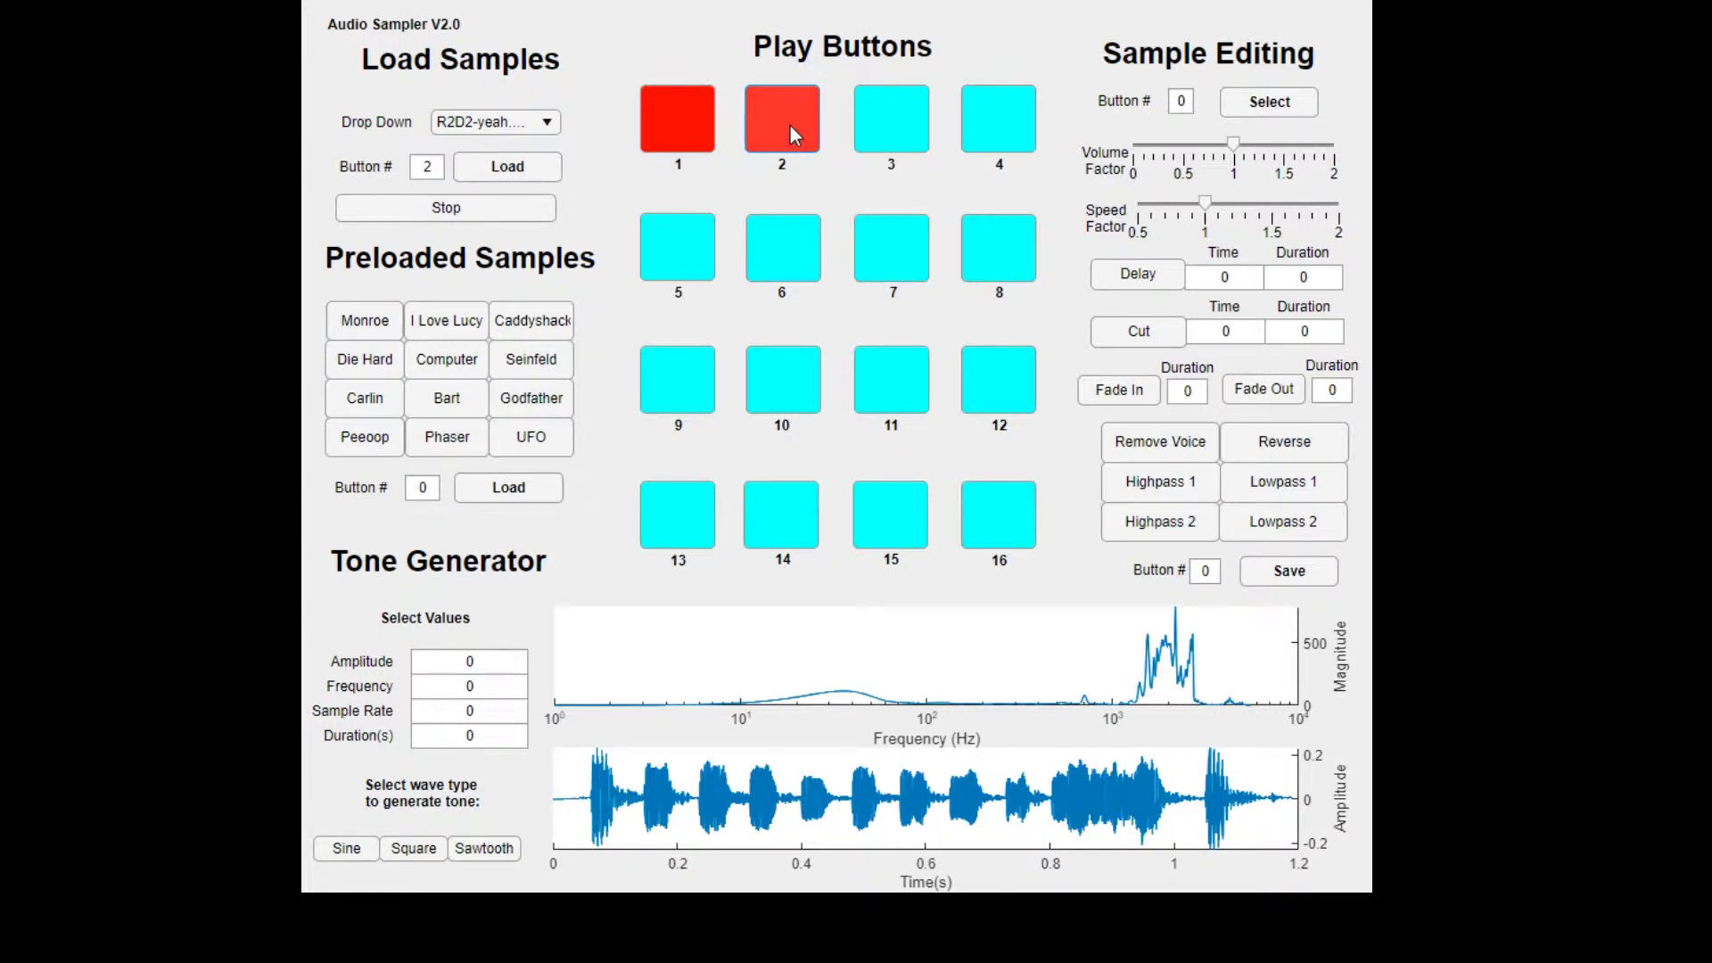
left_click(549, 205)
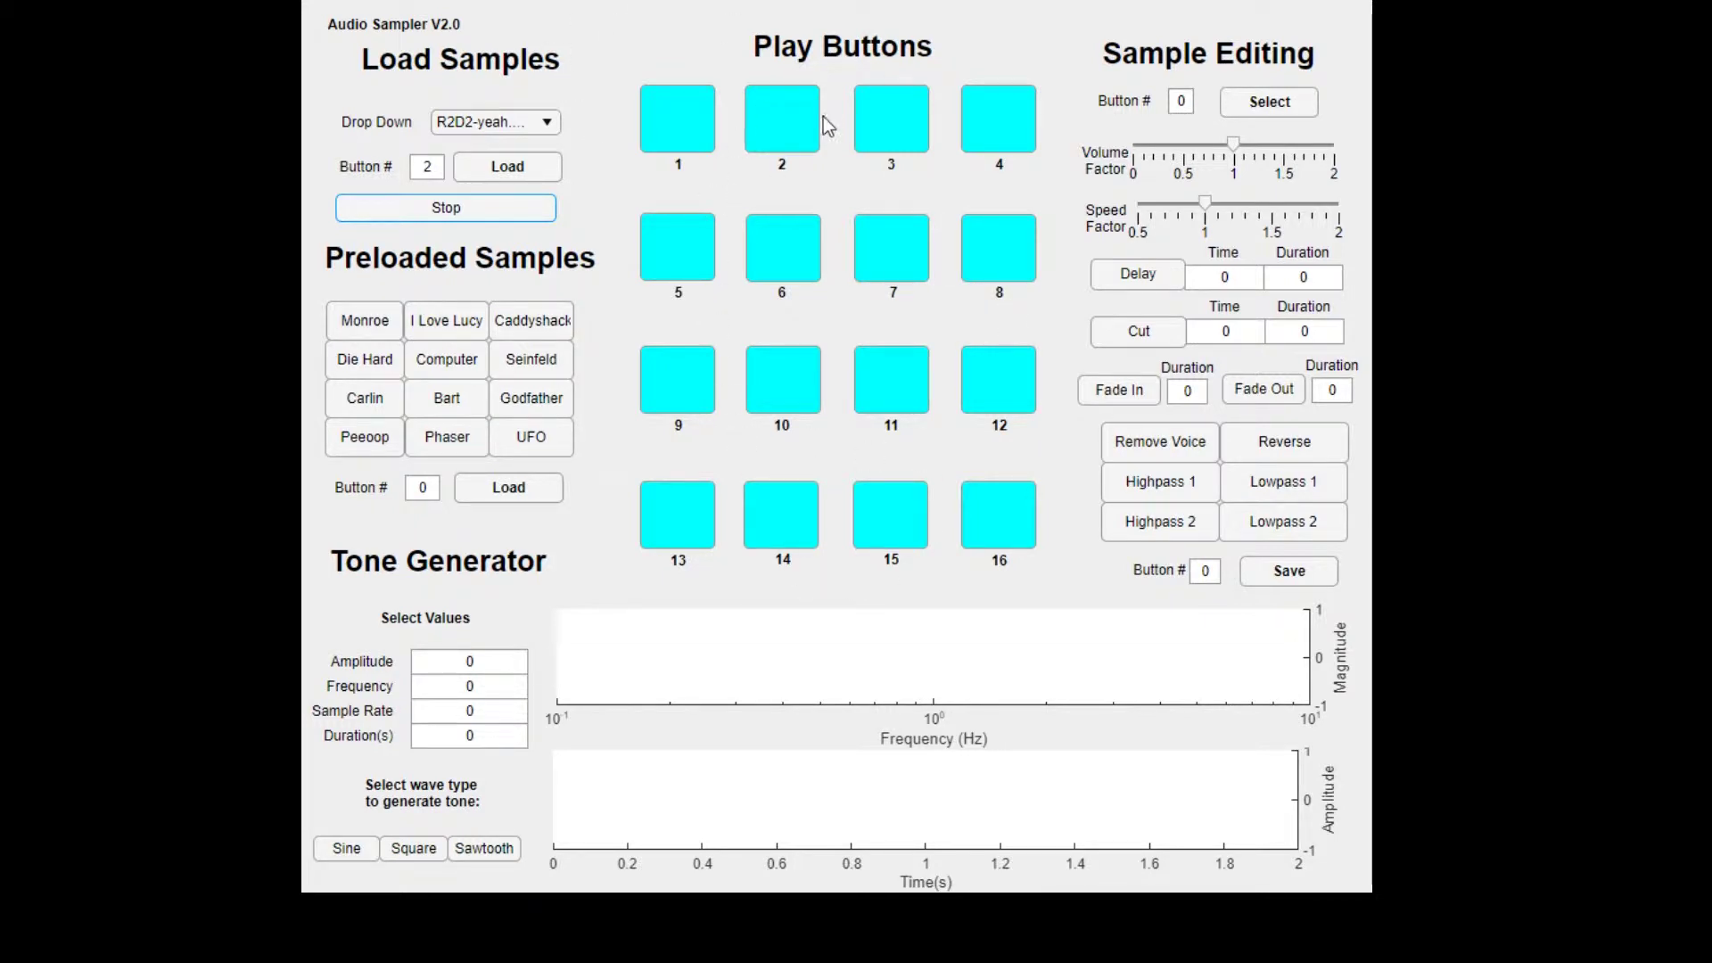
Play pad 1, stop it, then try pad 3
left_click(689, 134)
left_click(517, 216)
left_click(890, 135)
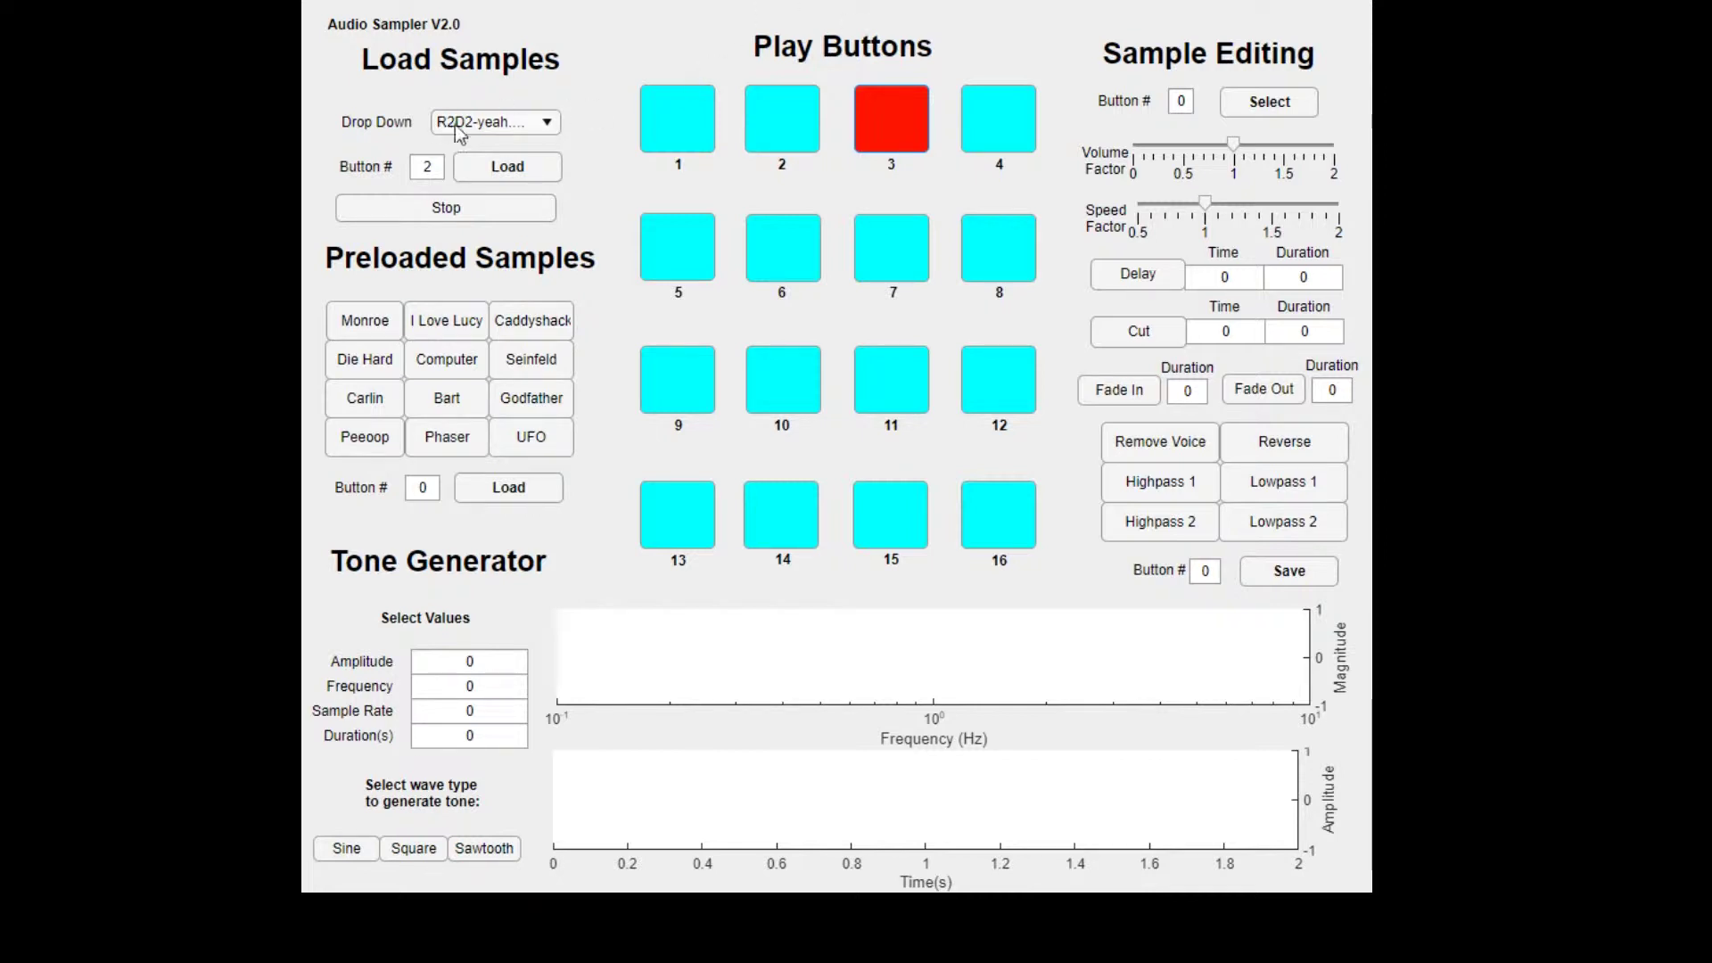
Keep R2D2-yeah as the chosen file and set the load target to button 3
left_click(487, 127)
left_click(499, 125)
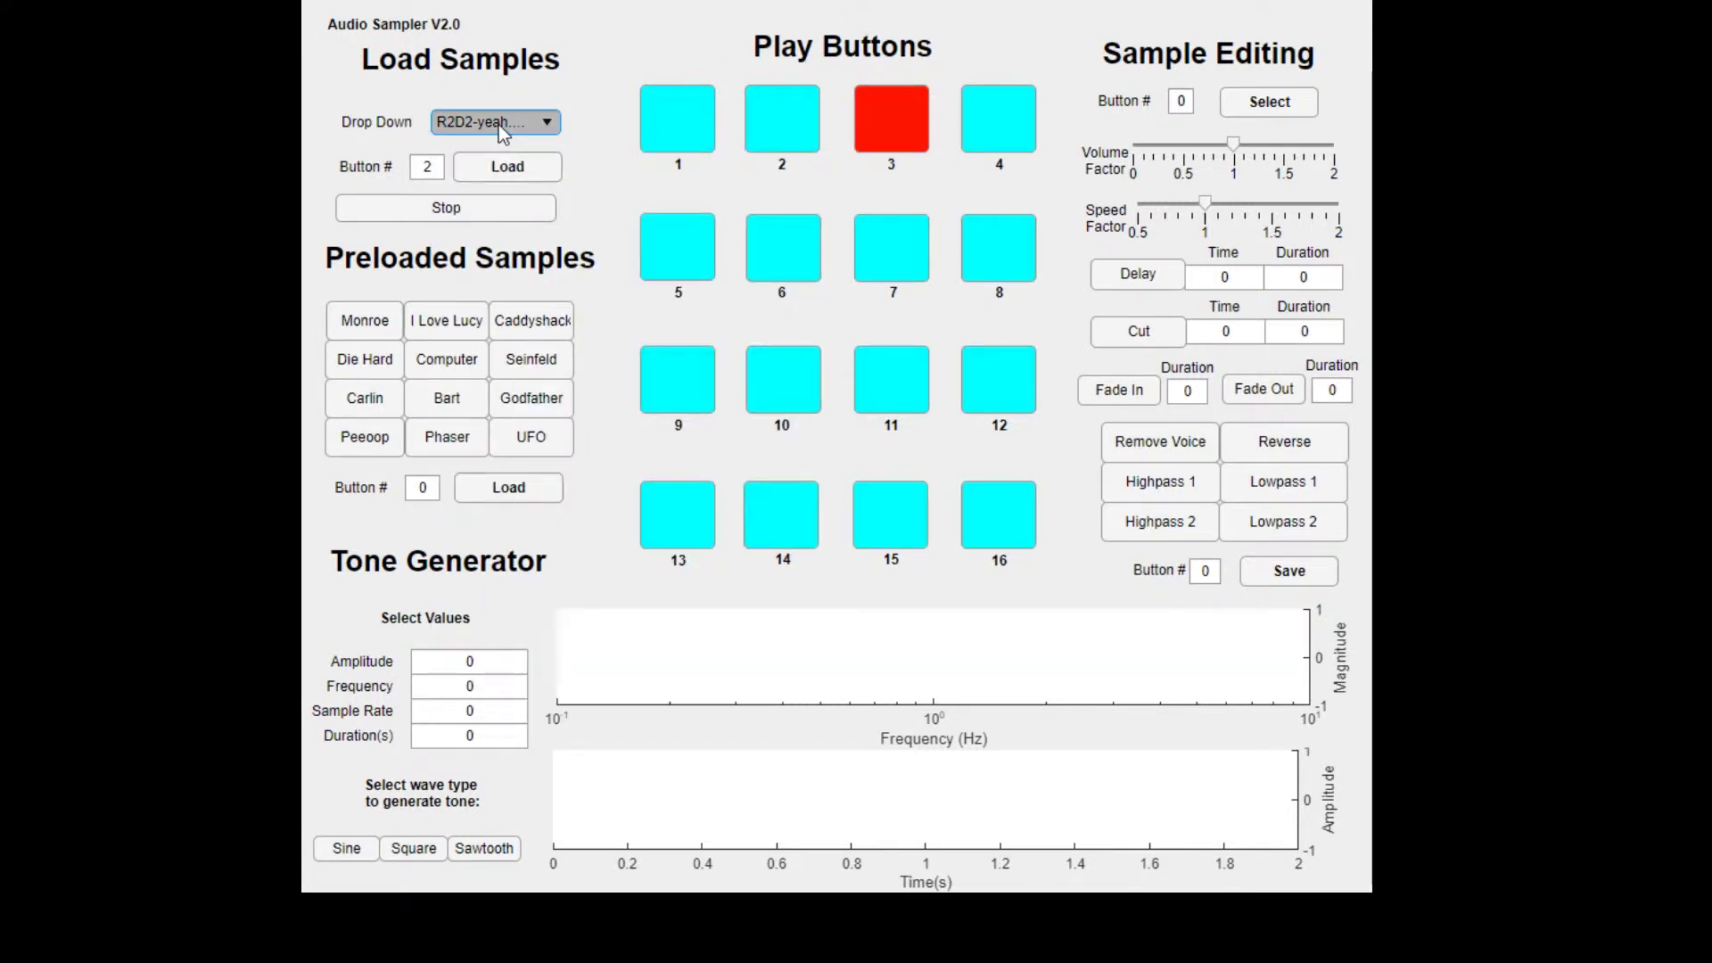
key("Tab")
type("3")
key("Tab")
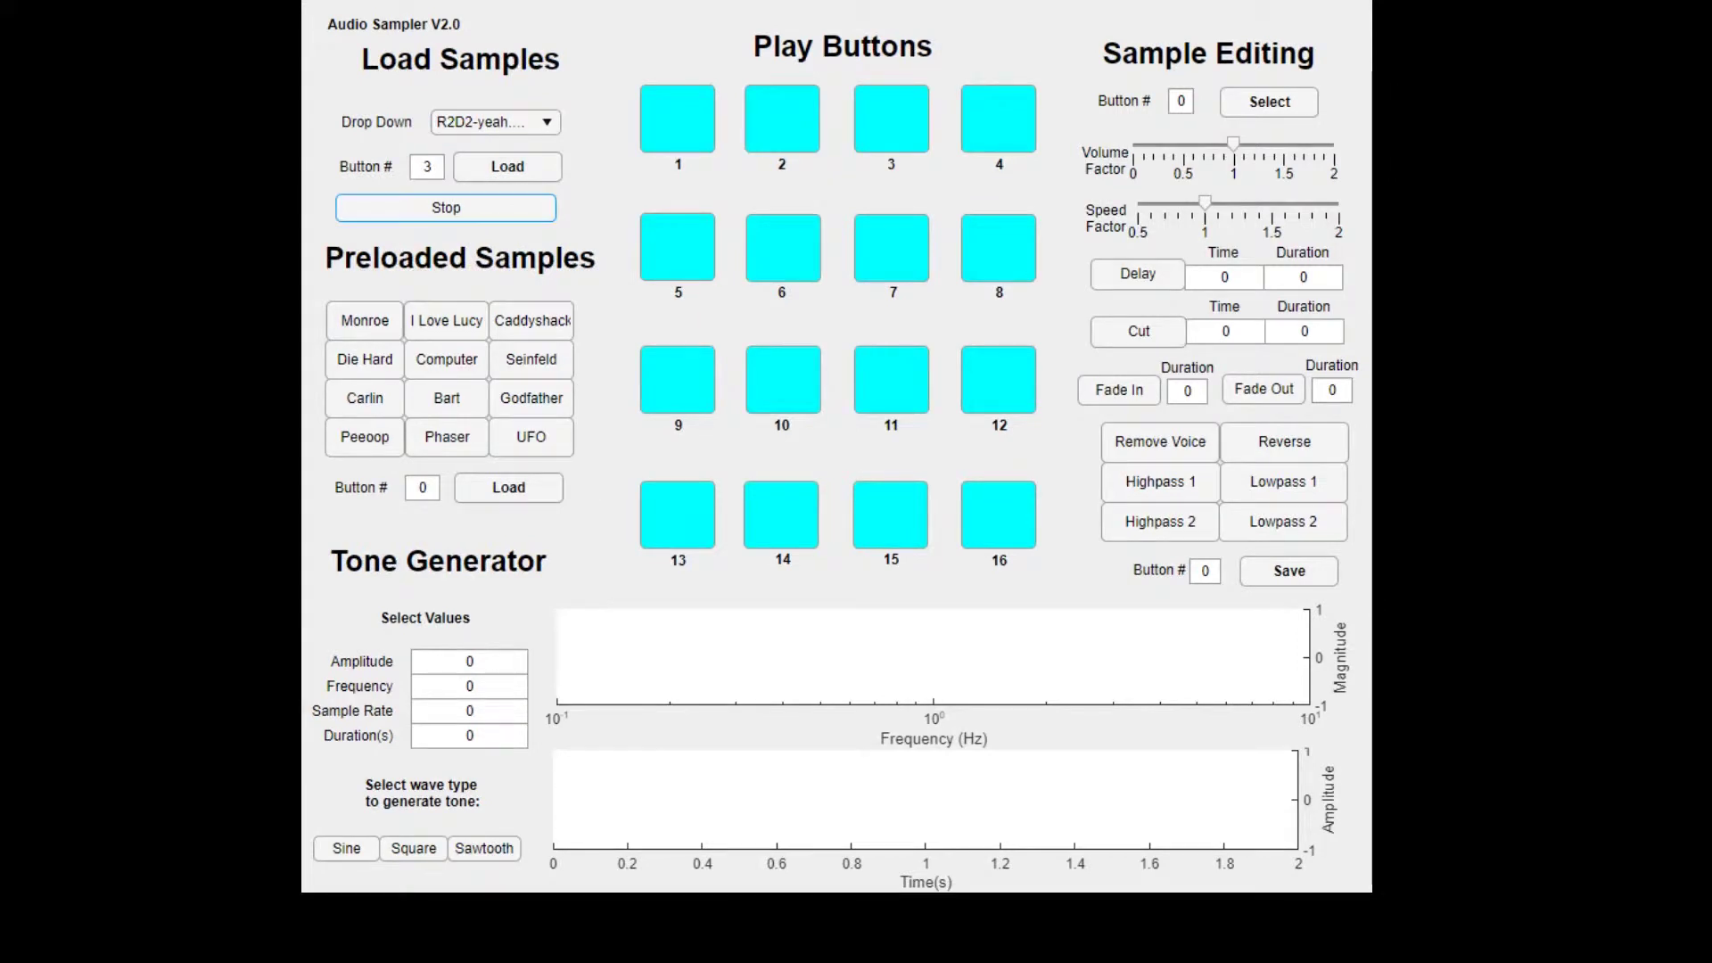
Load the preloaded Monroe sample onto play button 1, play it, then stop
left_click(370, 323)
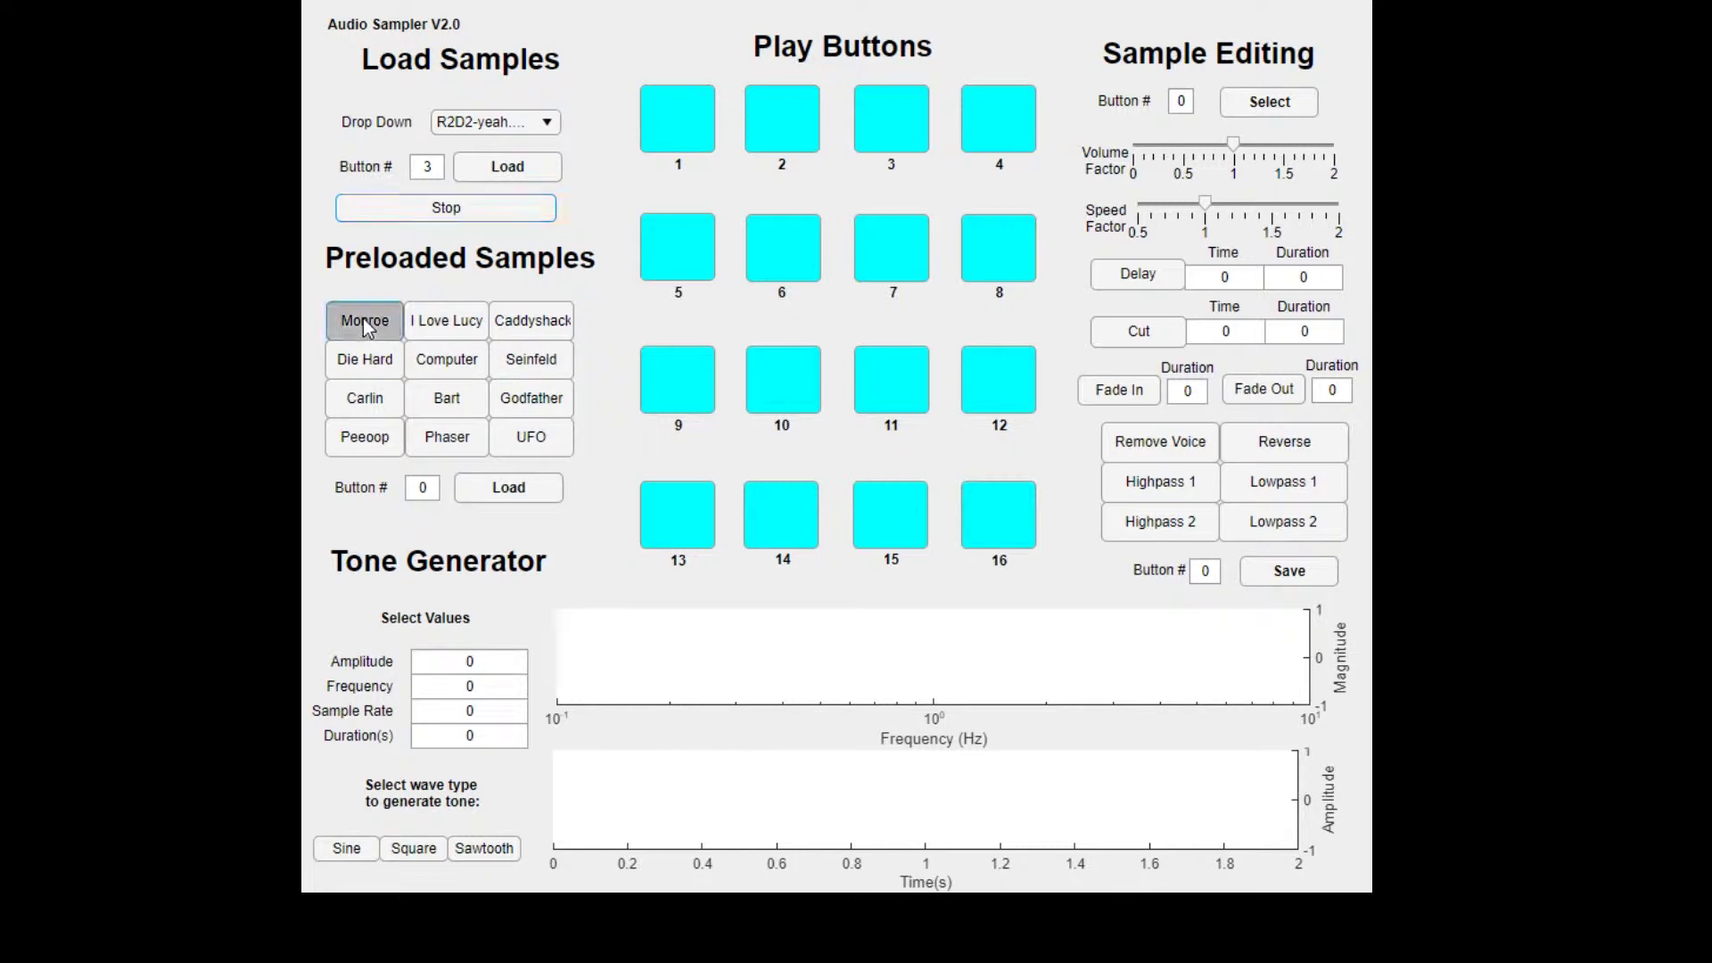
left_click(429, 489)
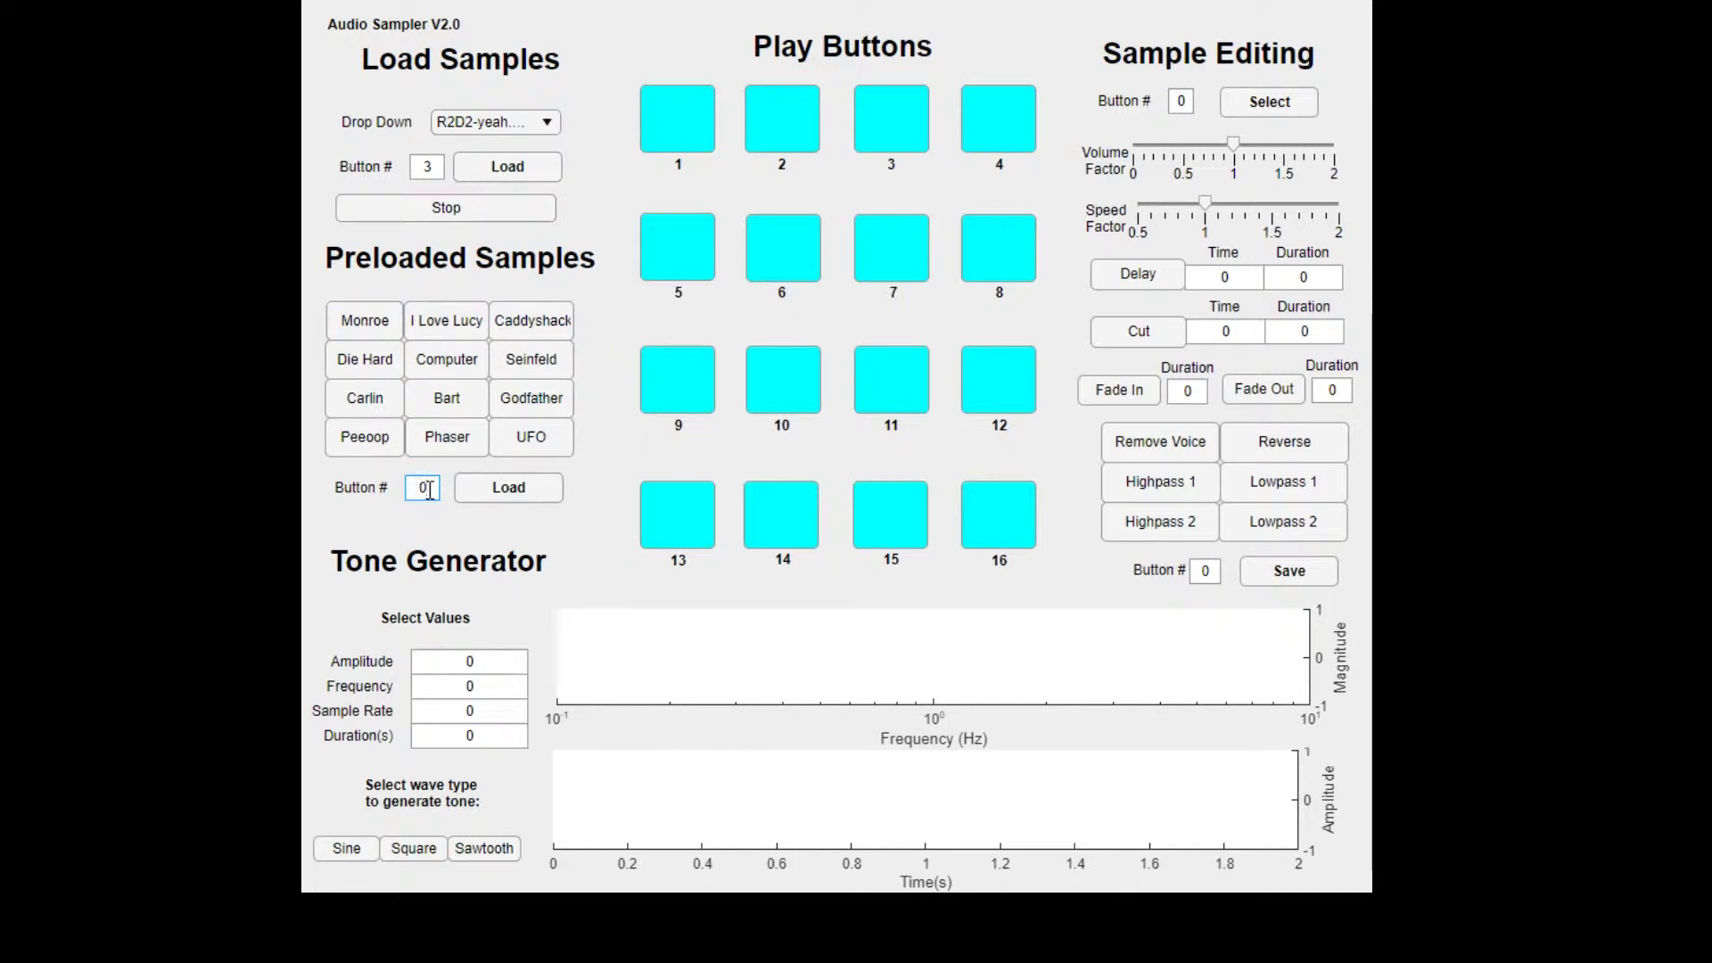
key("BackSpace")
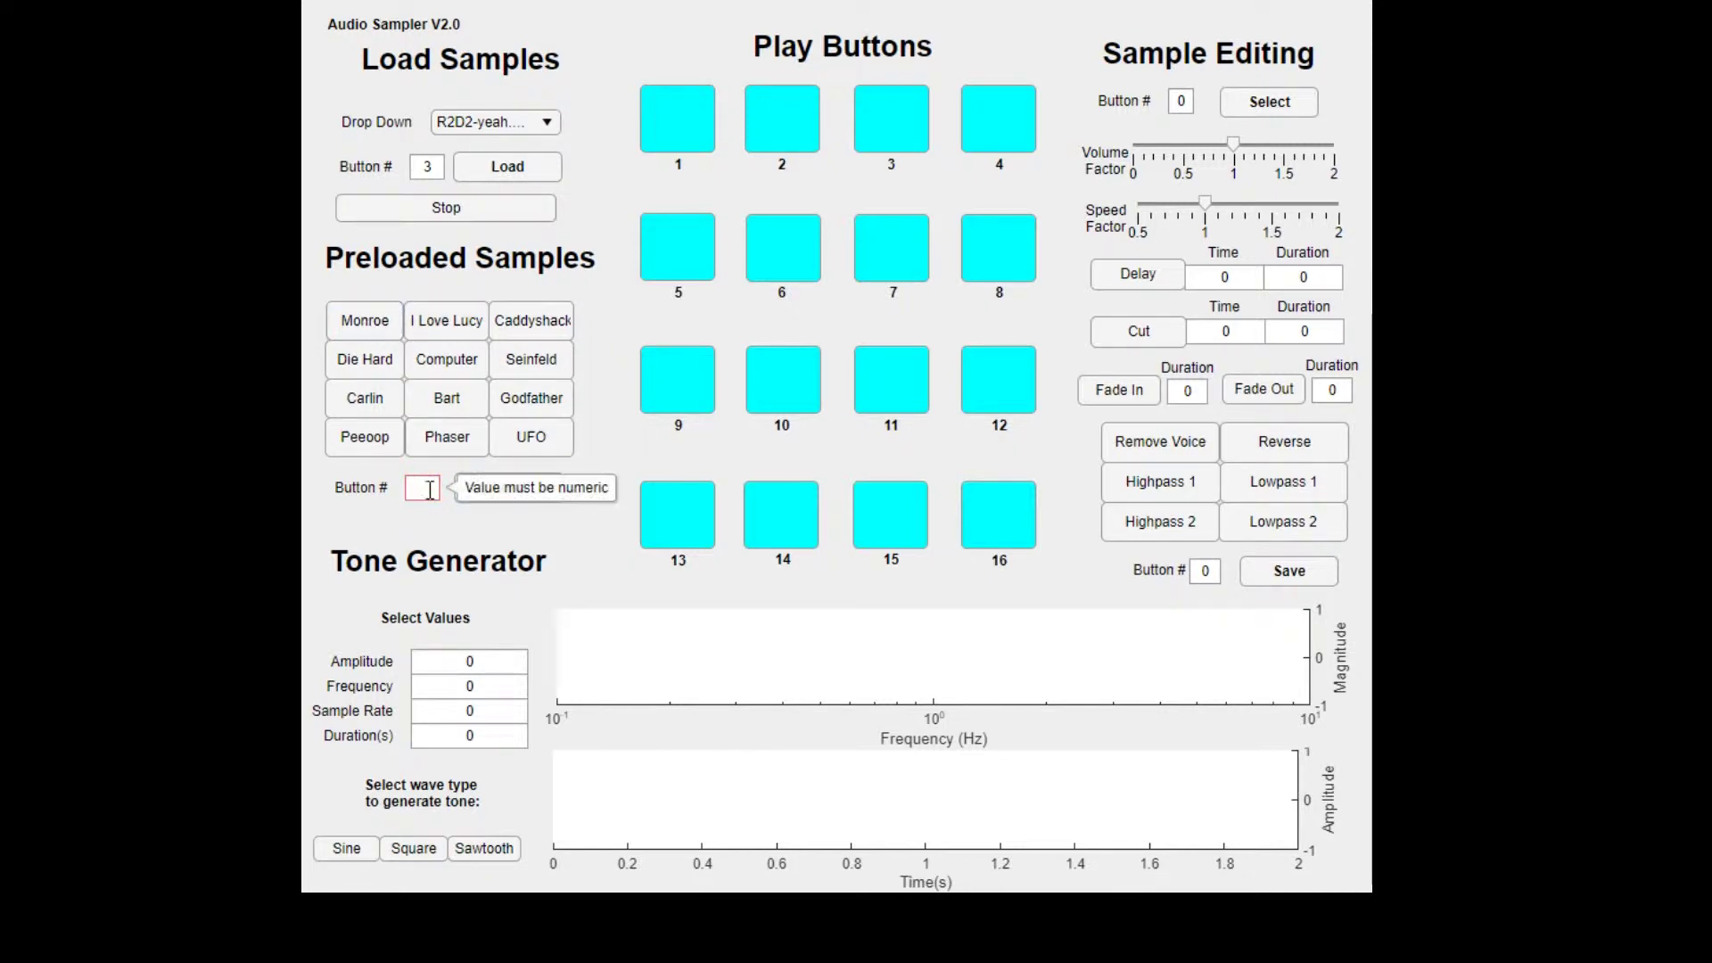
type("1")
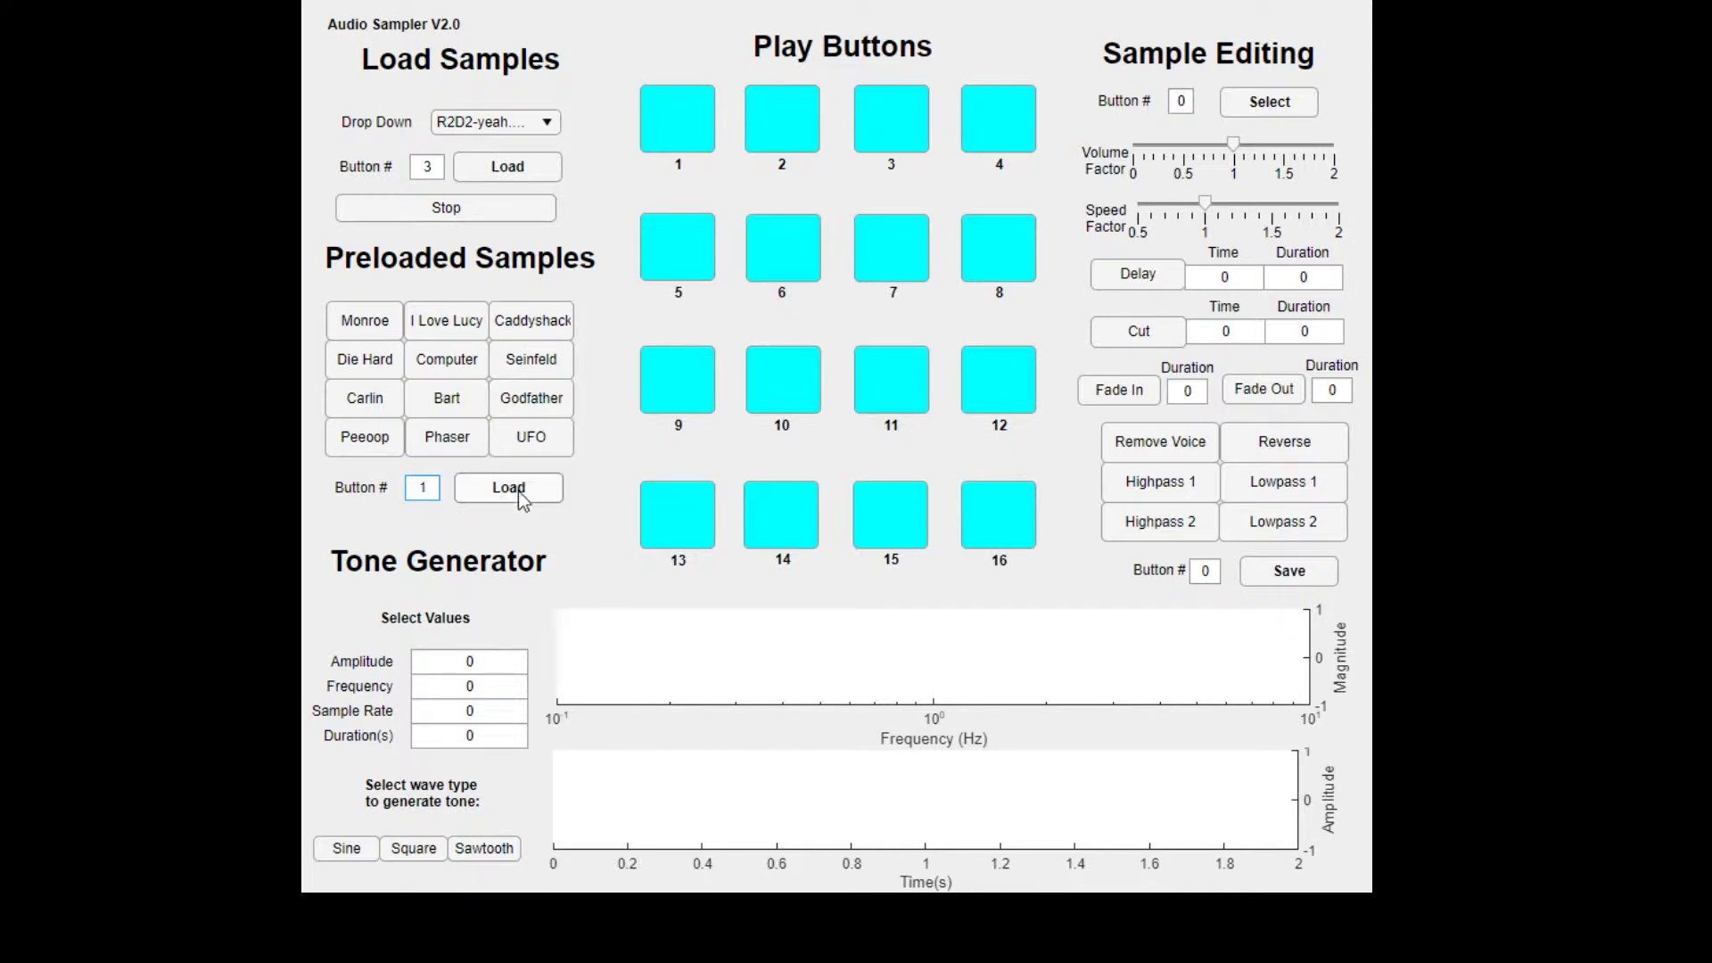
left_click(521, 495)
left_click(673, 142)
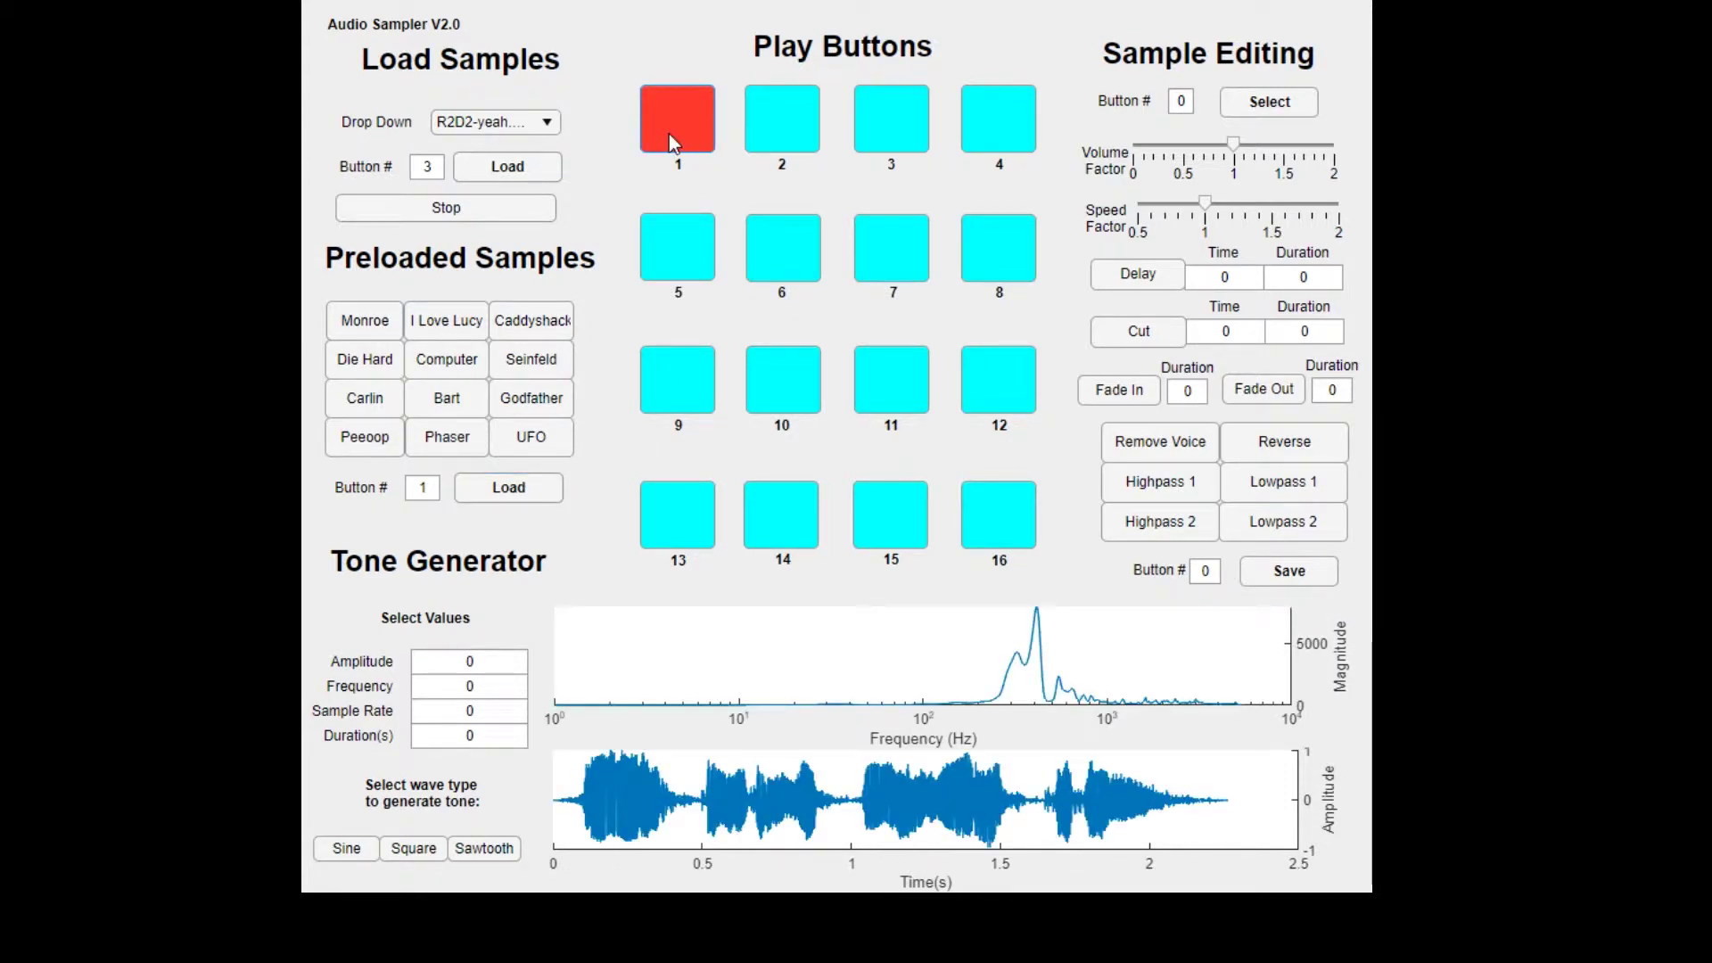
left_click(477, 205)
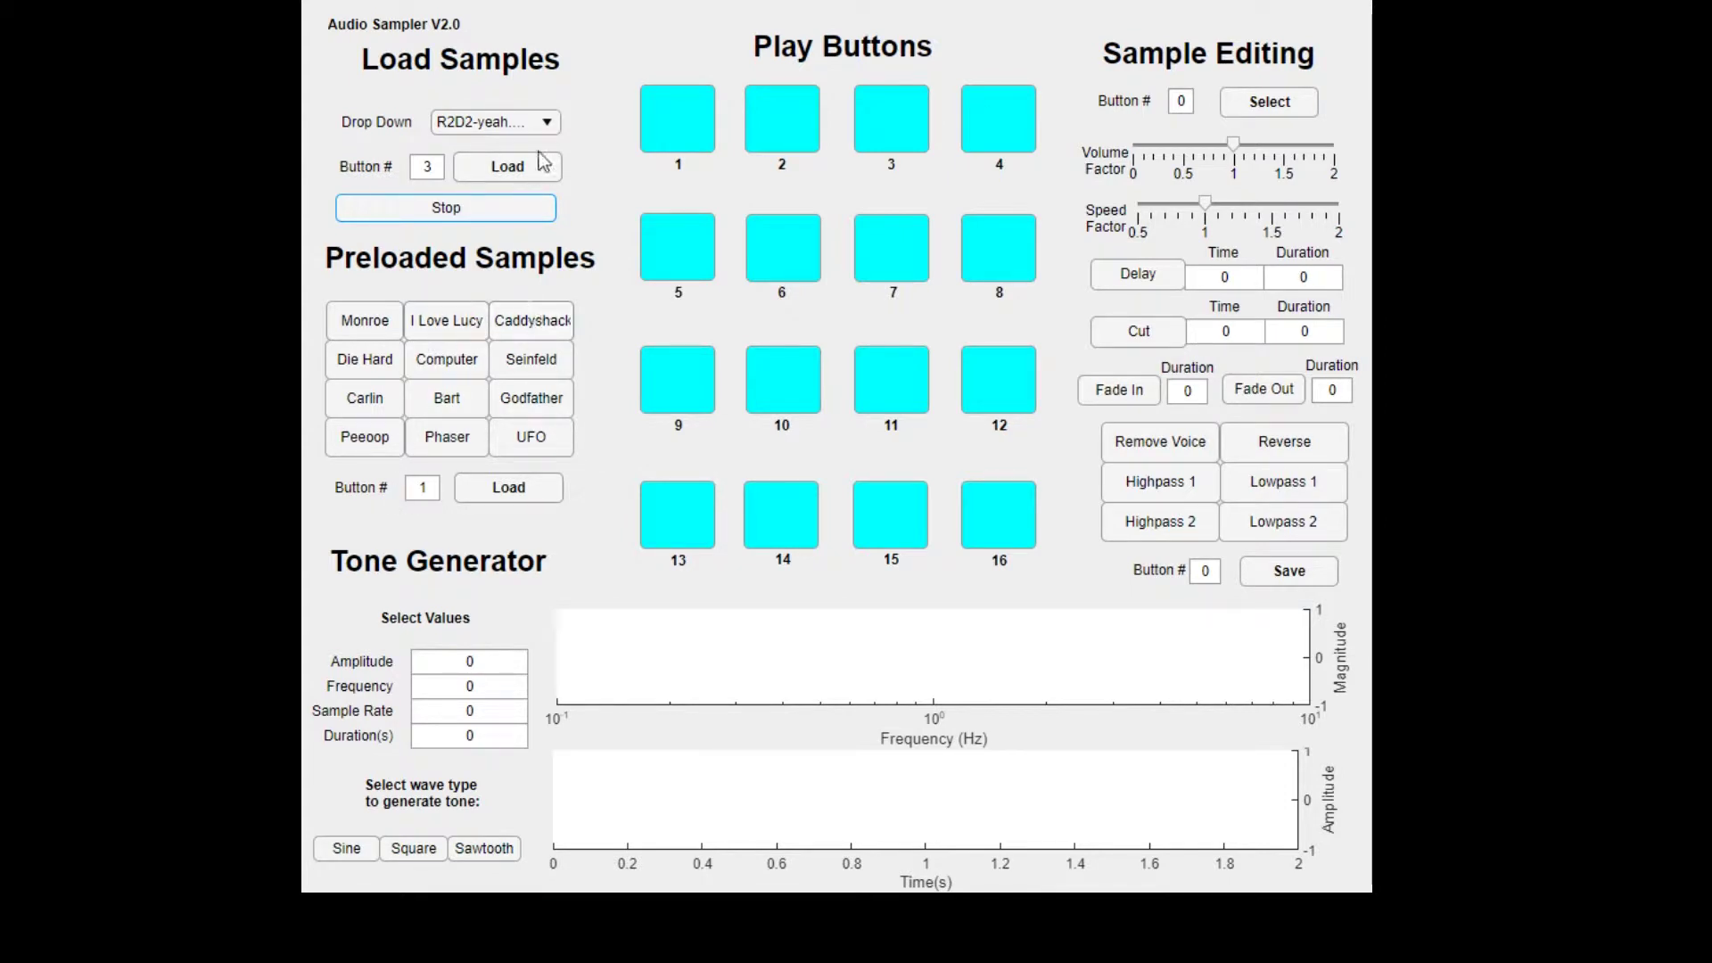
Set the preloaded target to button 2 with I Love Lucy, play pad 2, and stop
left_click(428, 488)
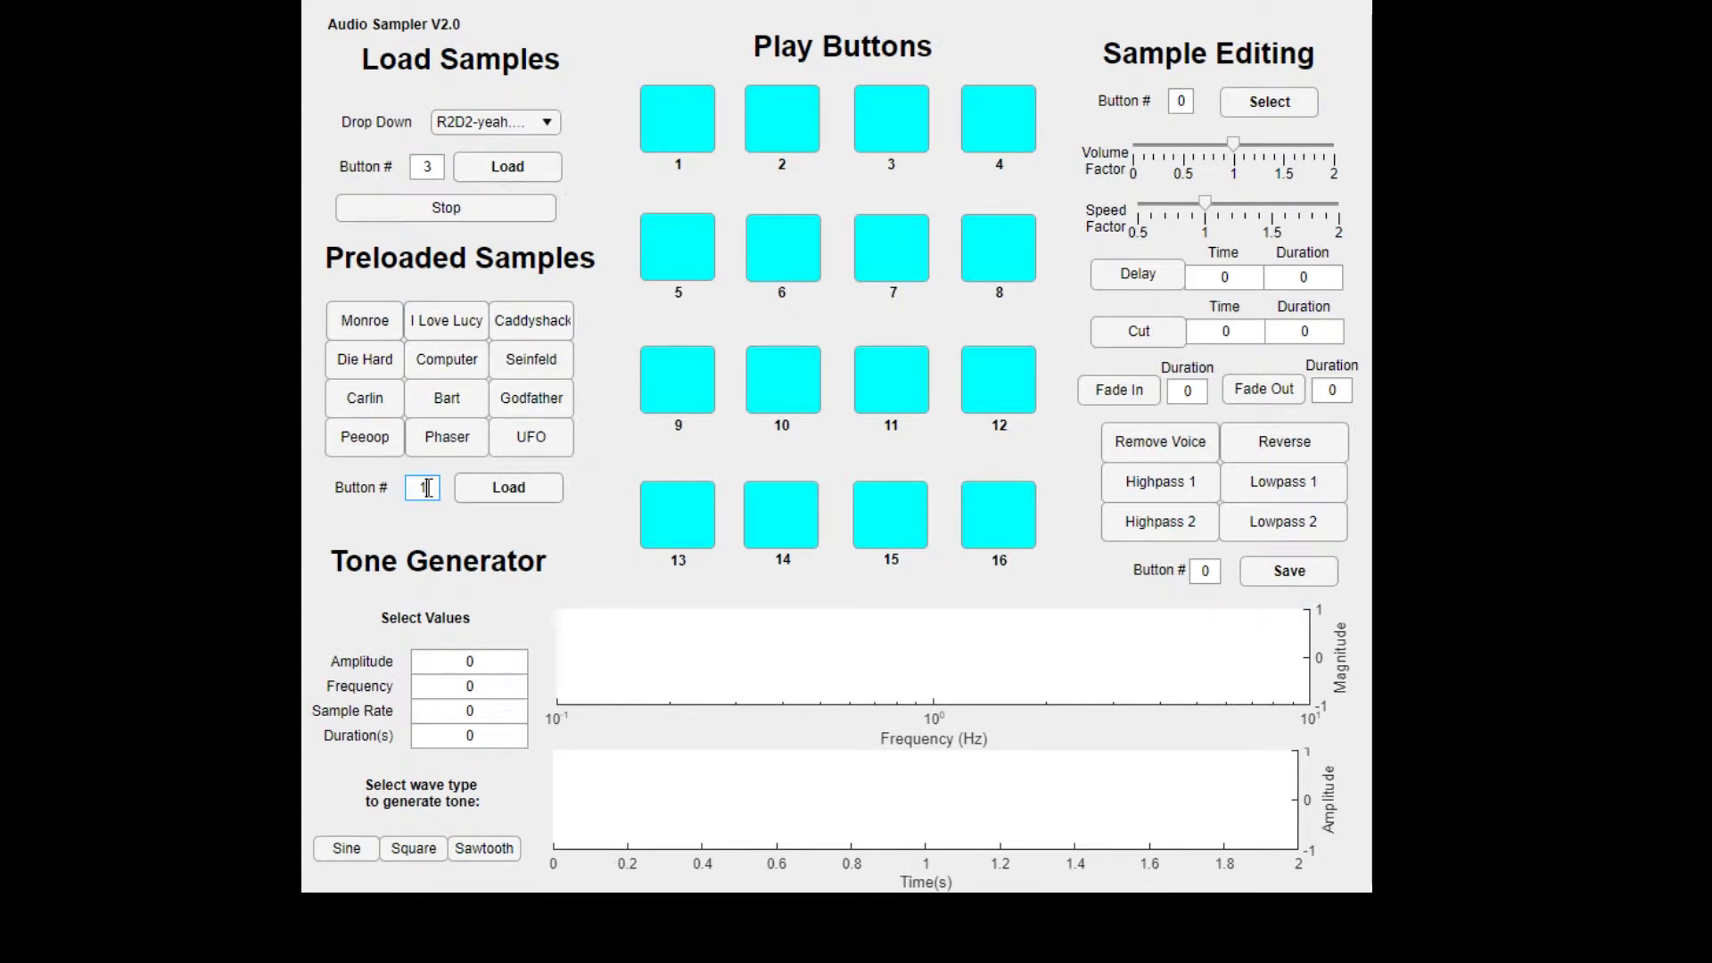
key("BackSpace")
type("2")
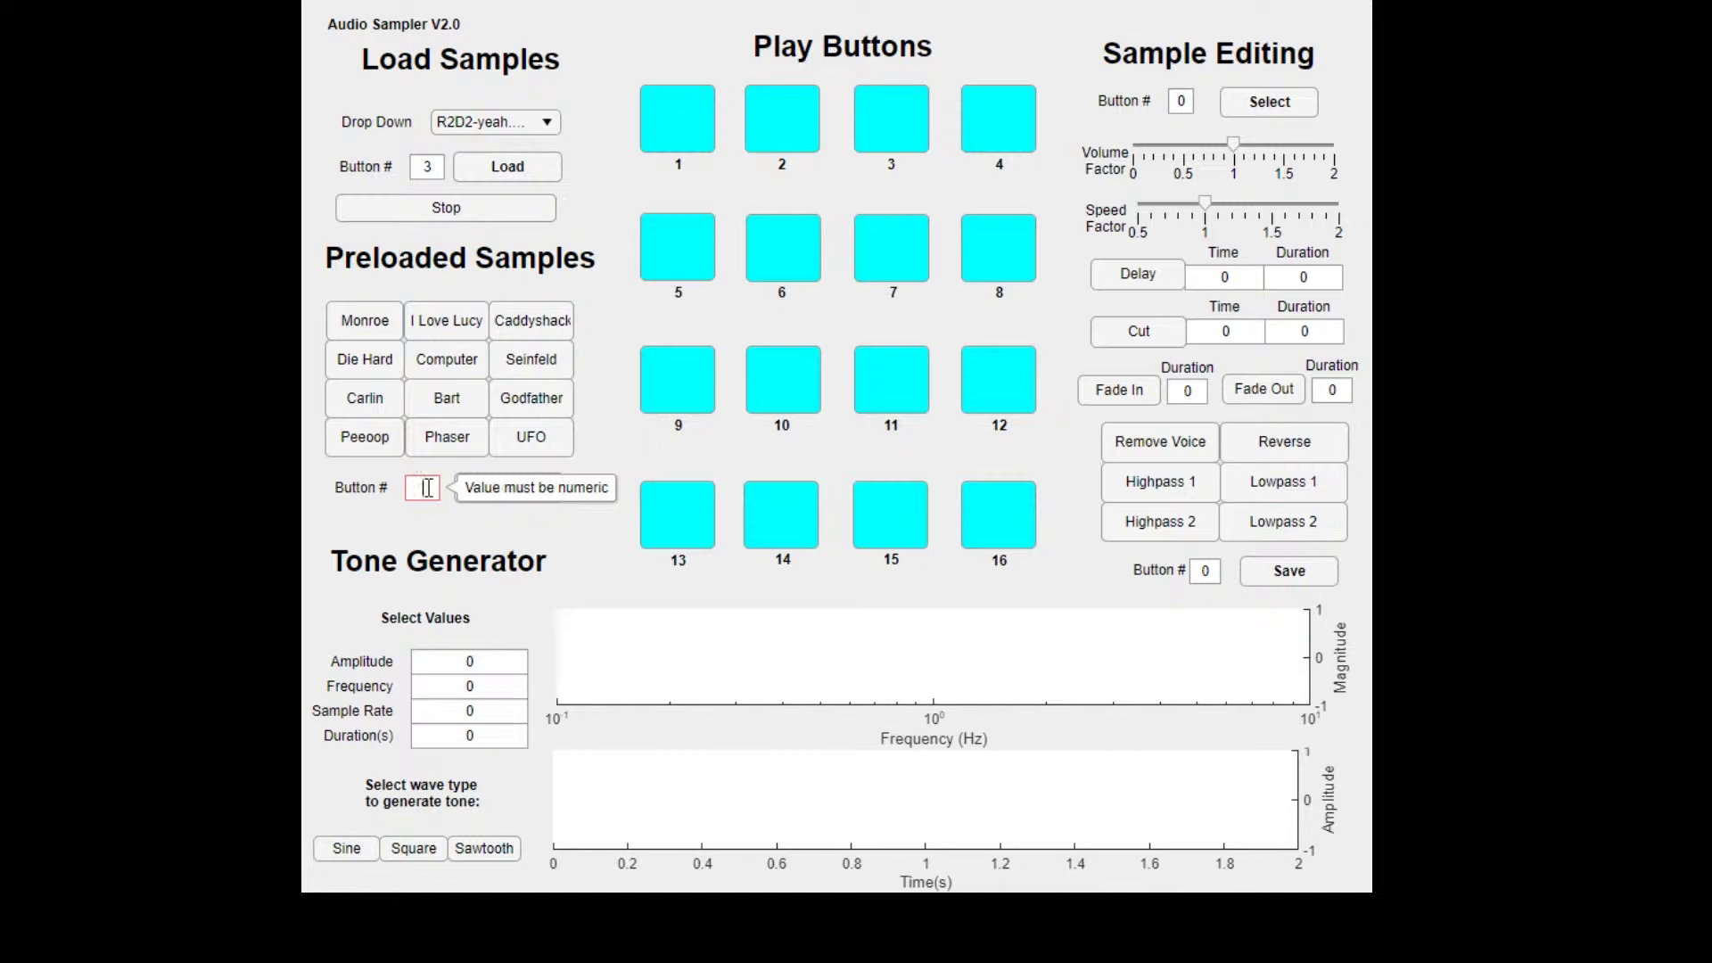
left_click(452, 329)
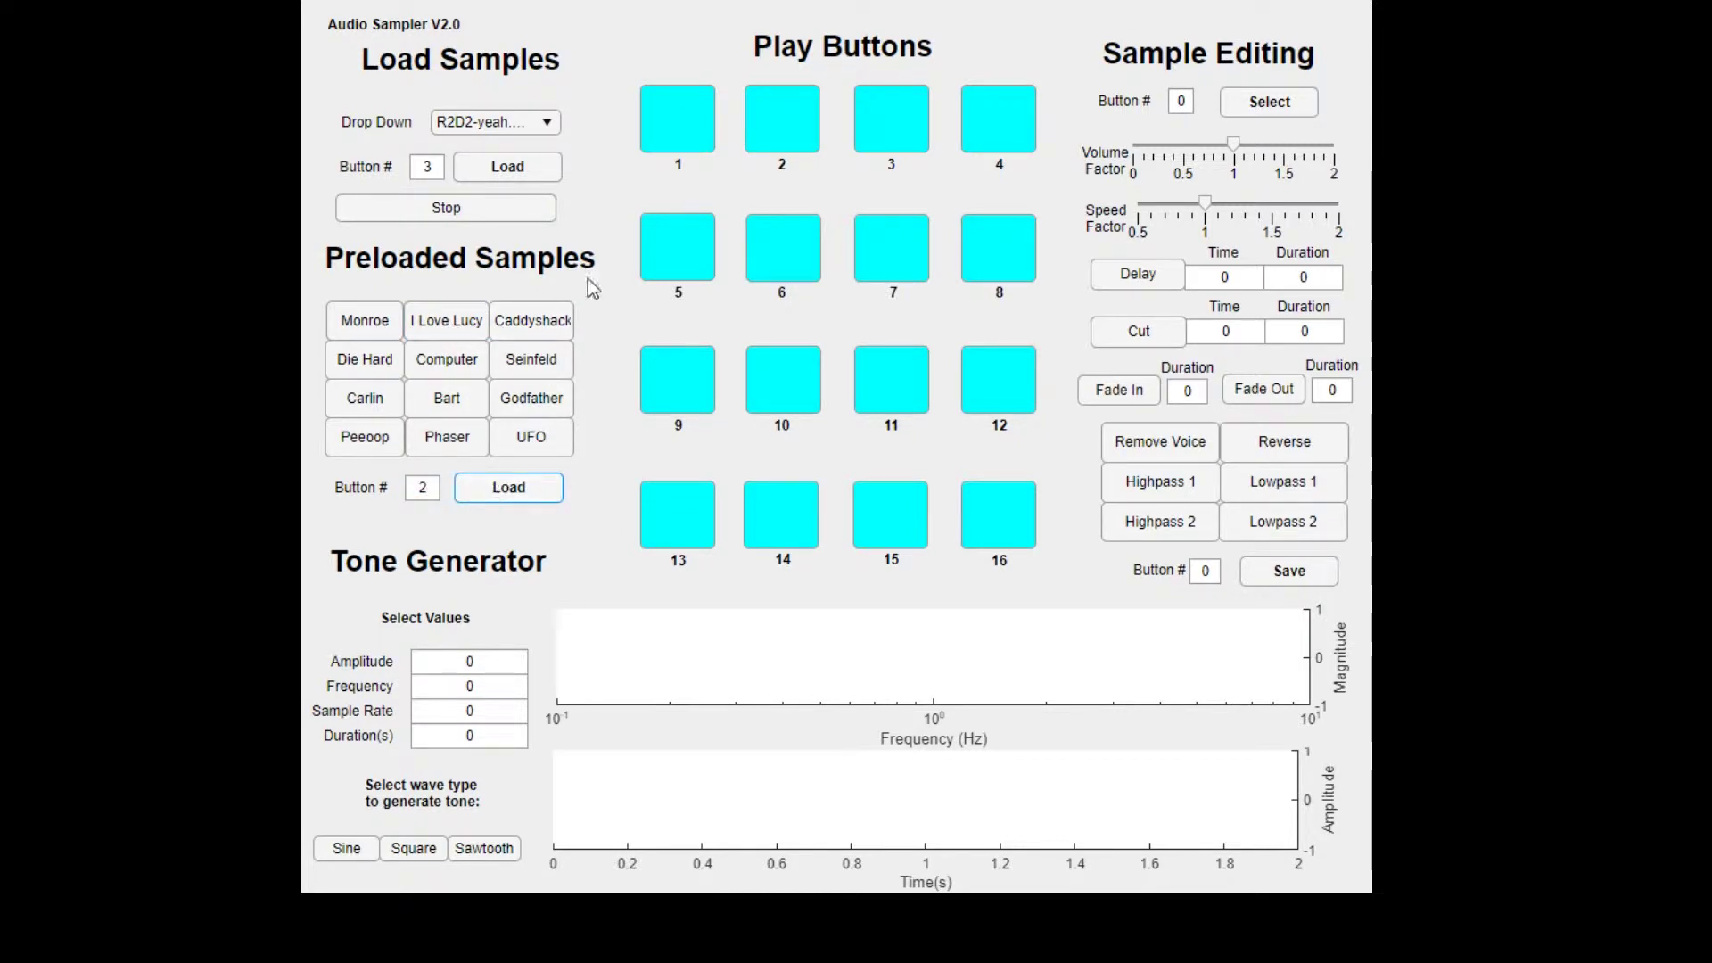
left_click(799, 129)
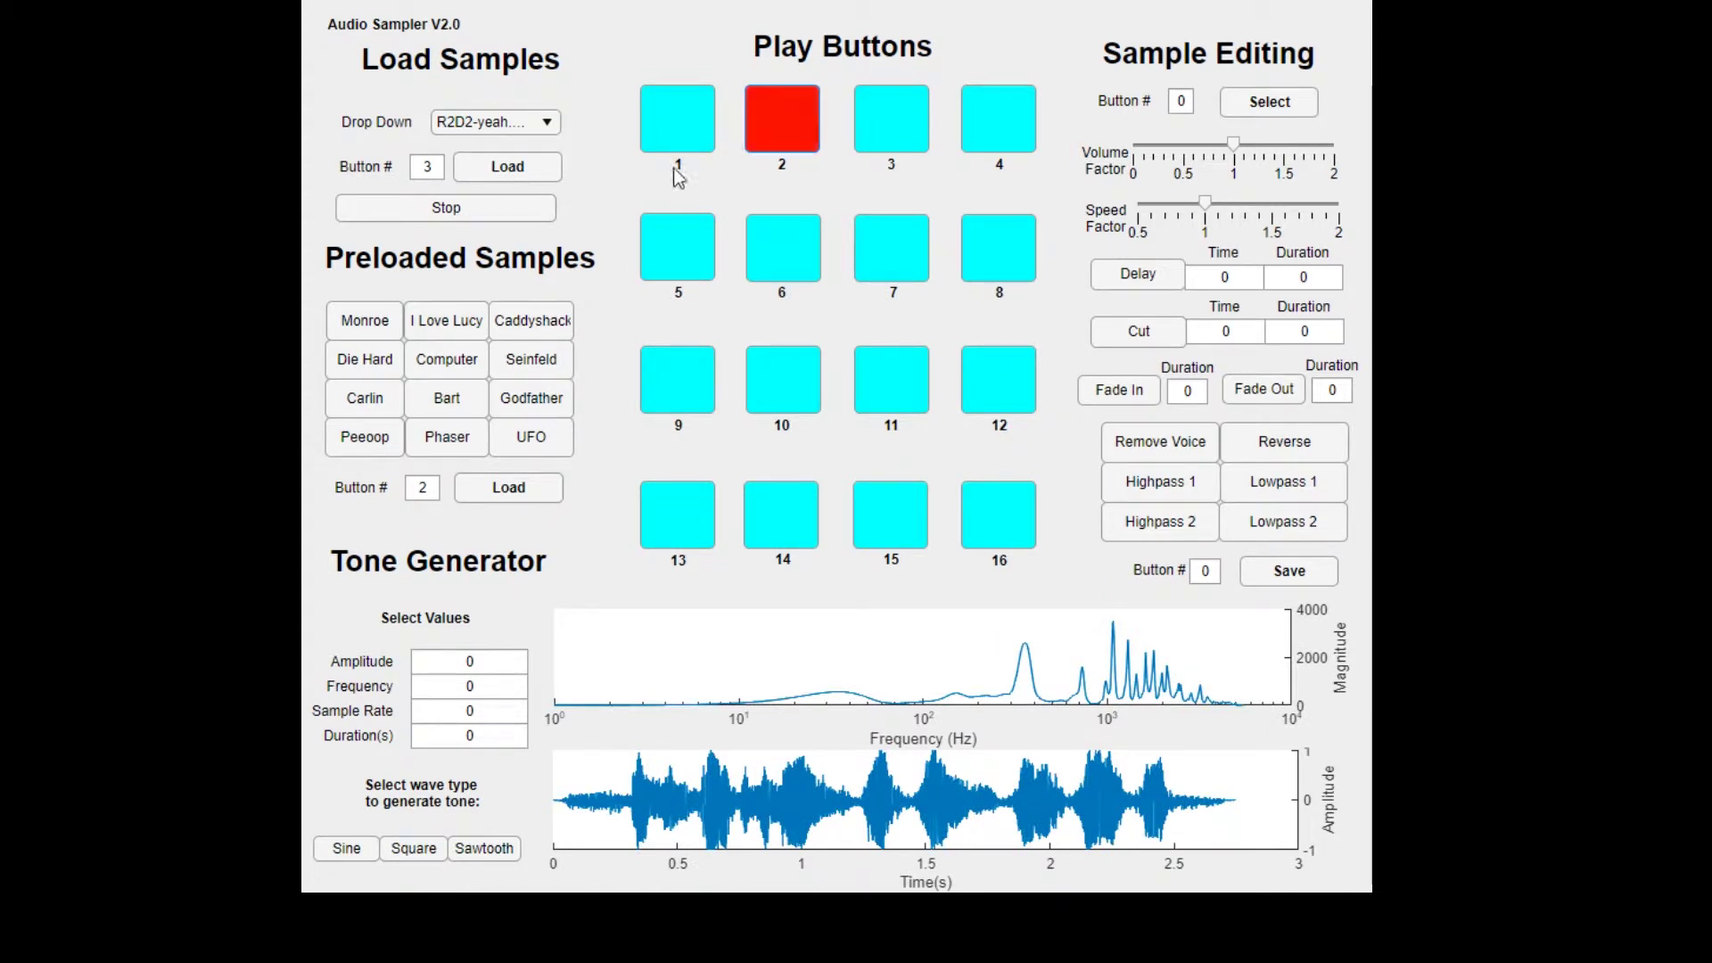
left_click(522, 214)
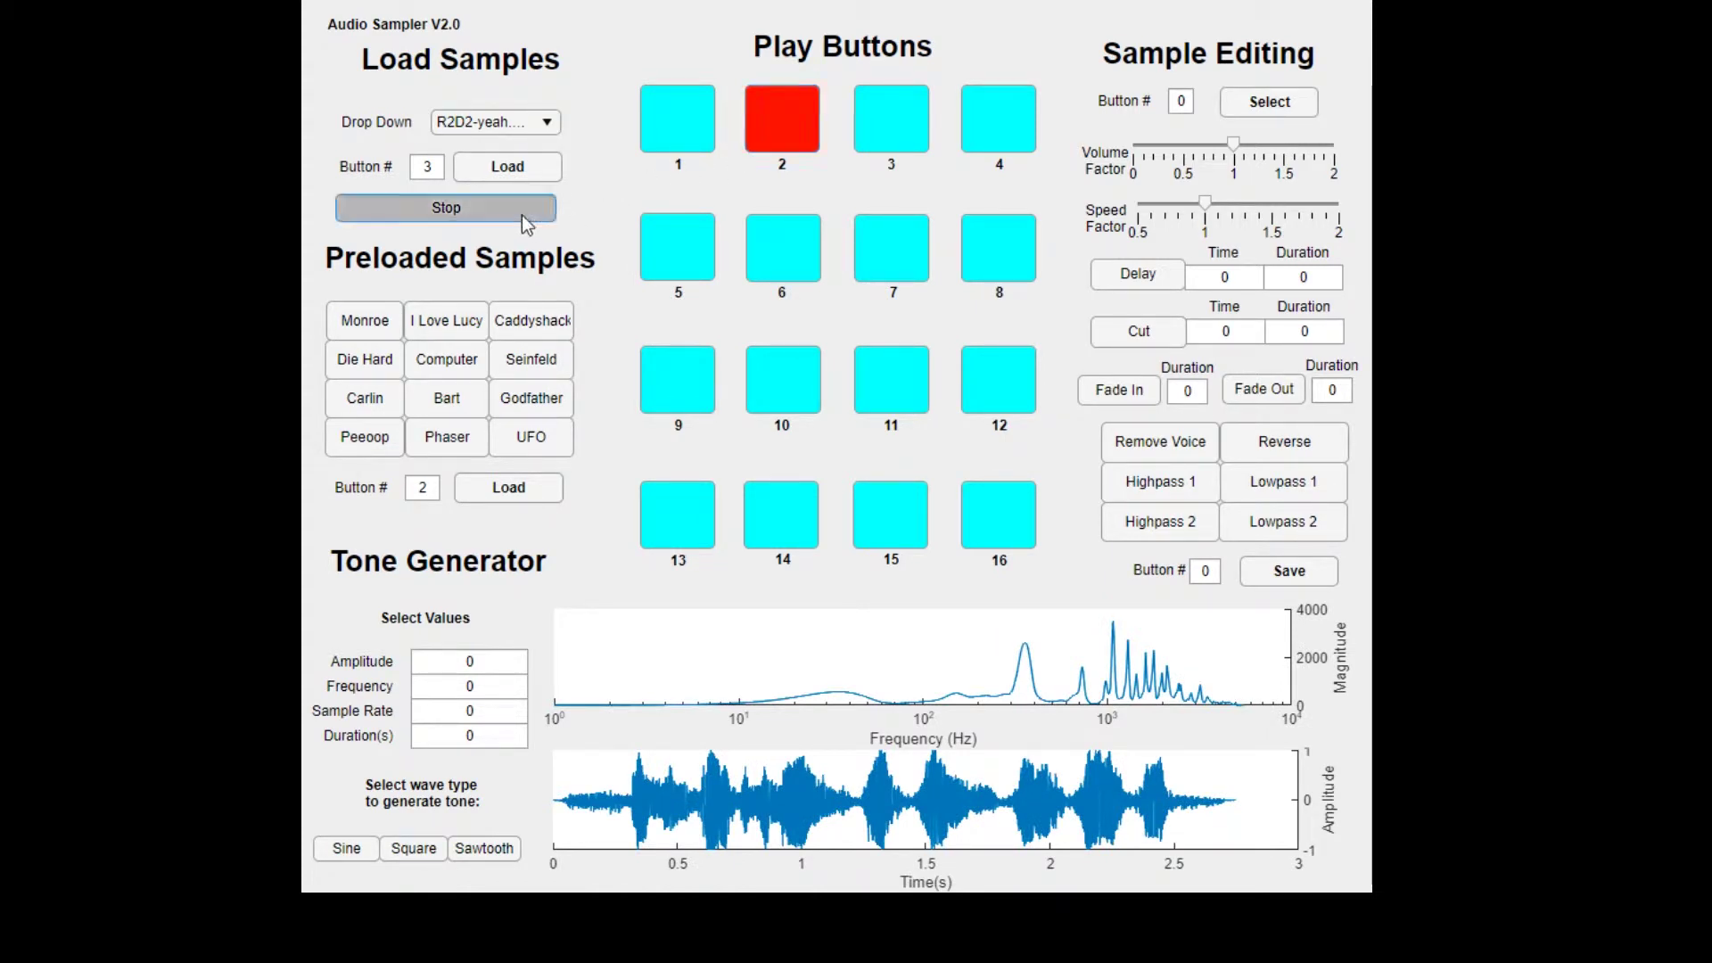
Play pads 1 and 2 together, then stop playback
left_click(683, 129)
left_click(781, 116)
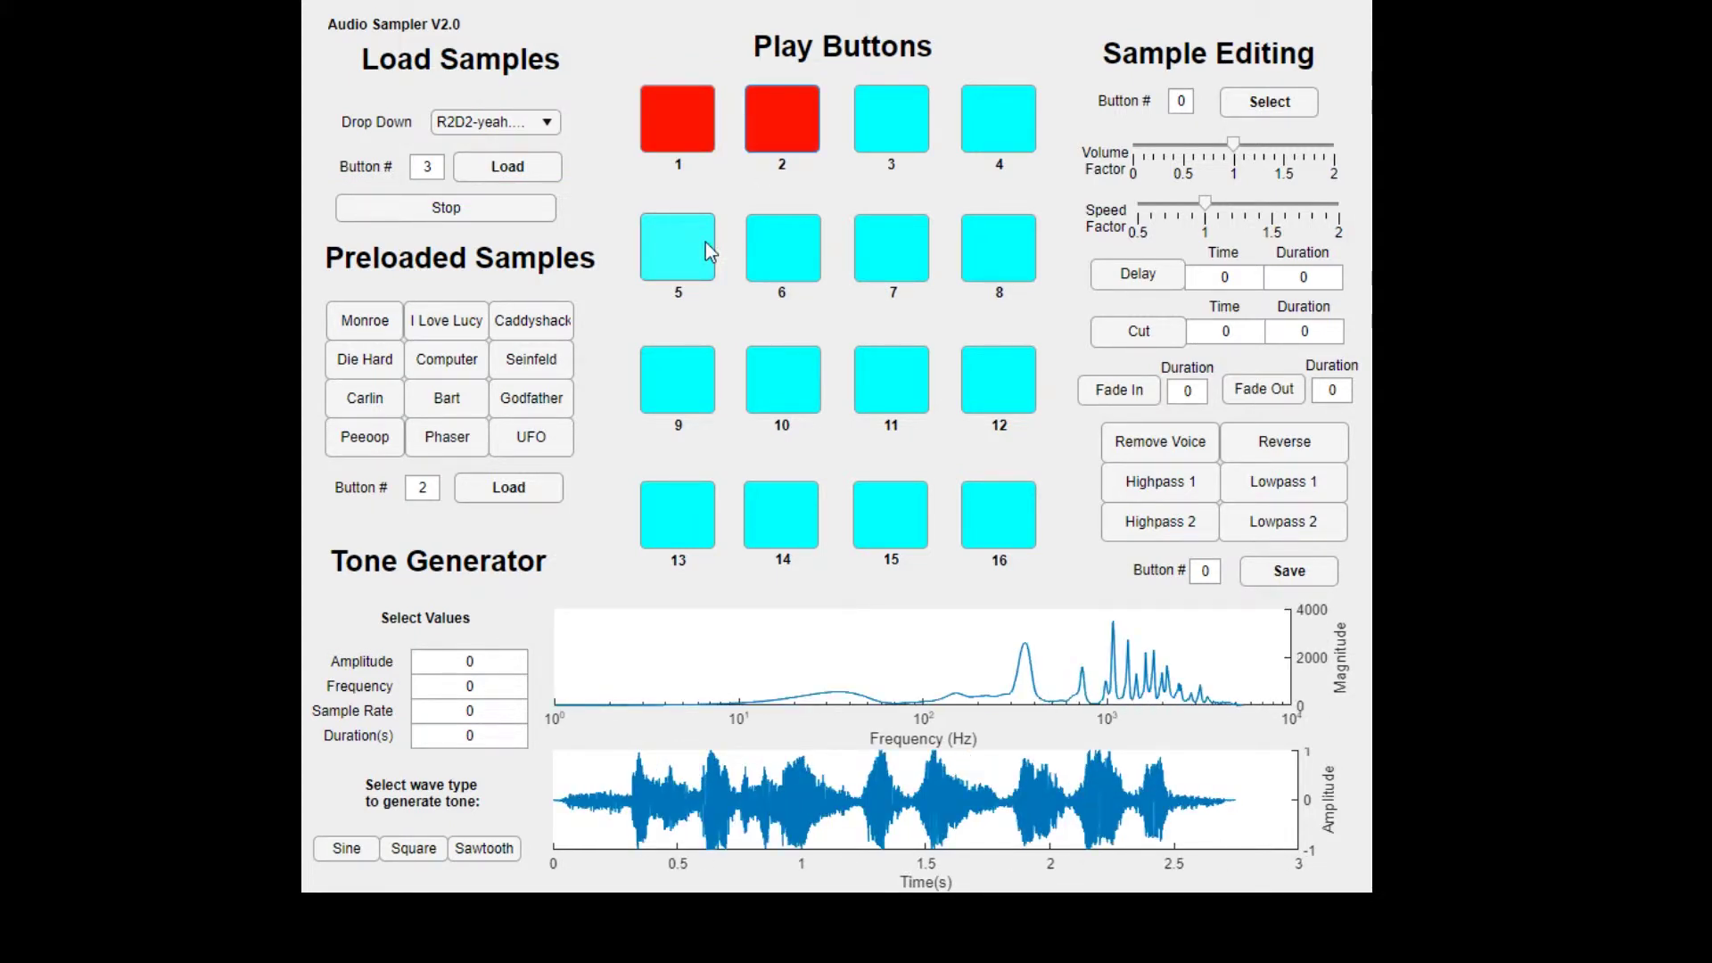
left_click(535, 208)
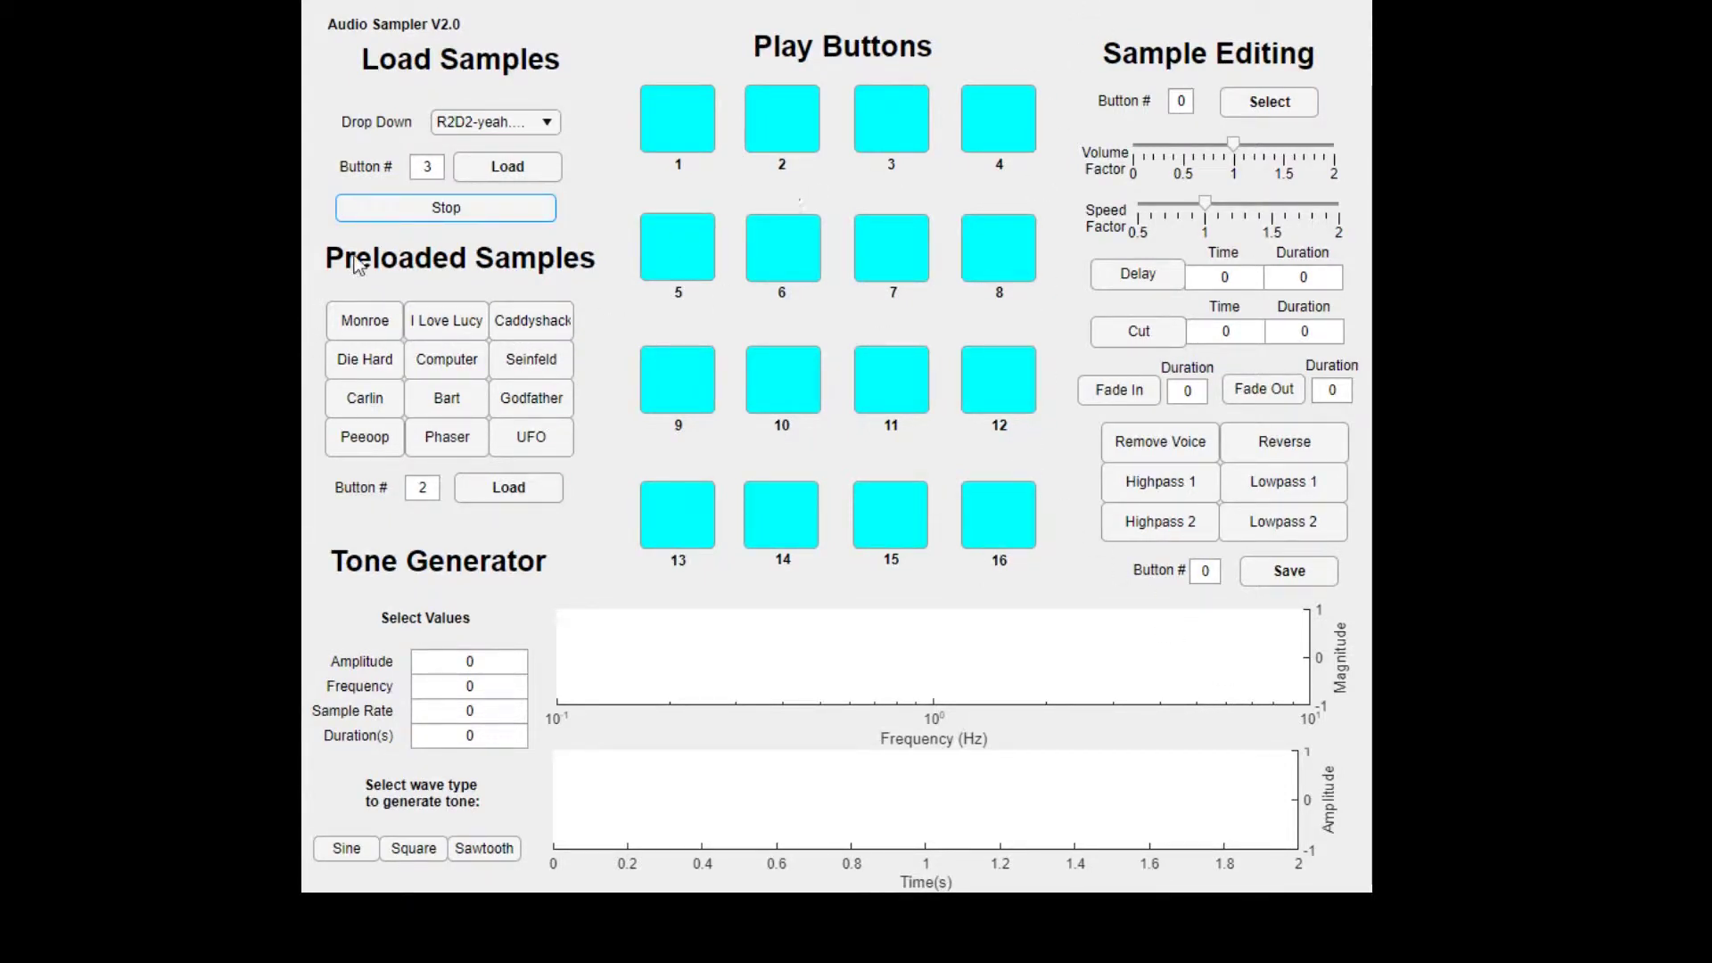
Load Queen.wav onto button 1, choose button 1 for editing, and play then stop it
left_click(521, 123)
left_click(486, 157)
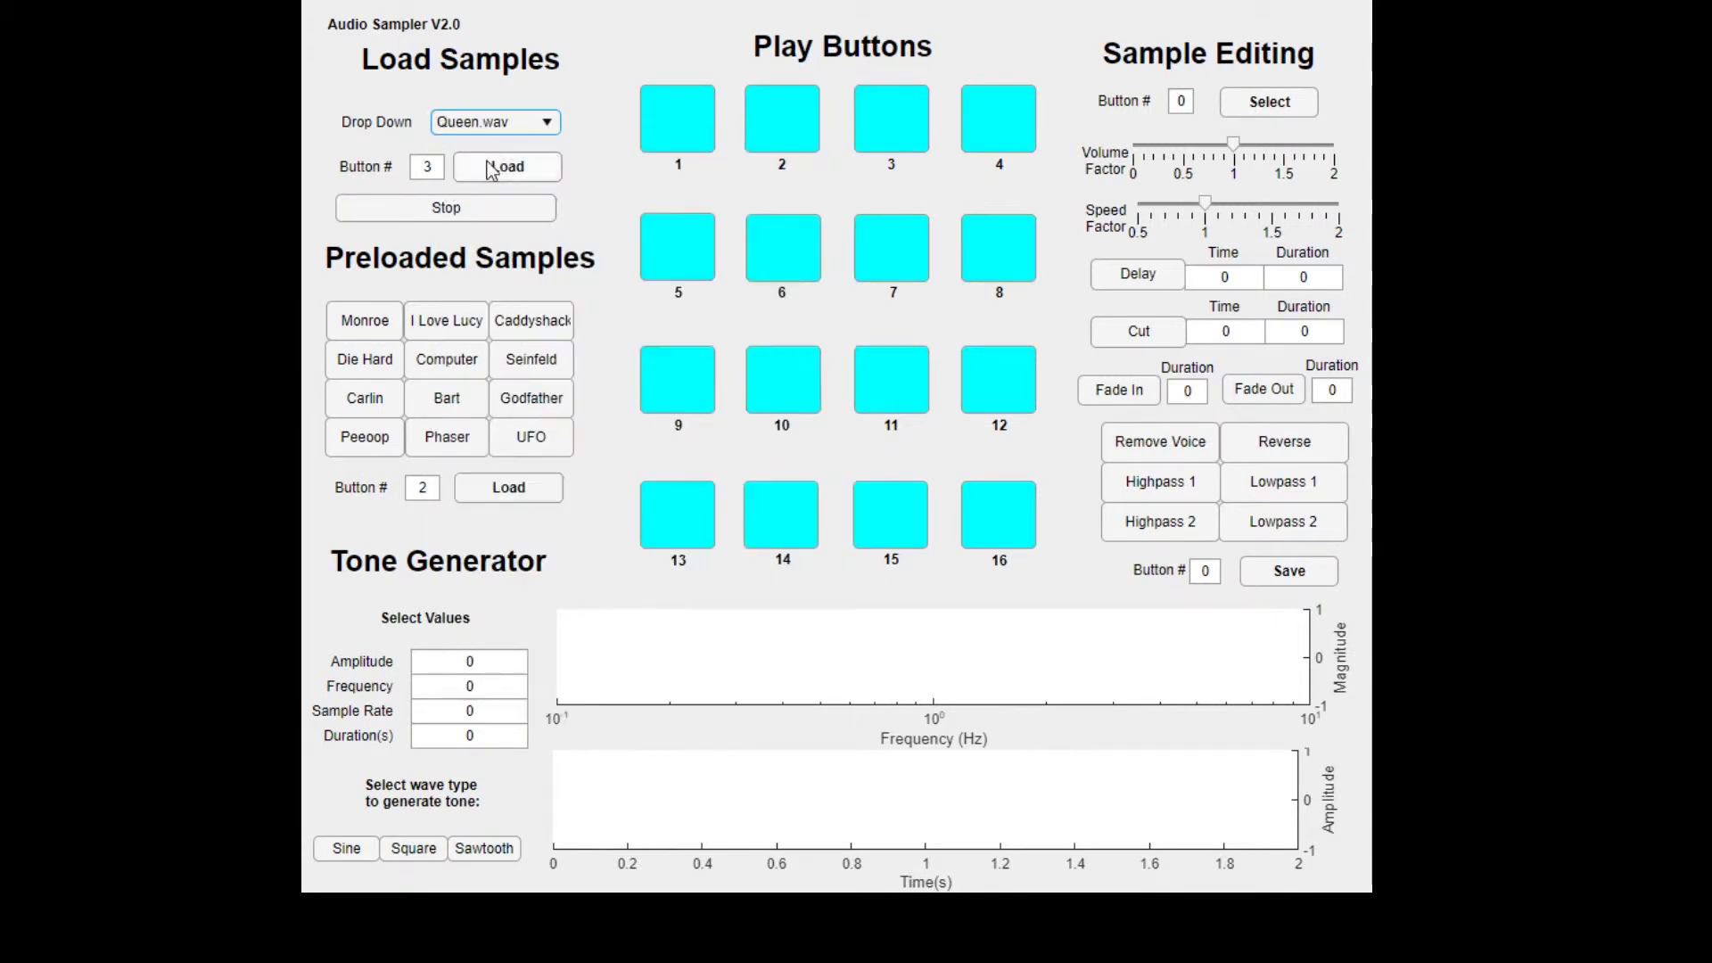
key("Tab")
left_click(544, 166)
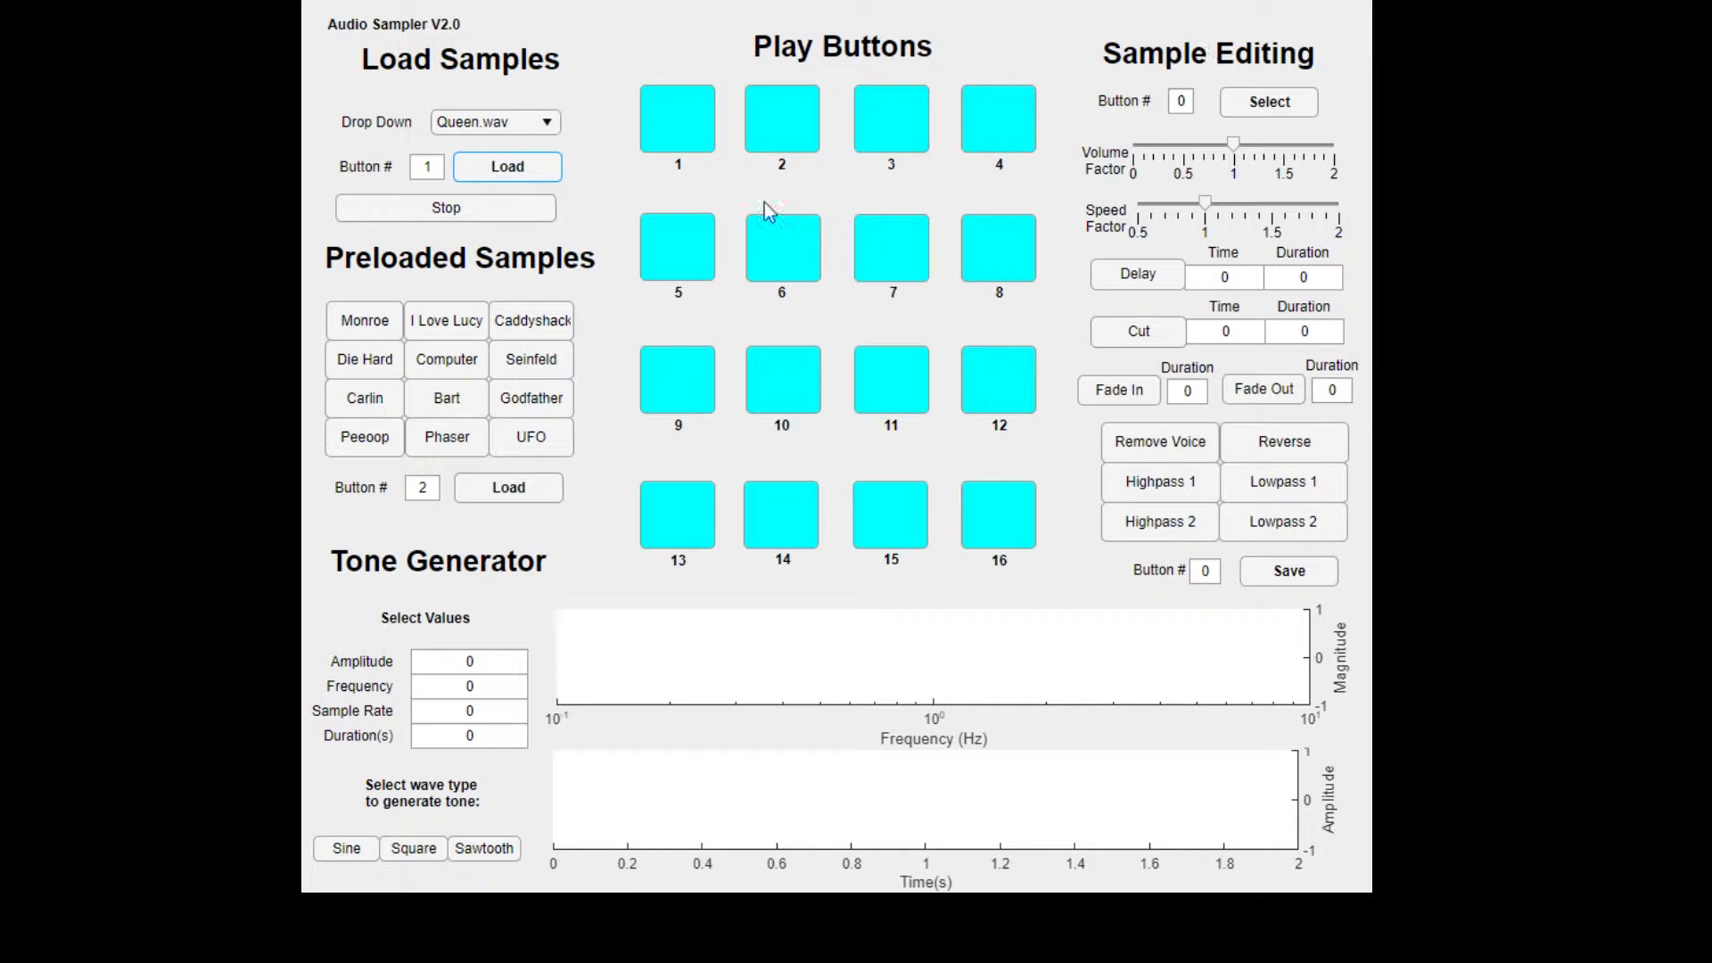
left_click(1180, 101)
type("1")
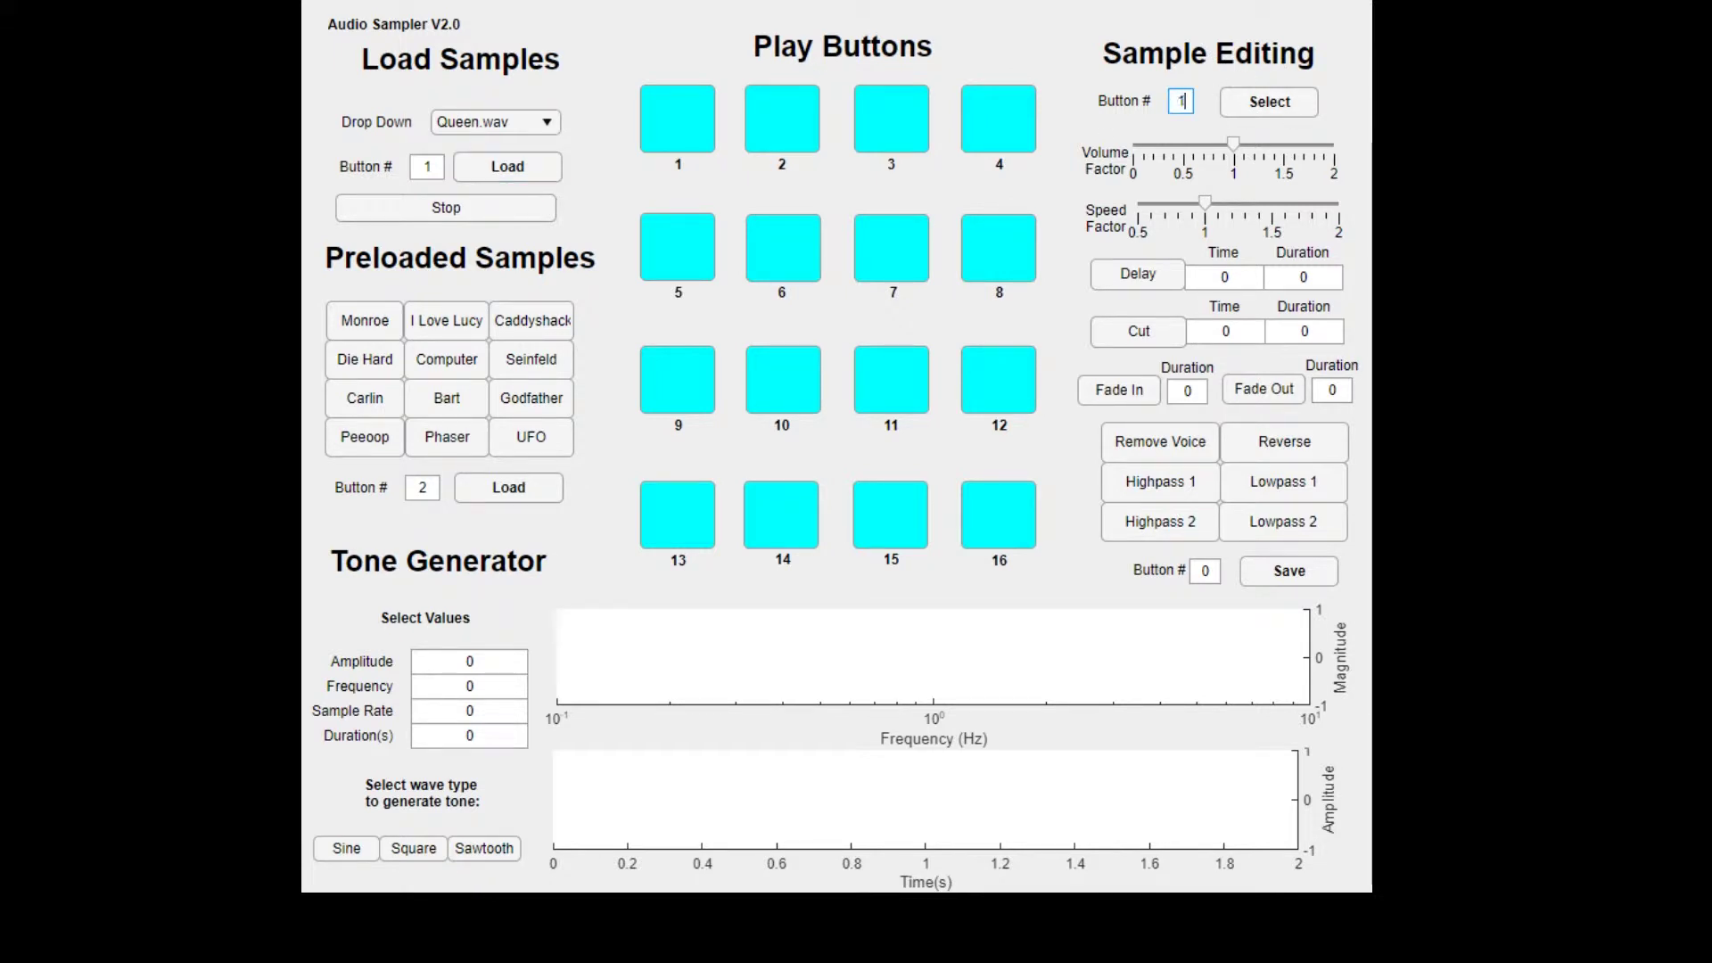
left_click(676, 132)
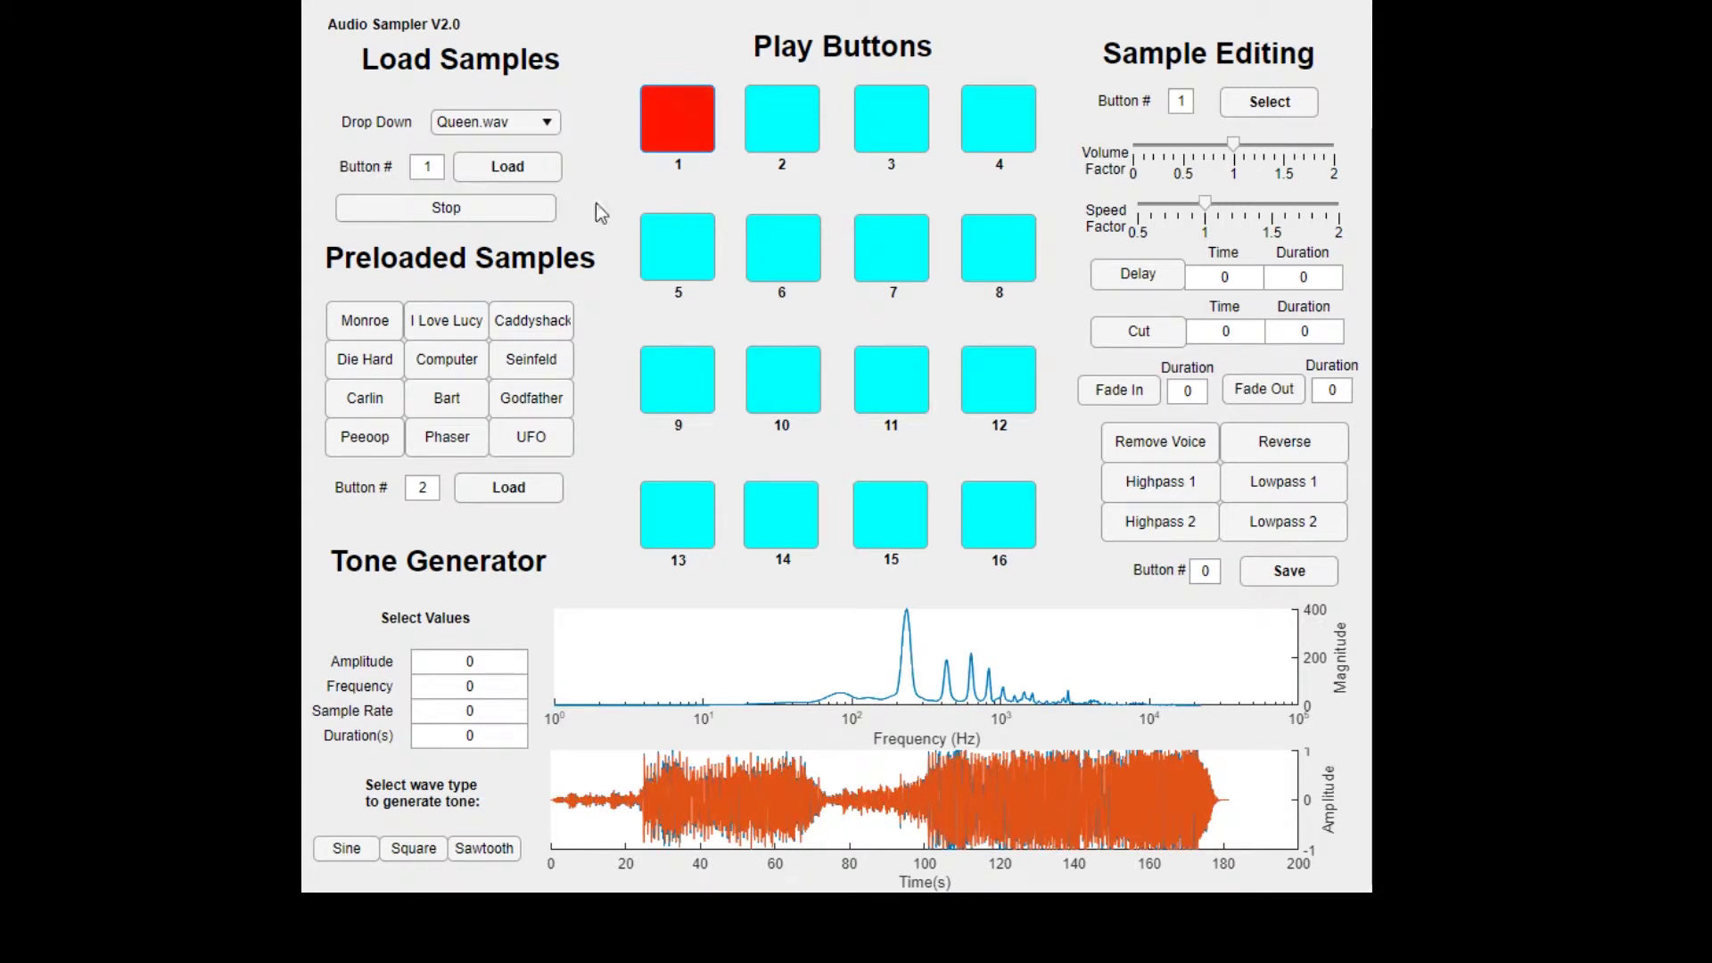
left_click(511, 219)
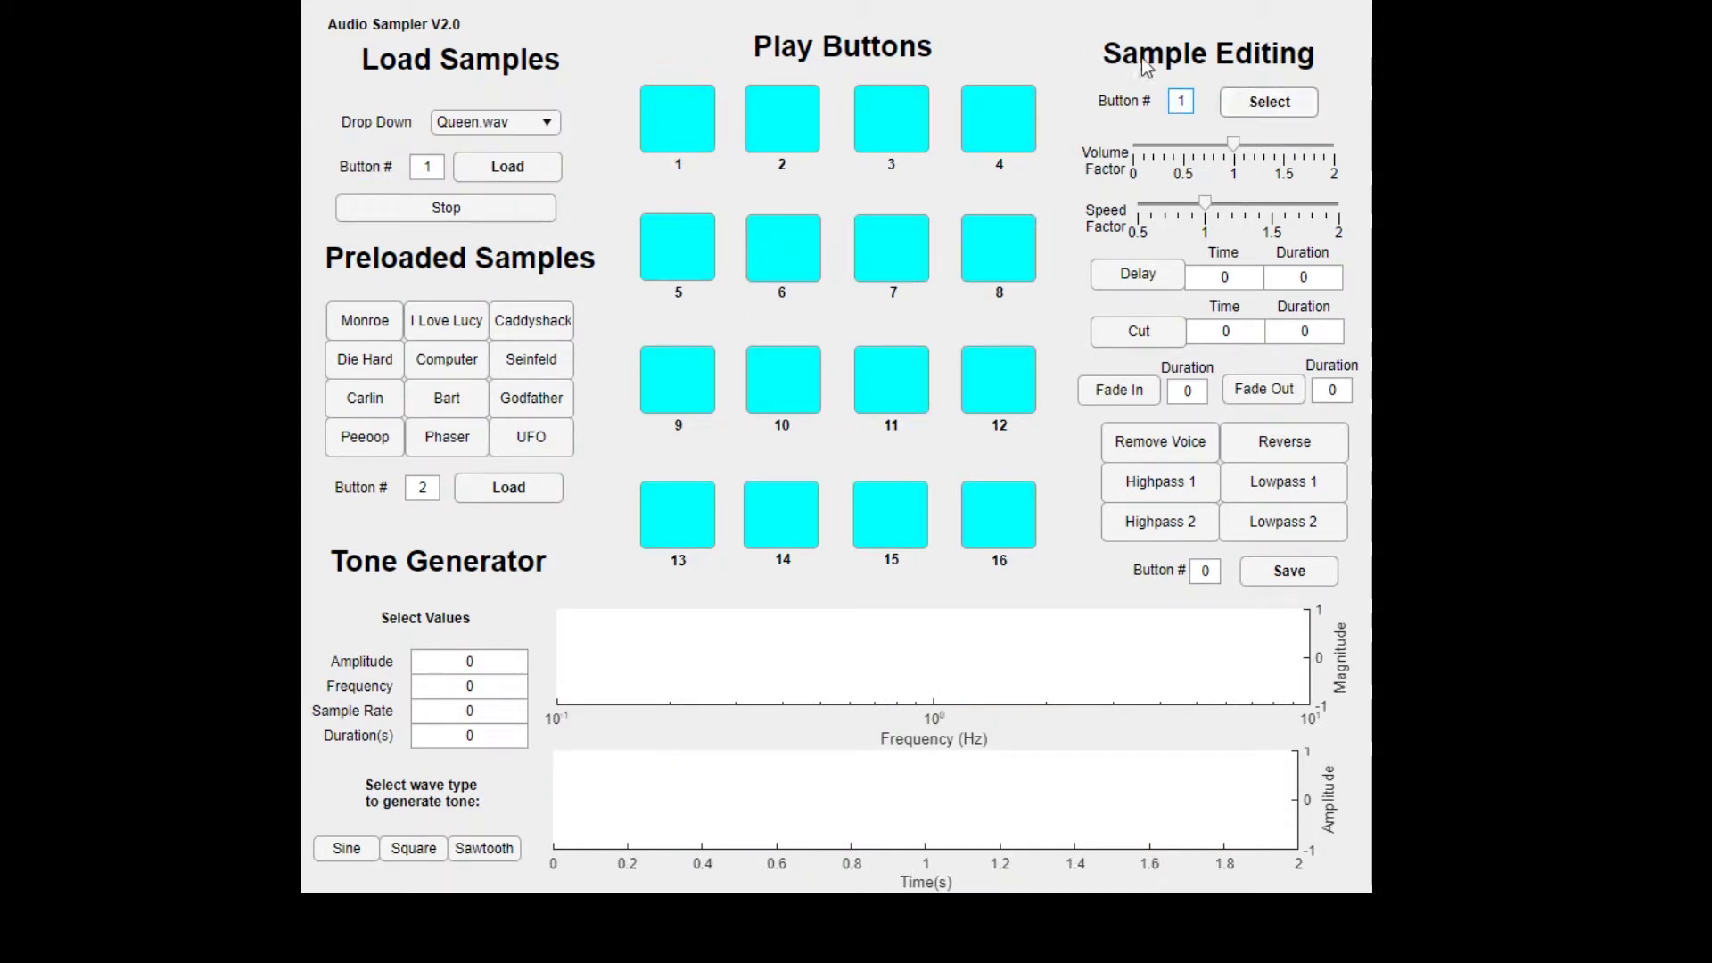
Raise button 1's volume factor to about 1.5, save to button 2, play and stop it
left_click(1248, 101)
left_click_drag(1234, 146, 1284, 149)
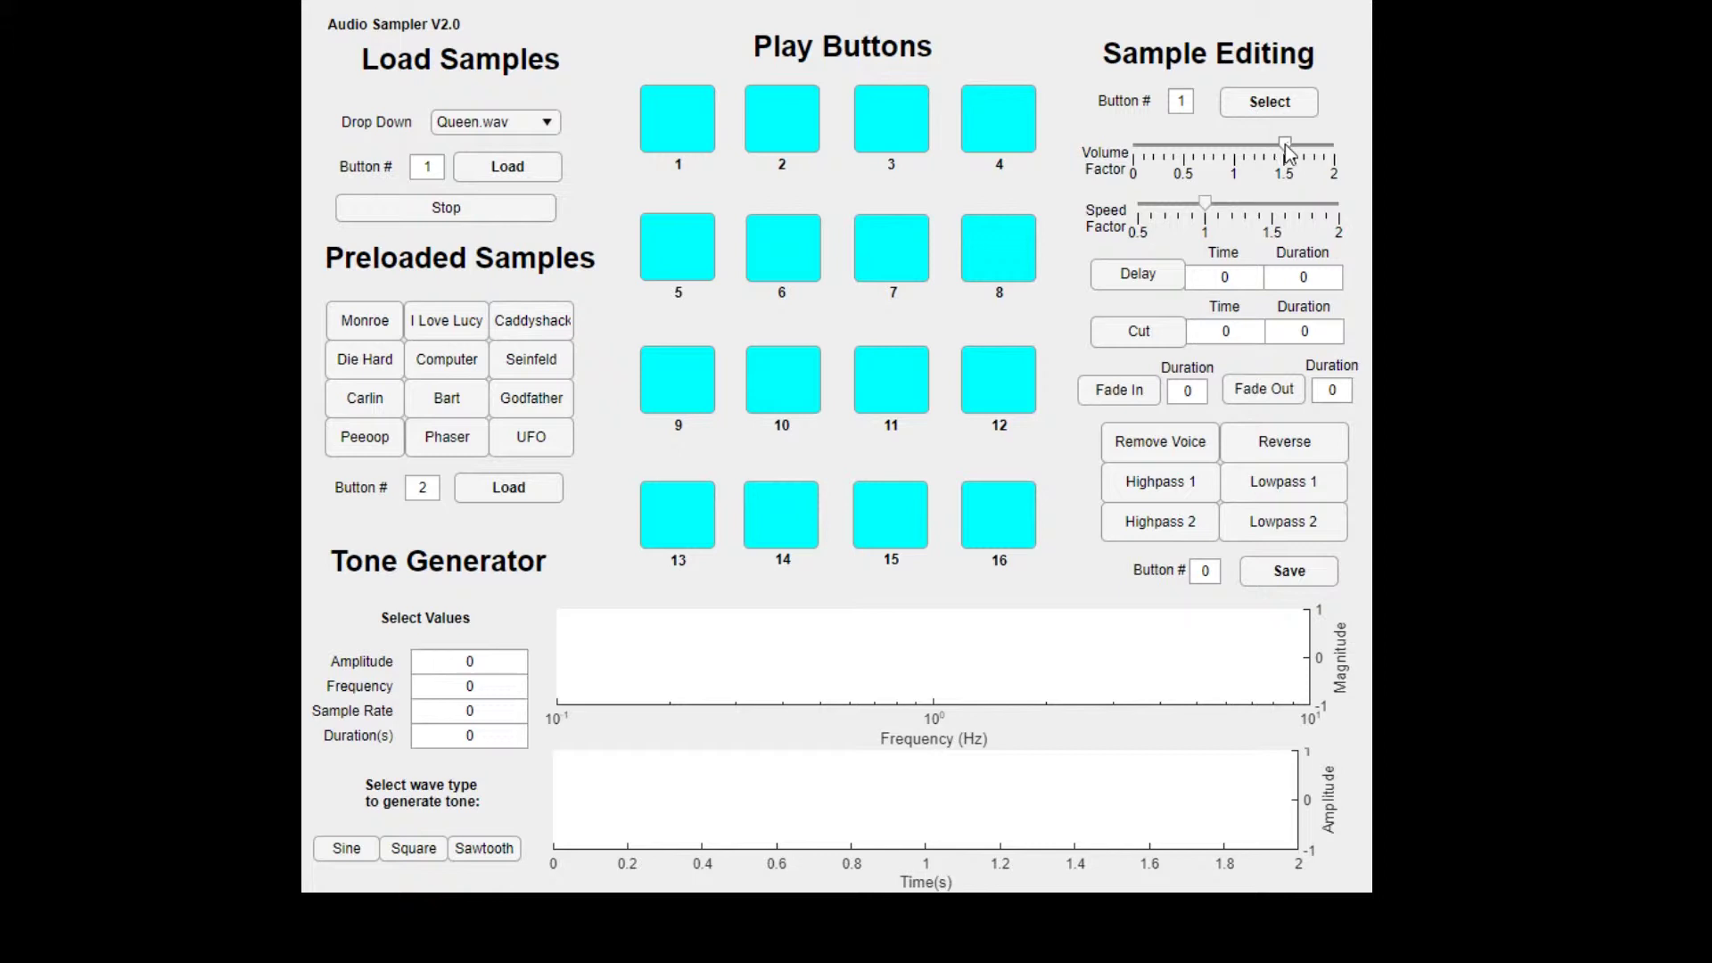
left_click(1202, 572)
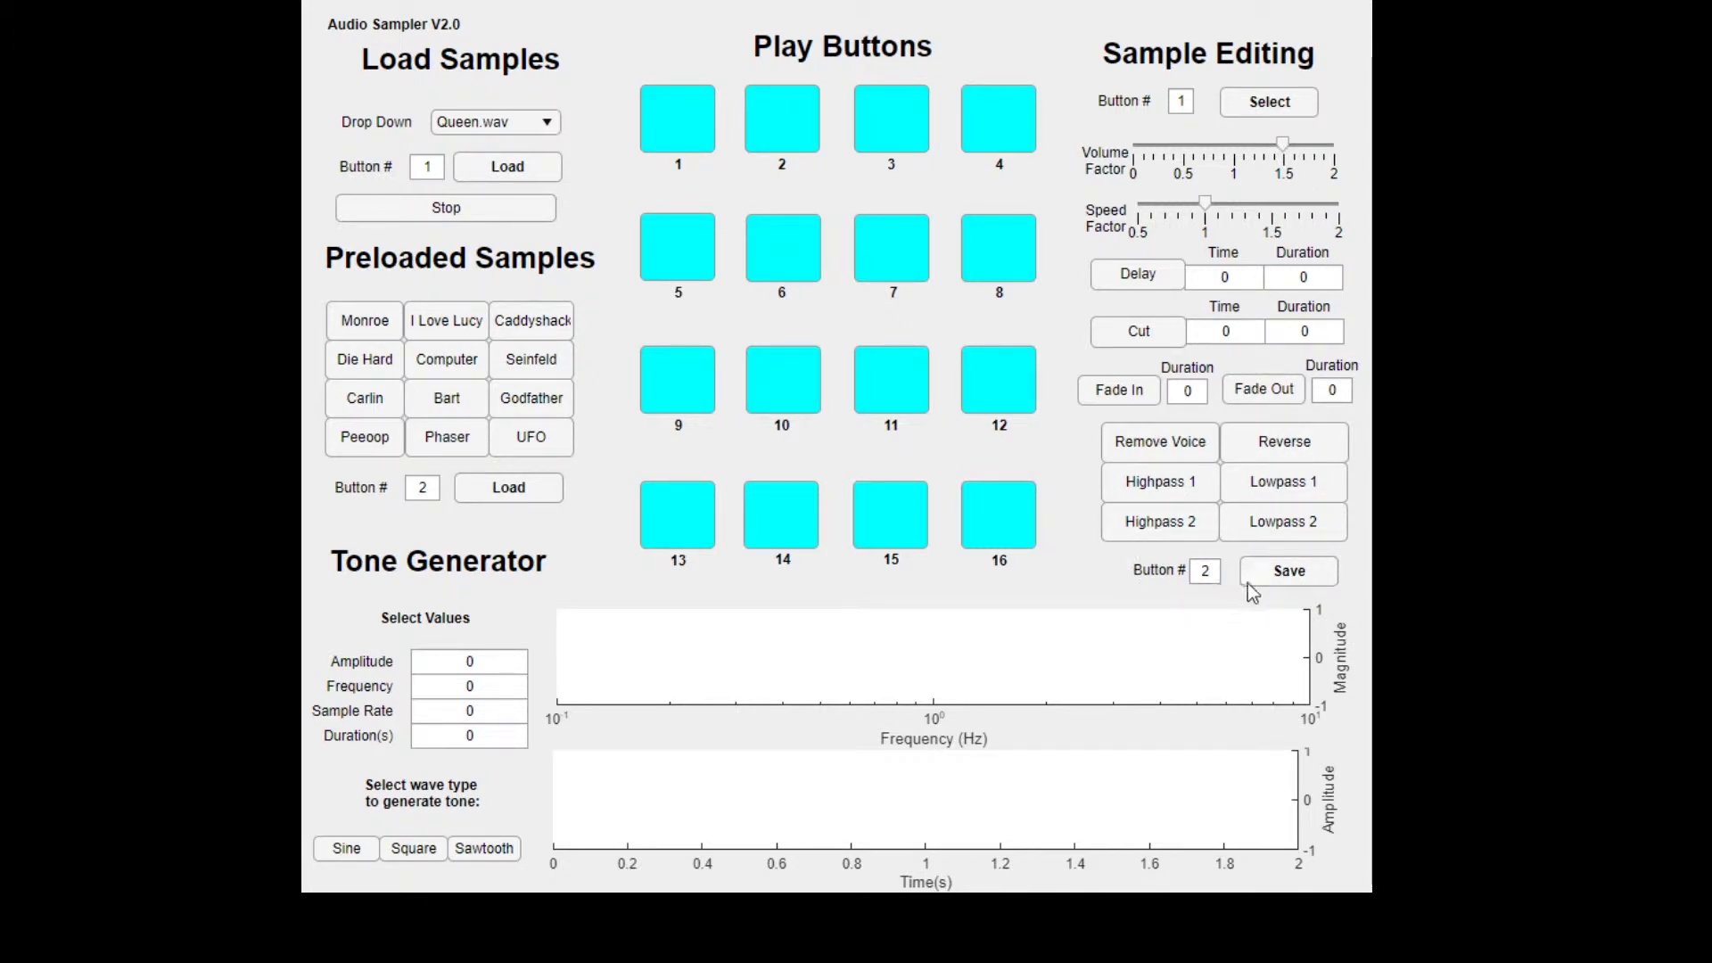
left_click(1253, 580)
left_click(802, 122)
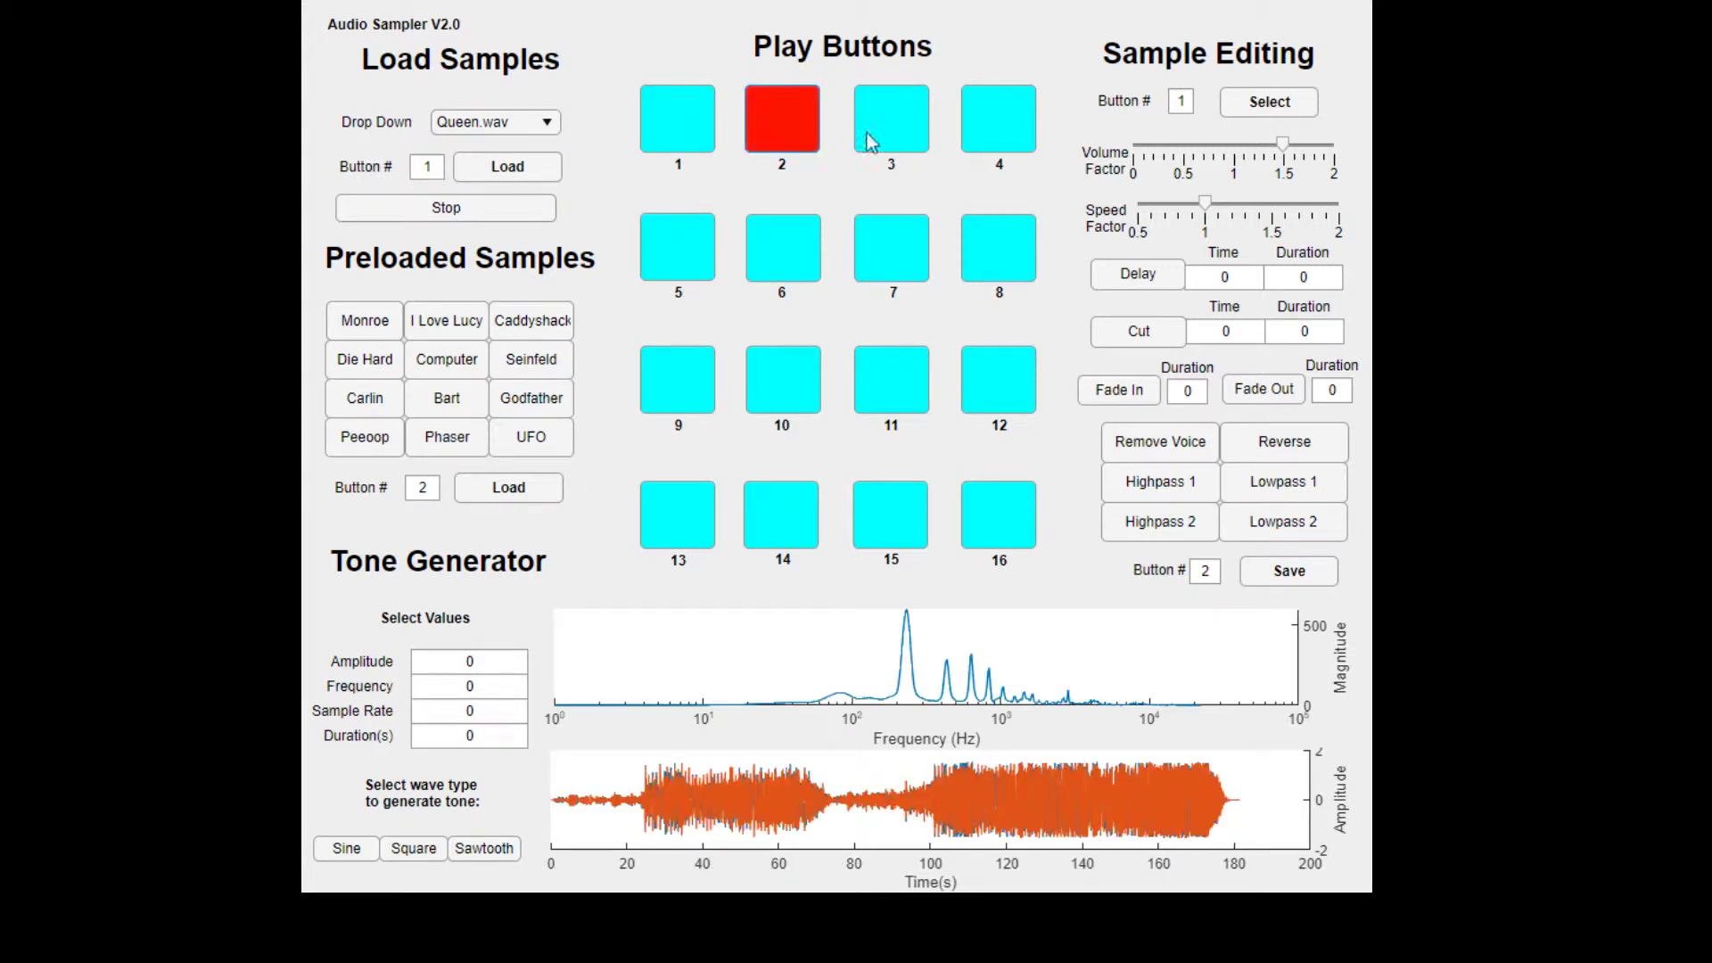
left_click(430, 212)
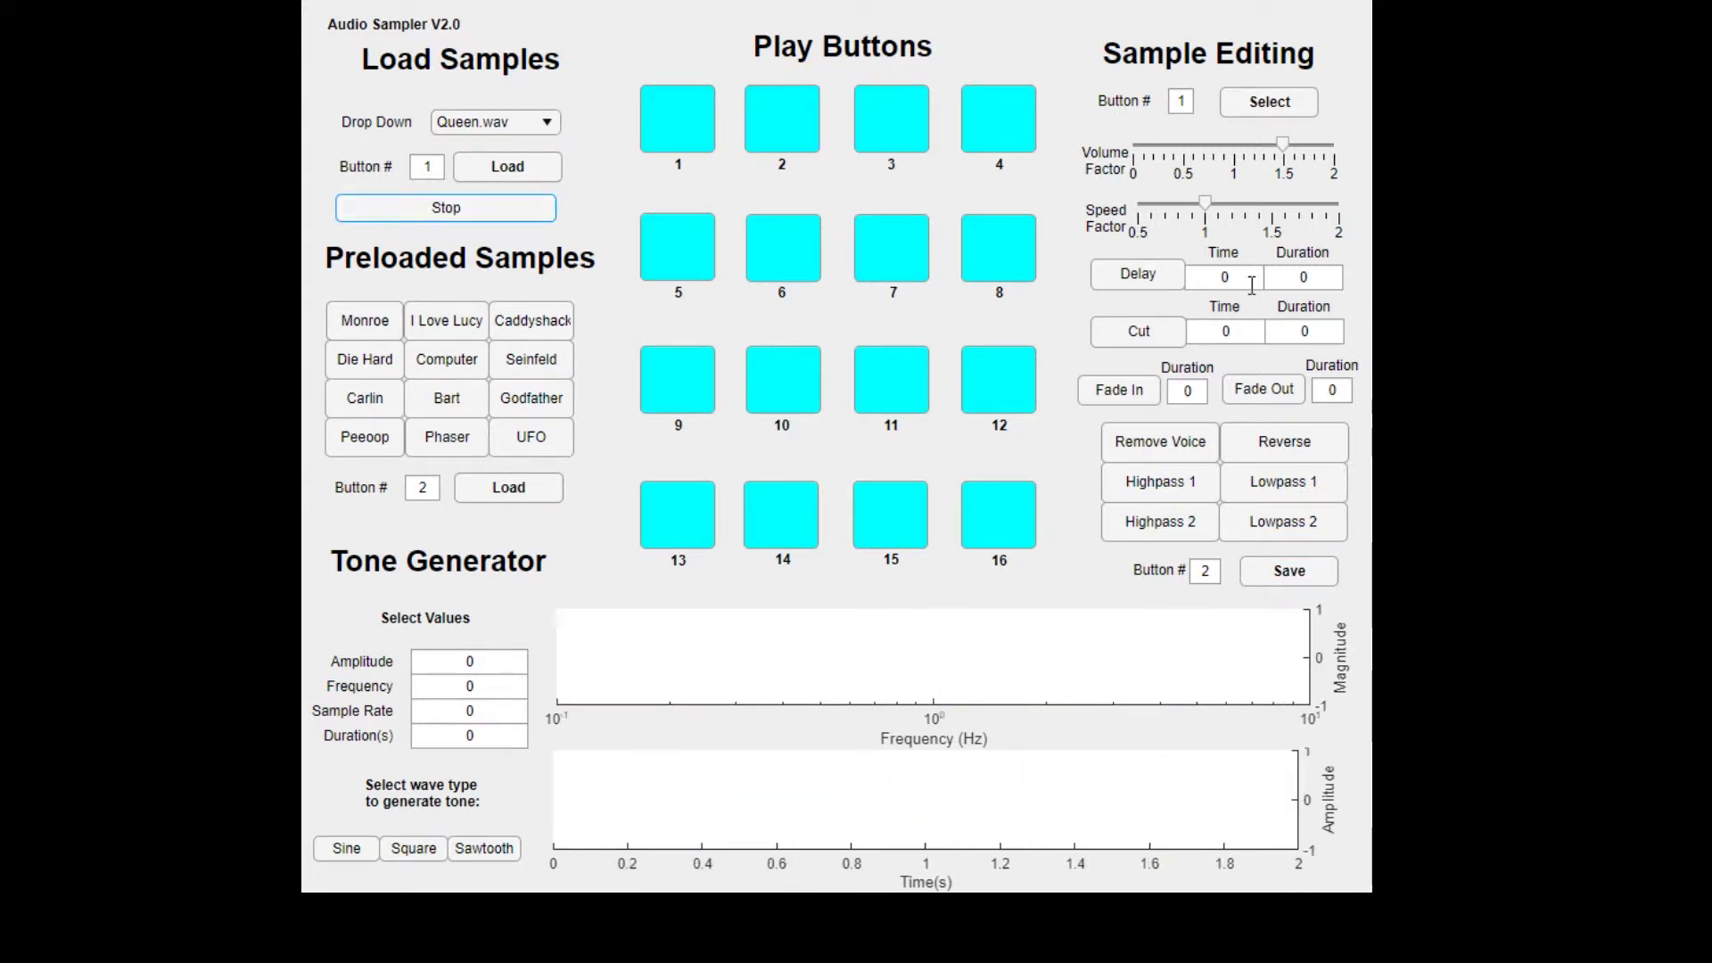
Try volume factor 2 on pad 2, then lower it to 0.5 and play pad 2
left_click_drag(1286, 147, 1331, 148)
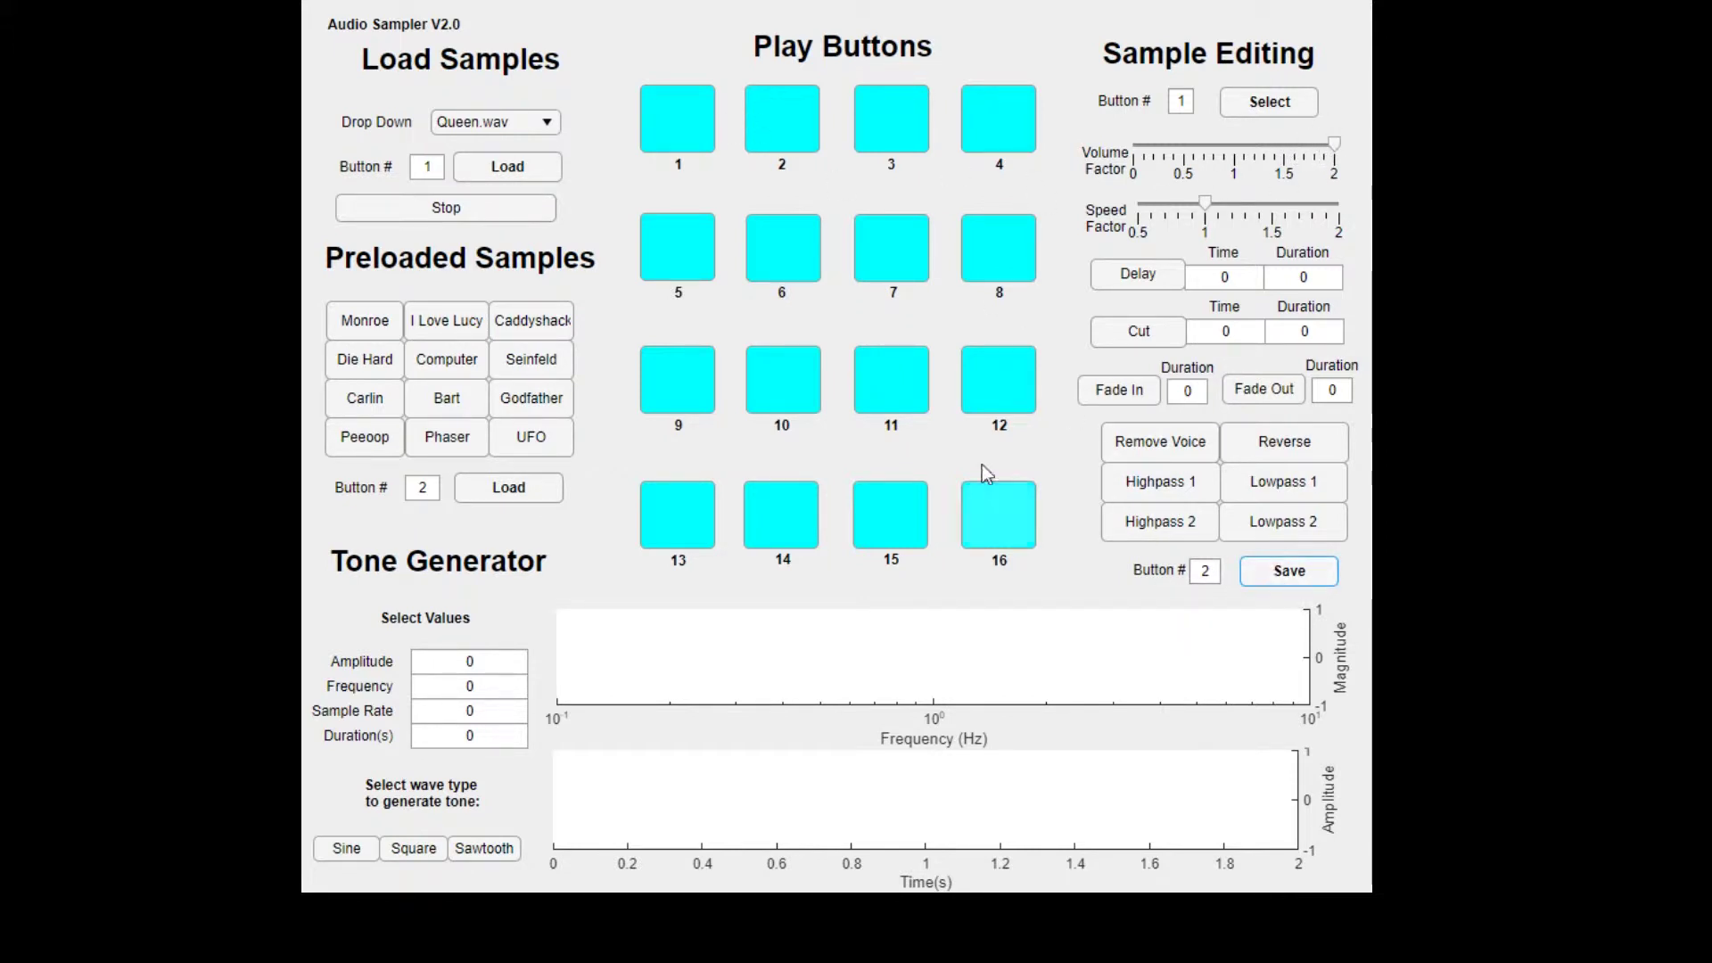
left_click(782, 125)
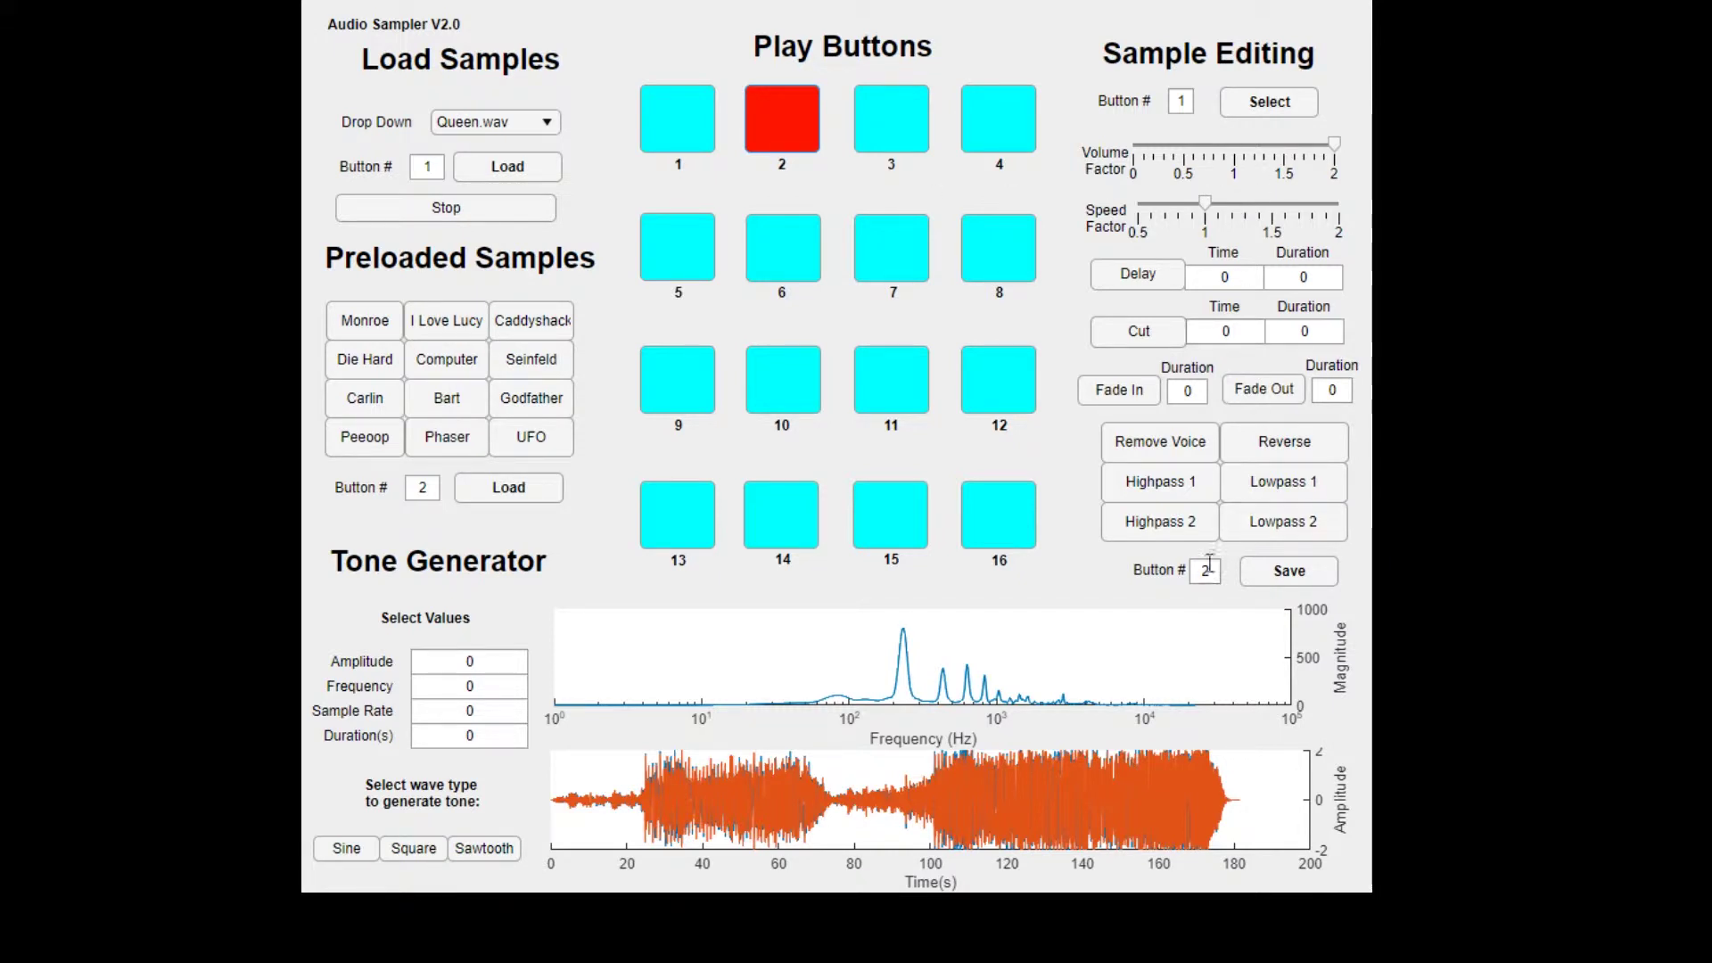
left_click(448, 214)
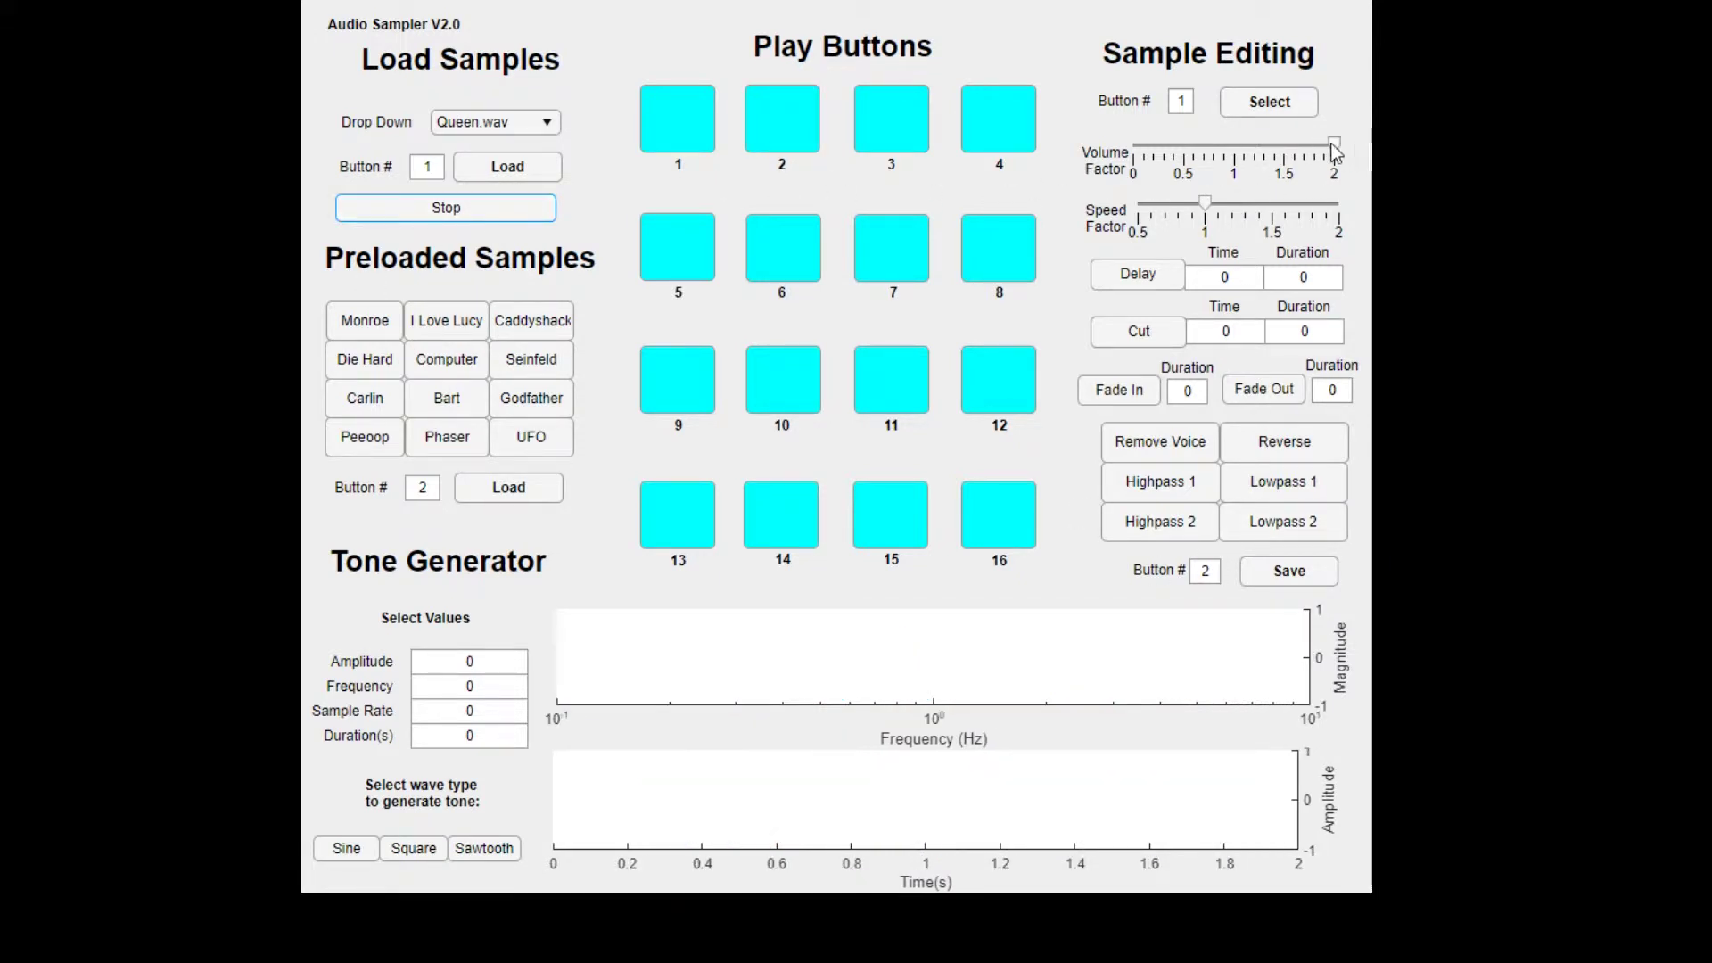
left_click_drag(1334, 144, 1184, 162)
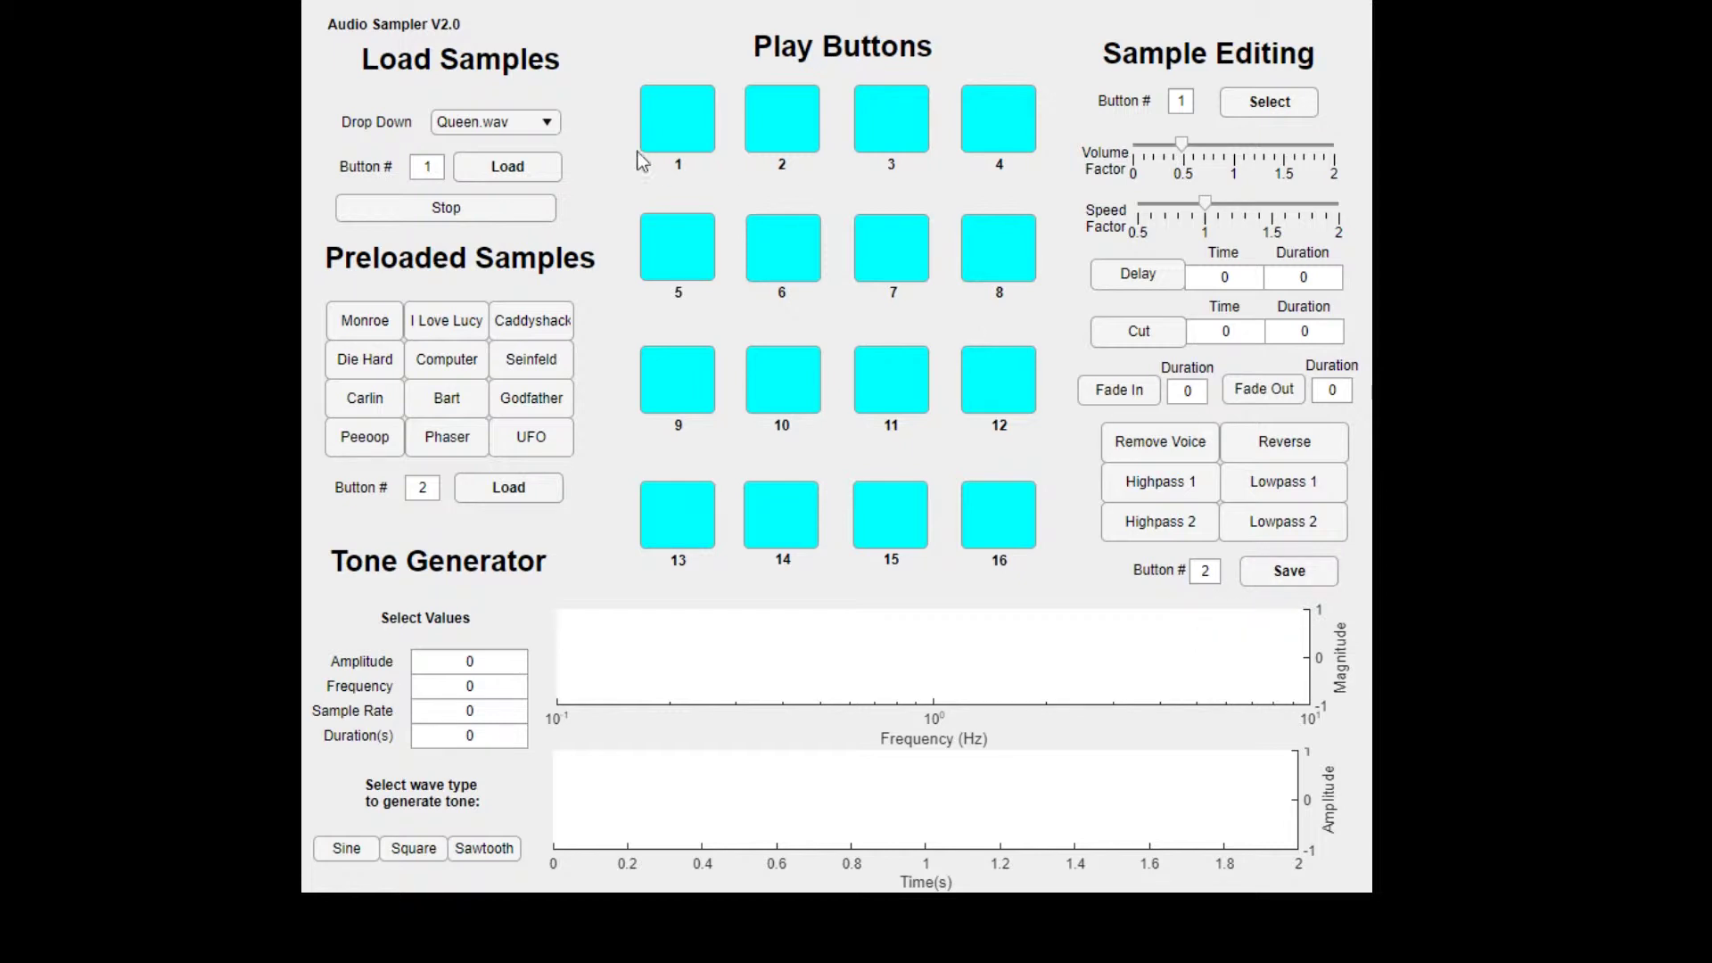
left_click(791, 122)
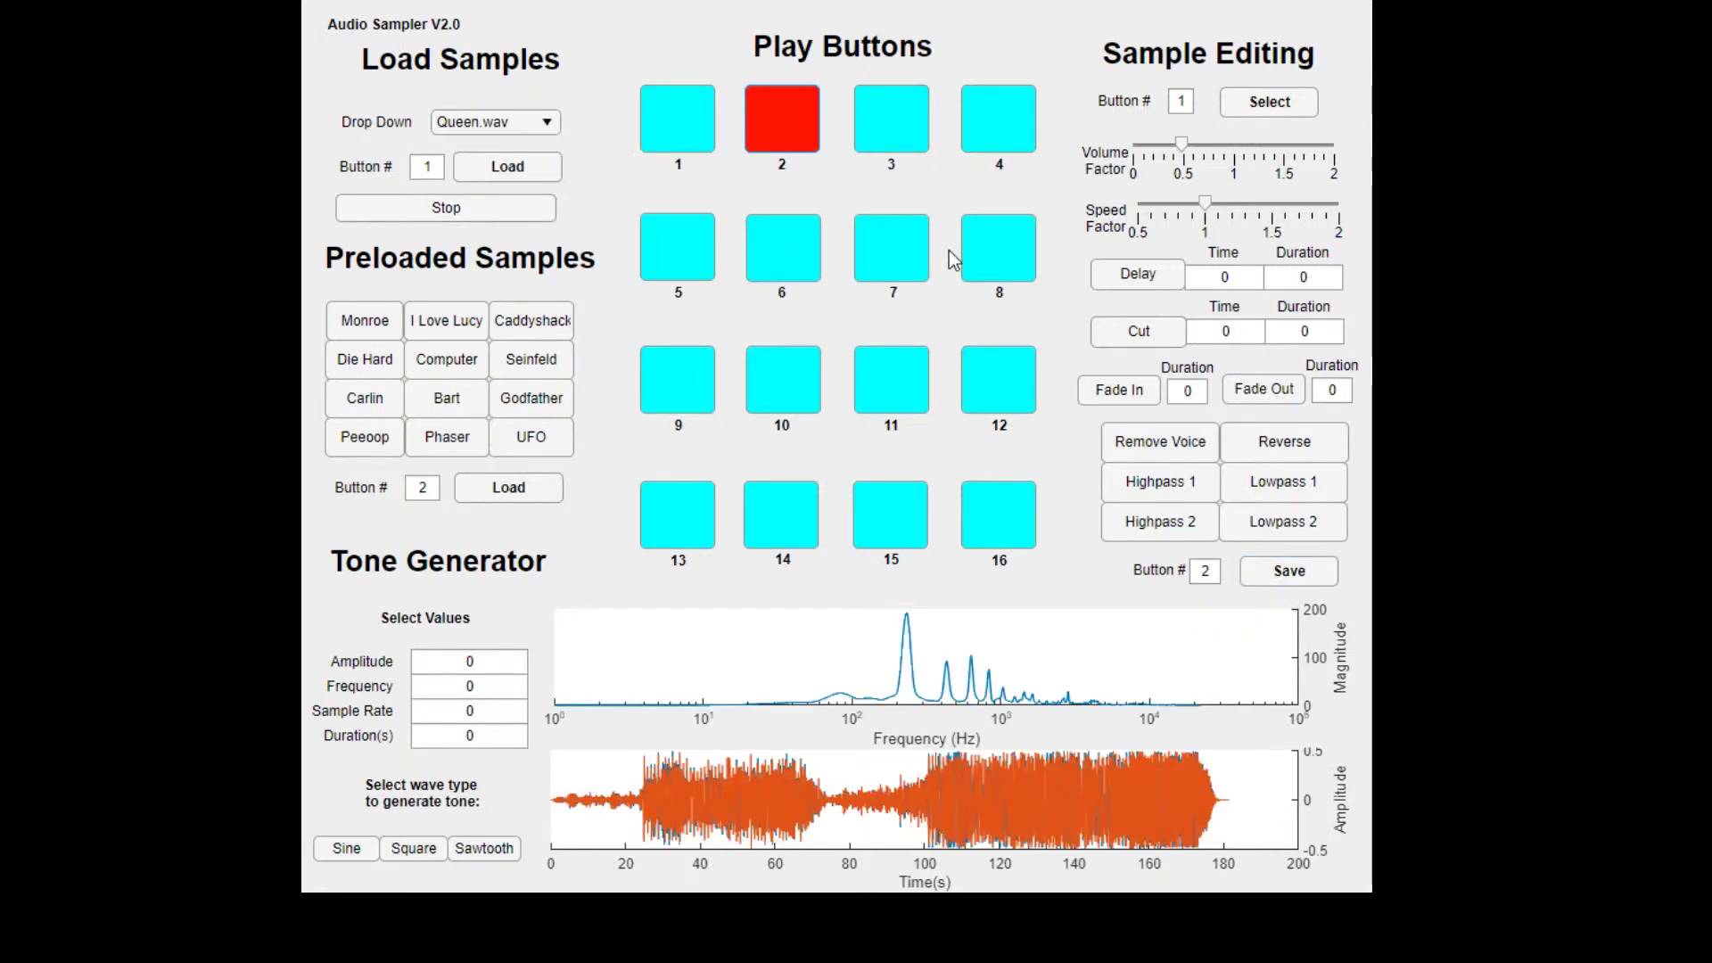
Reset volume factor to 1, slow speed factor to about 0.5, save to button 2, and stop
left_click(495, 212)
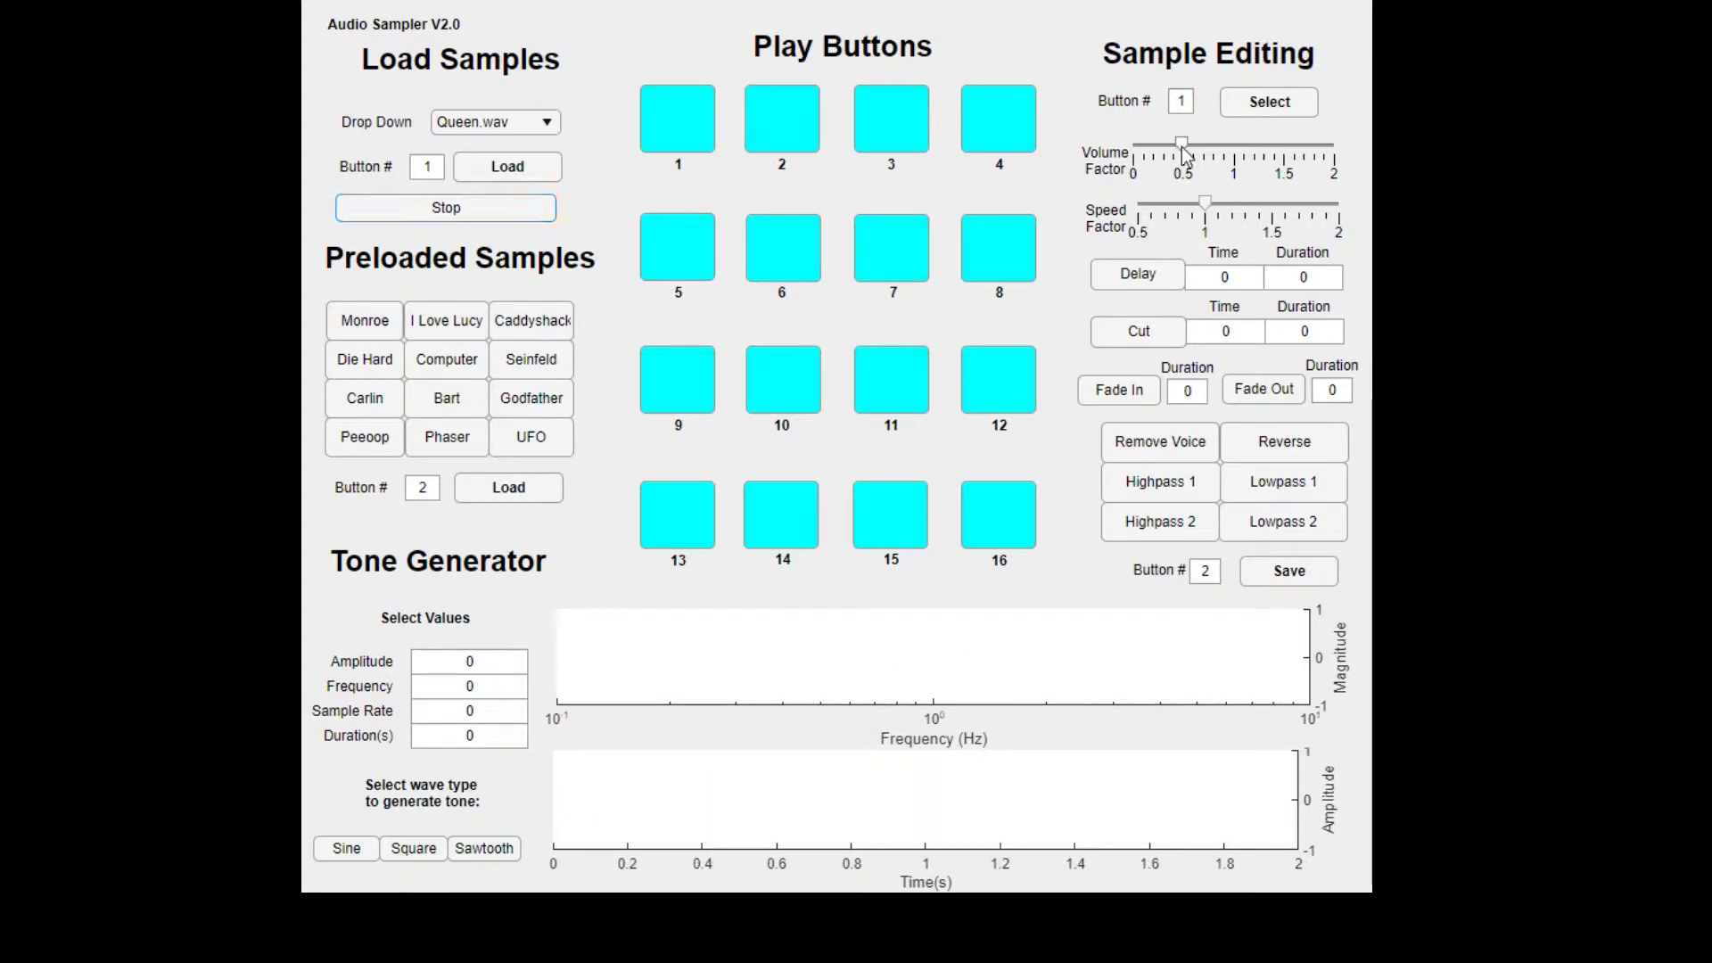
left_click_drag(1182, 154, 1266, 221)
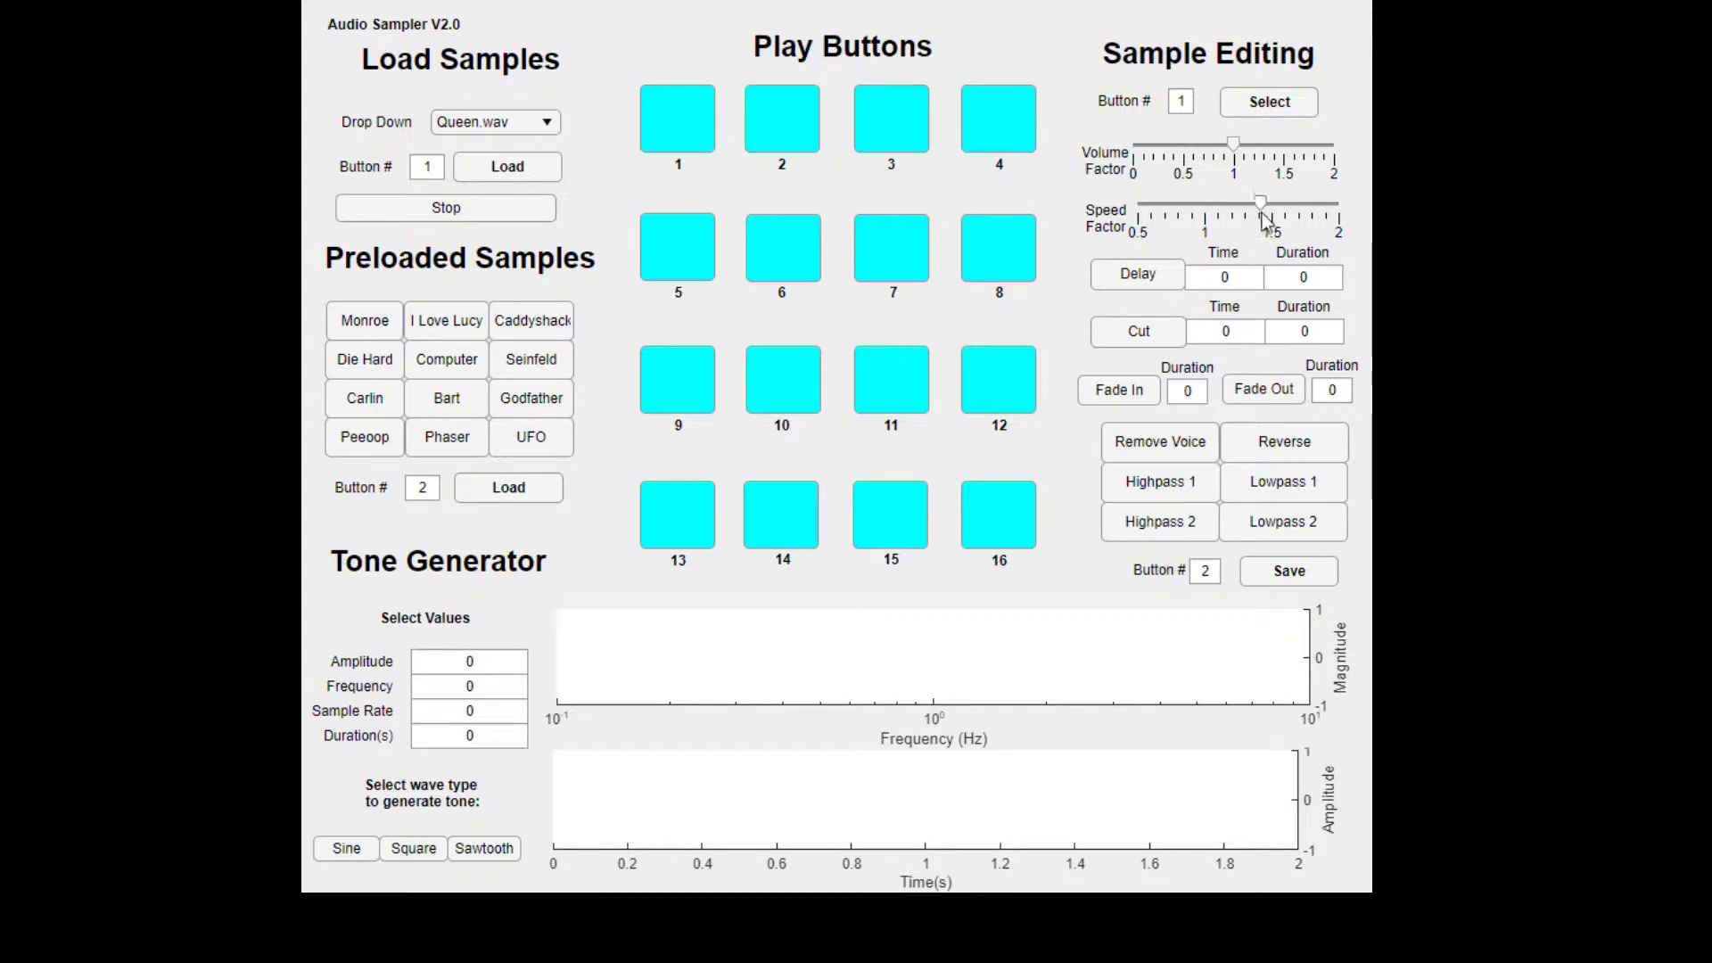
left_click(762, 121)
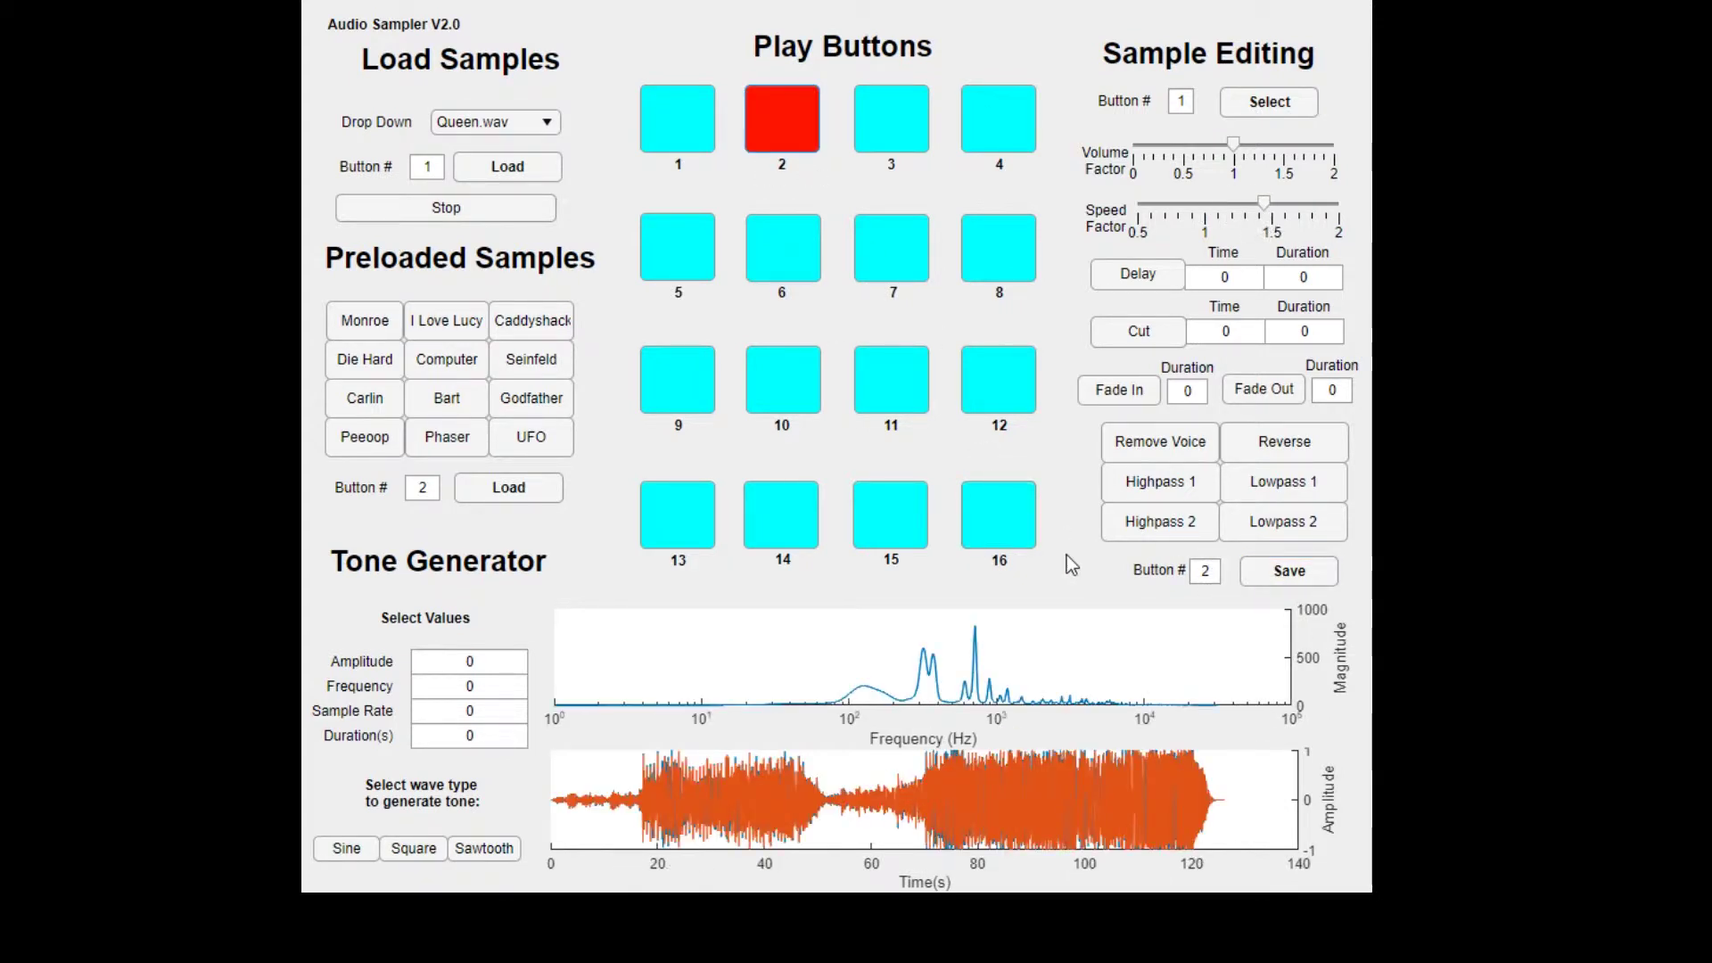
left_click(428, 215)
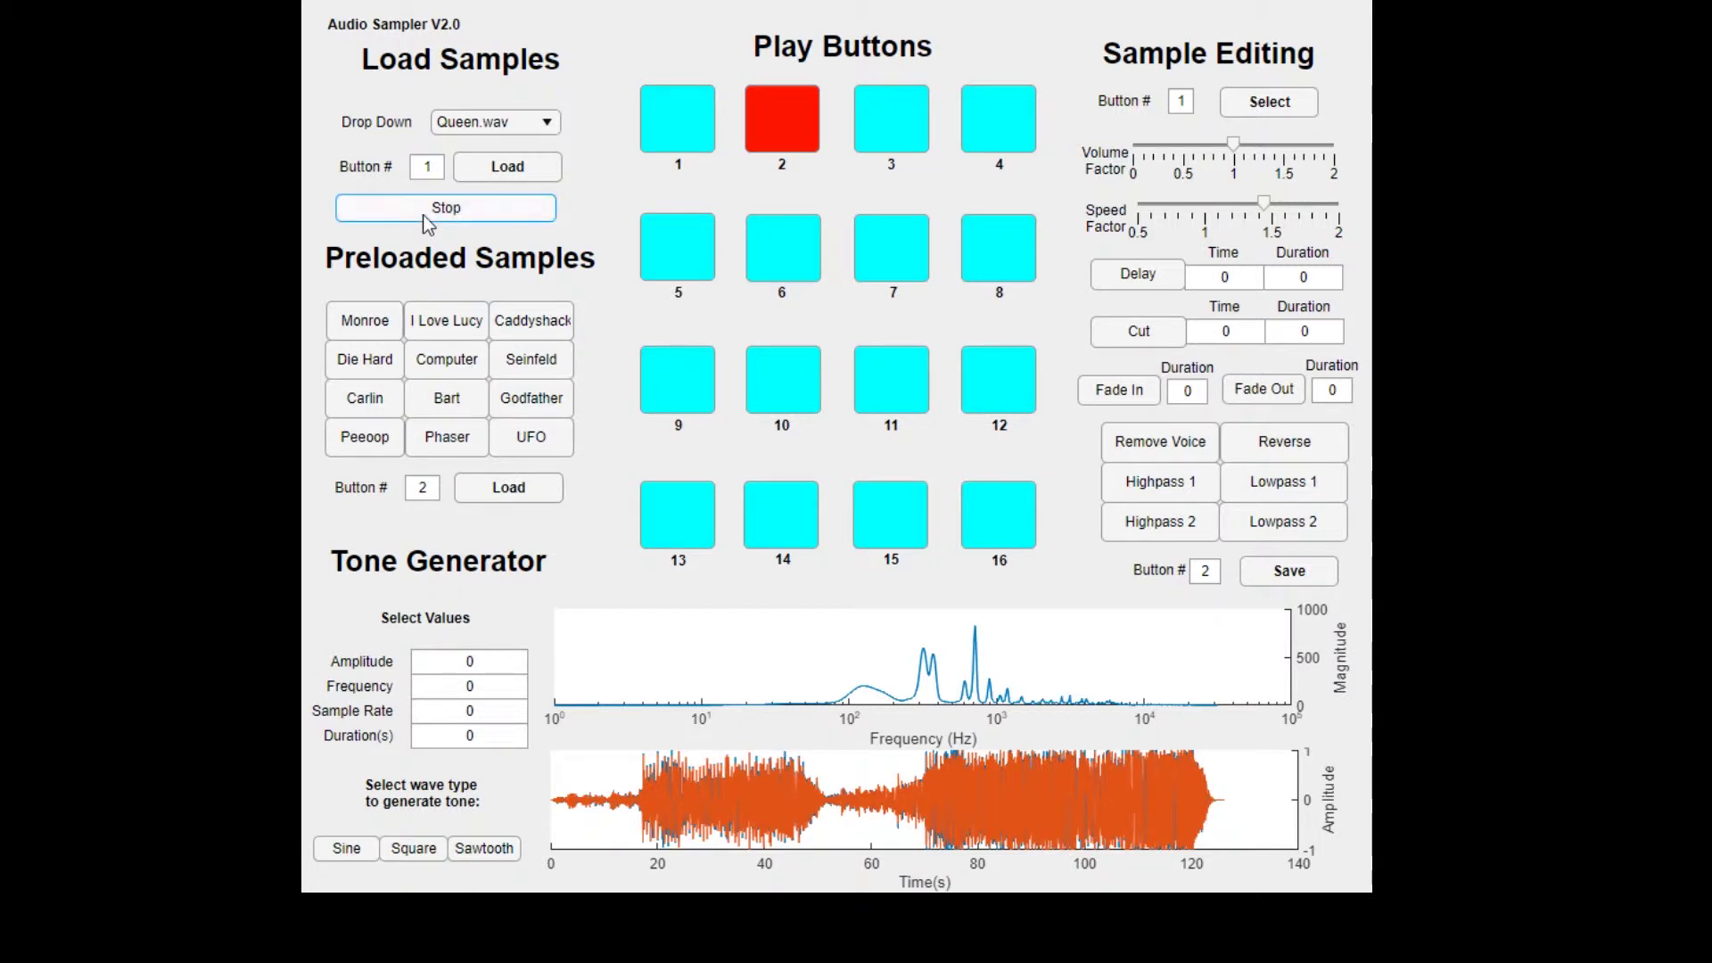
left_click_drag(1224, 216, 1150, 214)
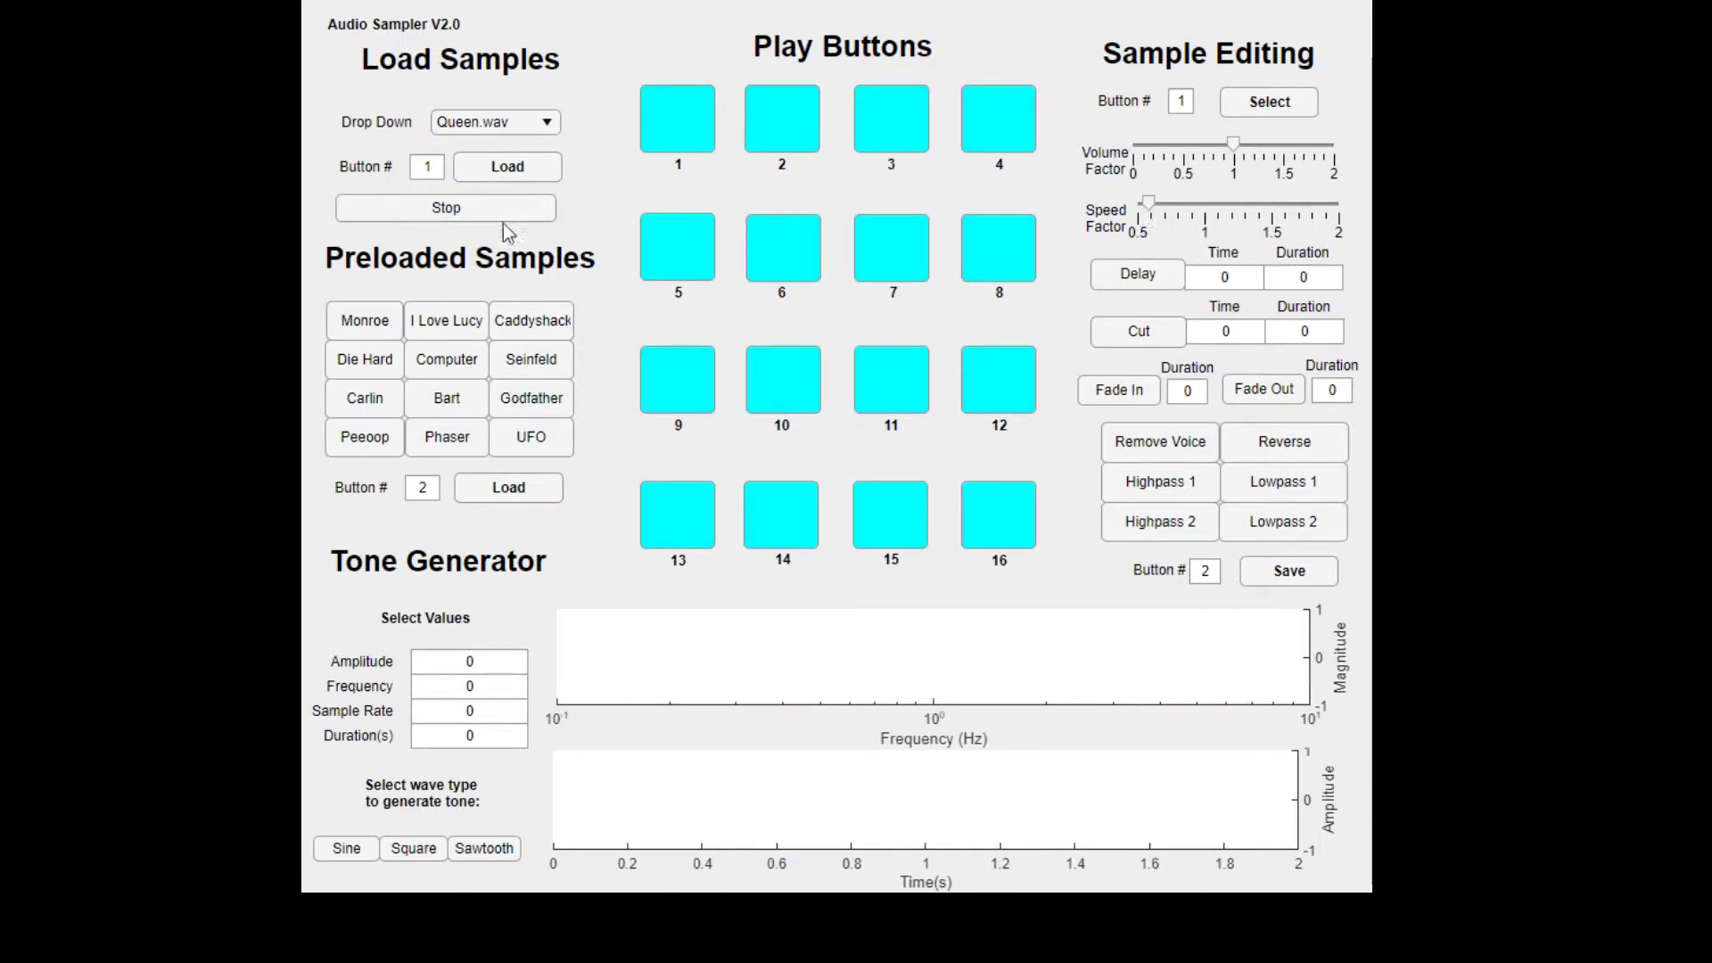
left_click(1290, 573)
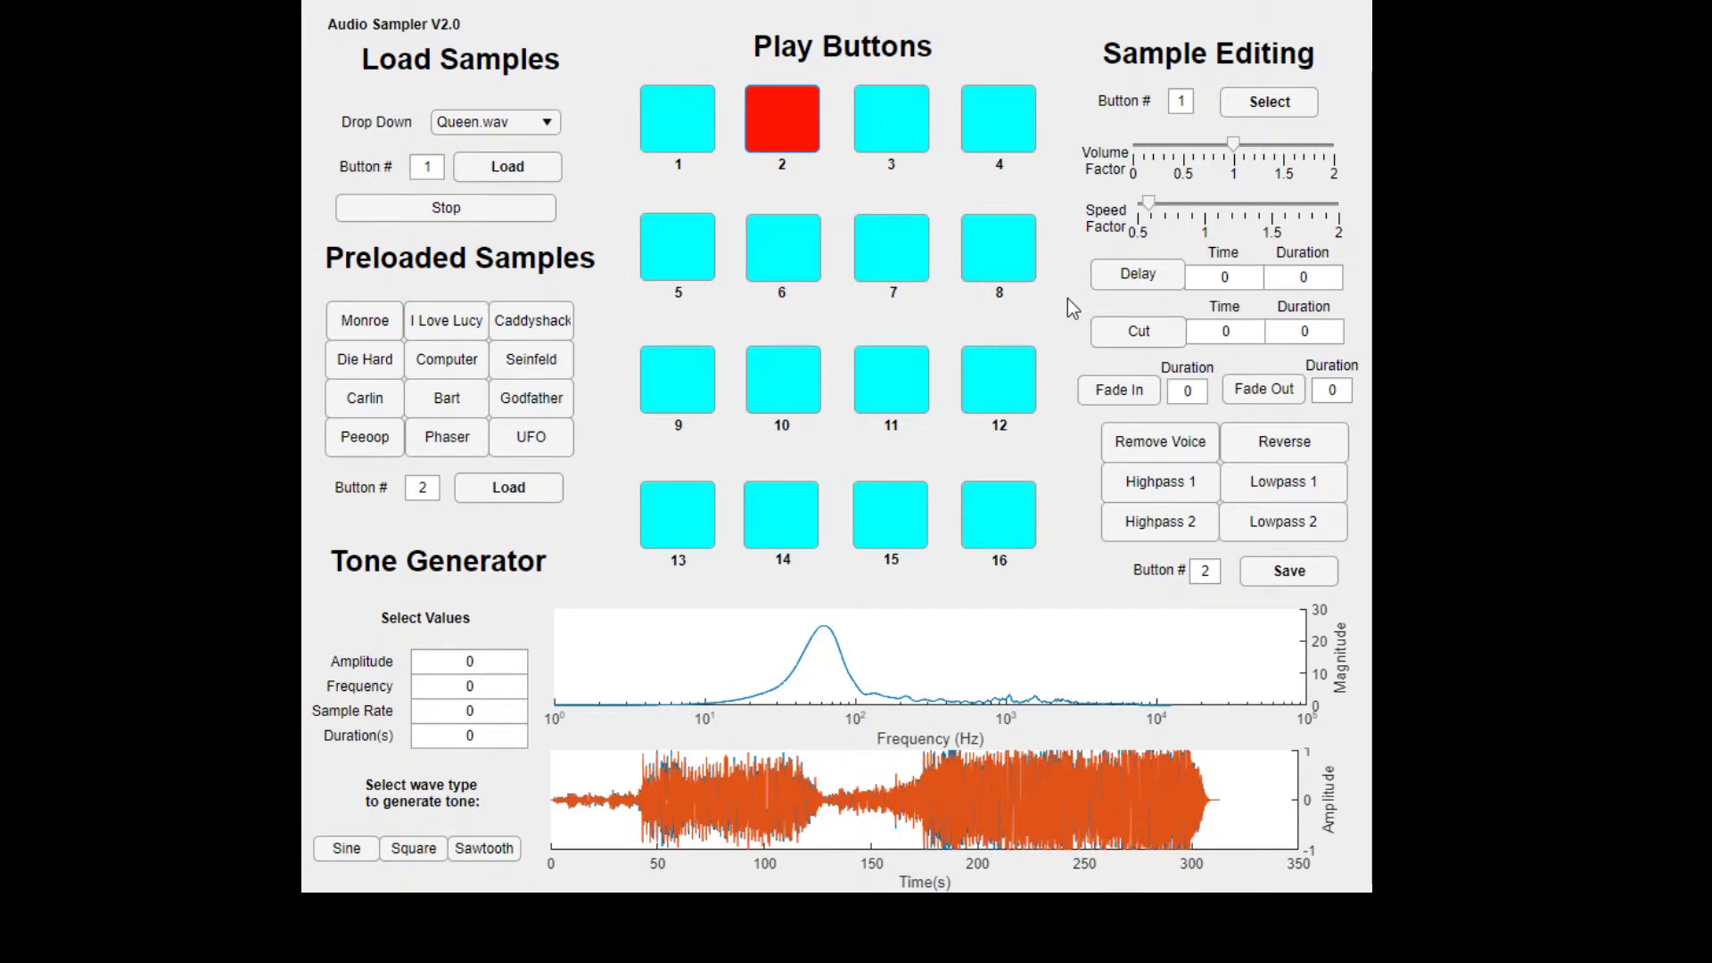
left_click(480, 213)
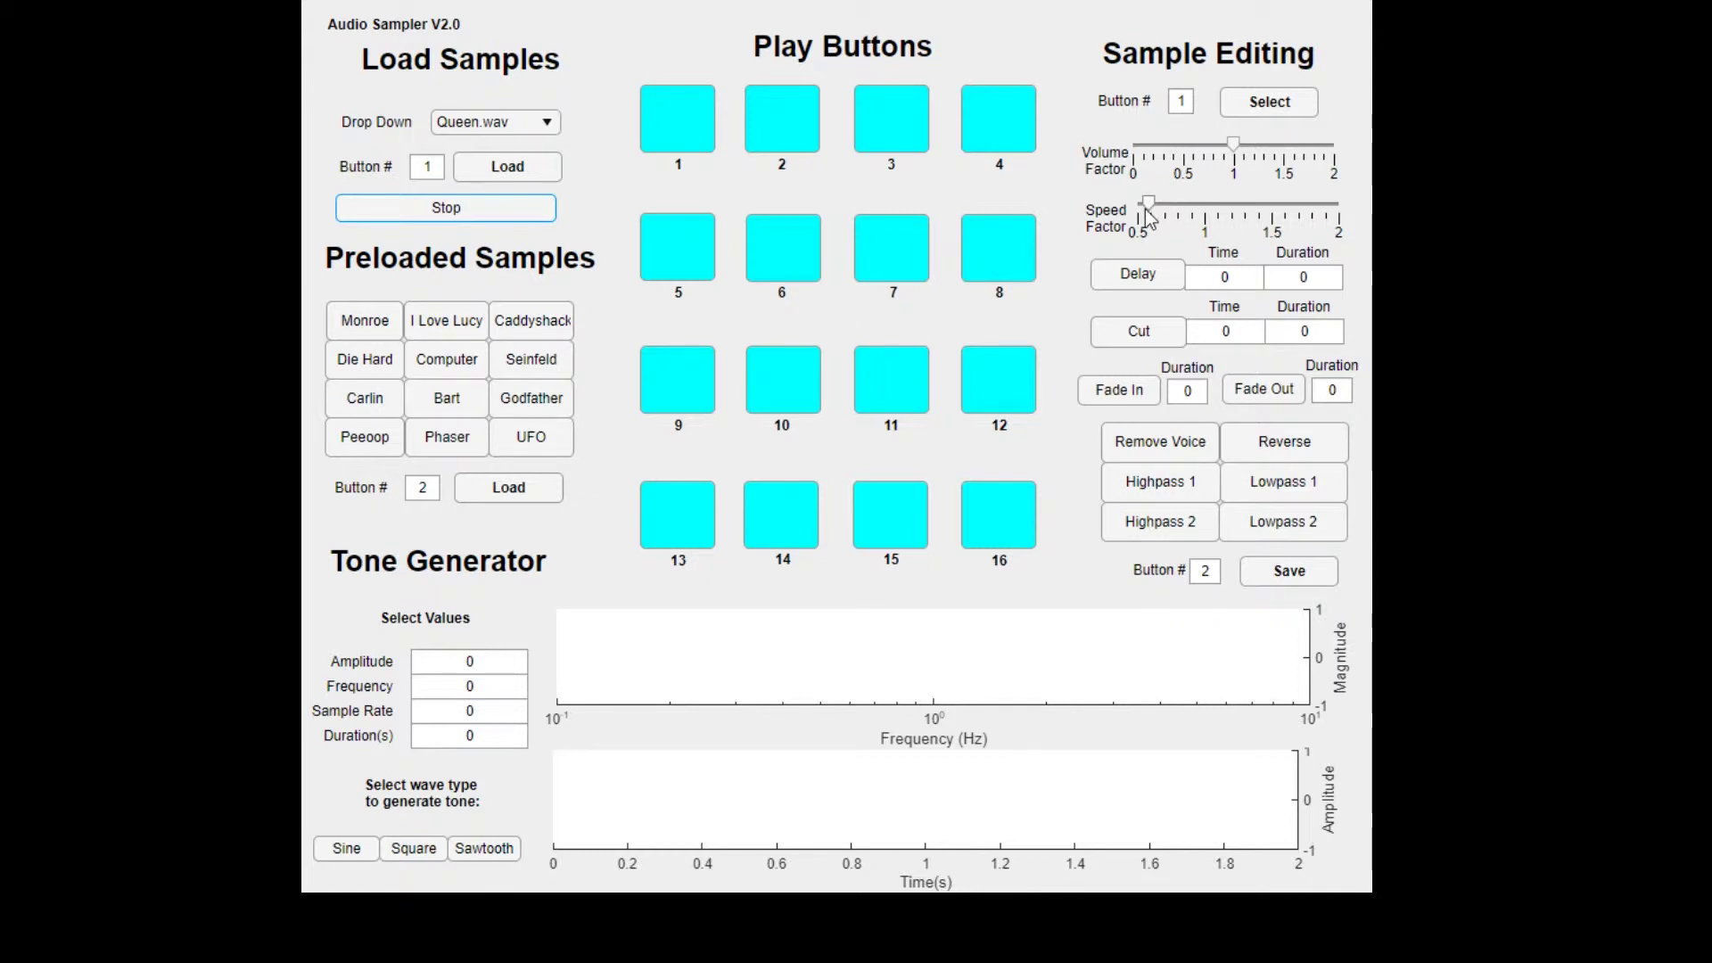
Reset speed factor to 1 and set delay start time 3 with duration 5
left_click_drag(1149, 205, 1208, 221)
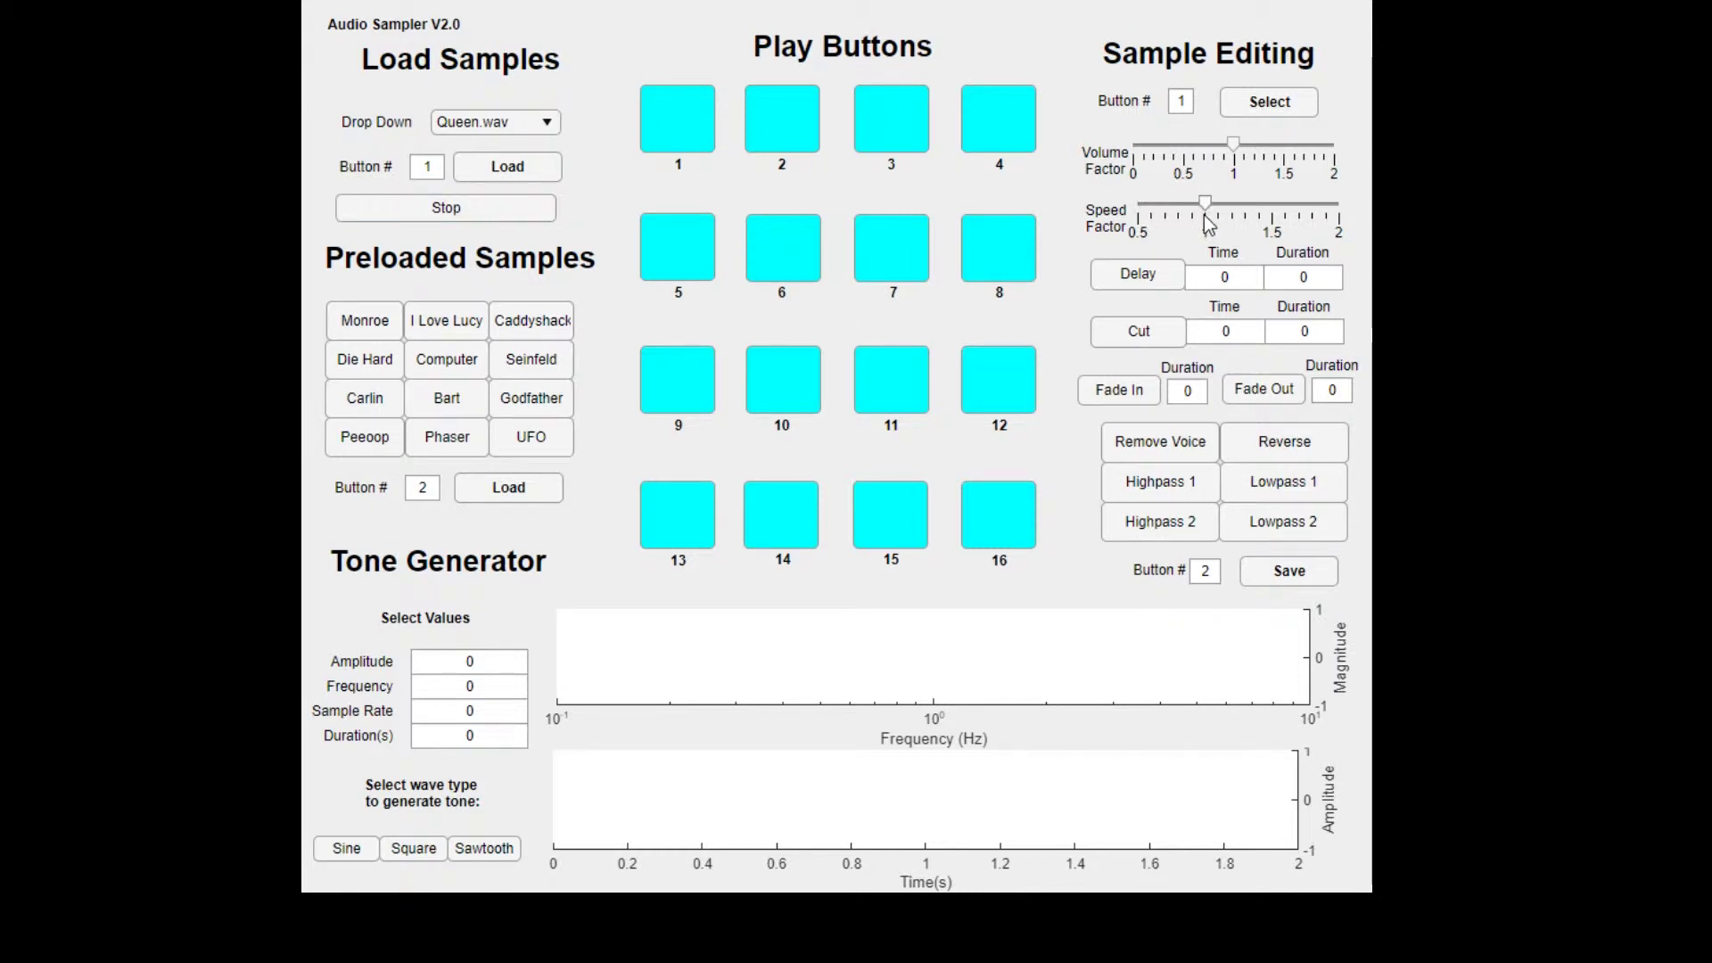
double_click(1224, 277)
double_click(1301, 277)
double_click(1243, 278)
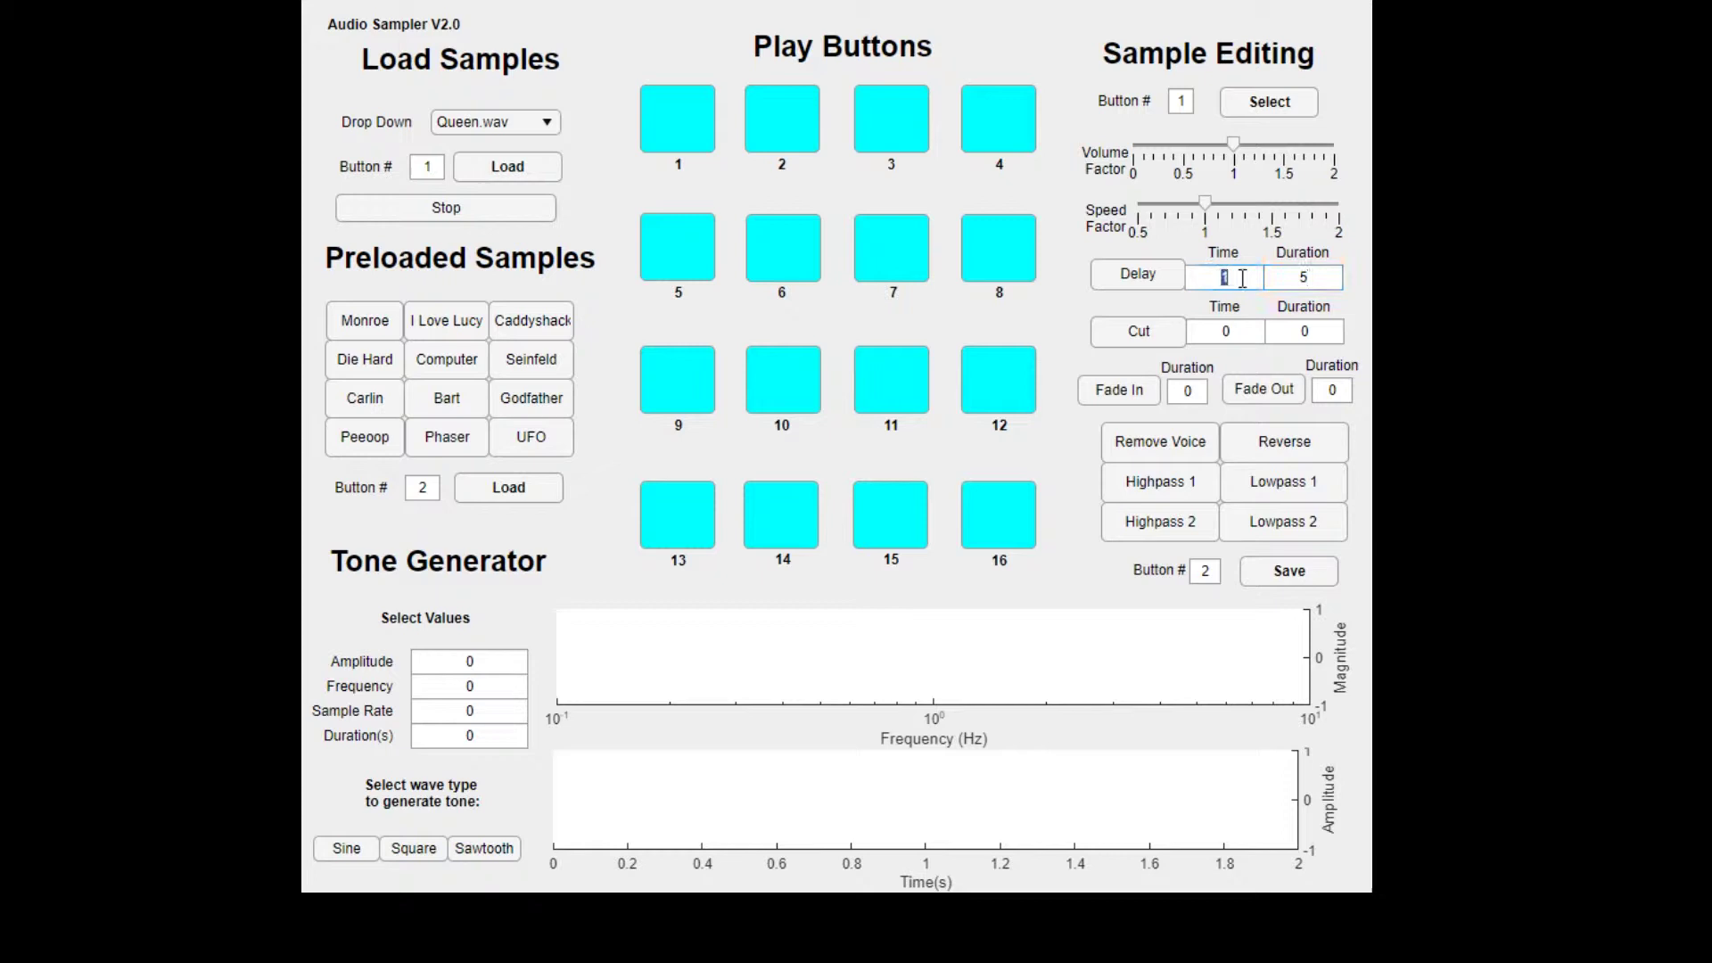
type("3")
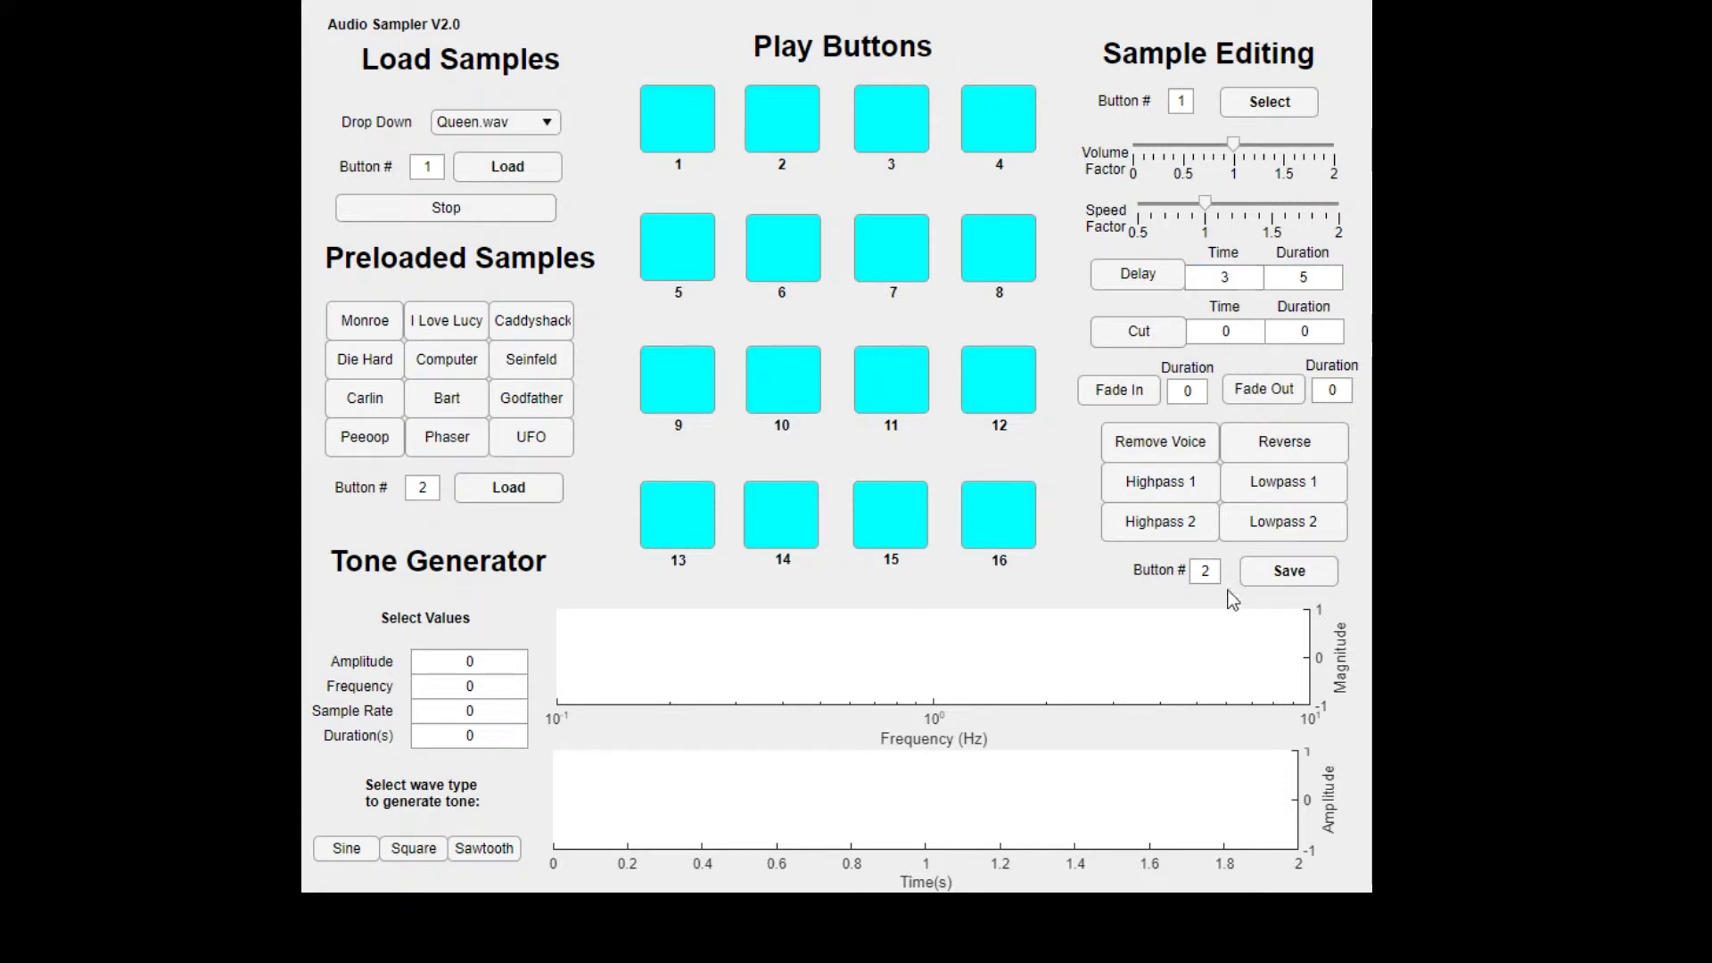
Apply the delay, save the delayed sample to button 2, and play it
left_click(788, 131)
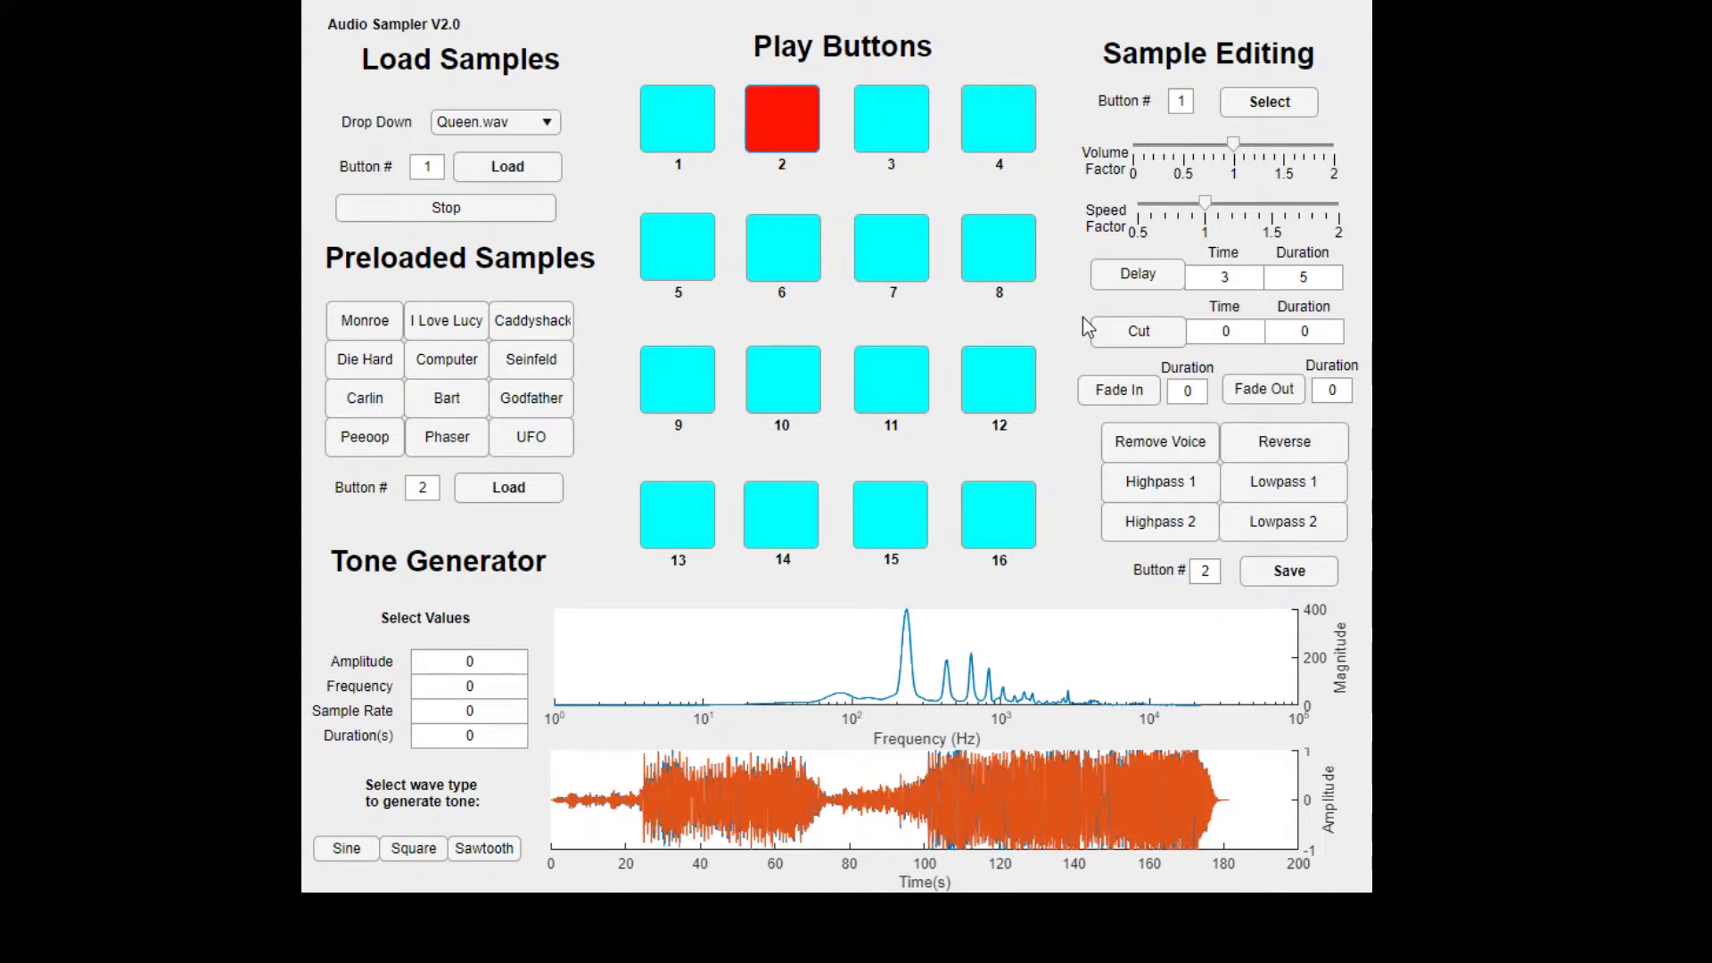
left_click(458, 217)
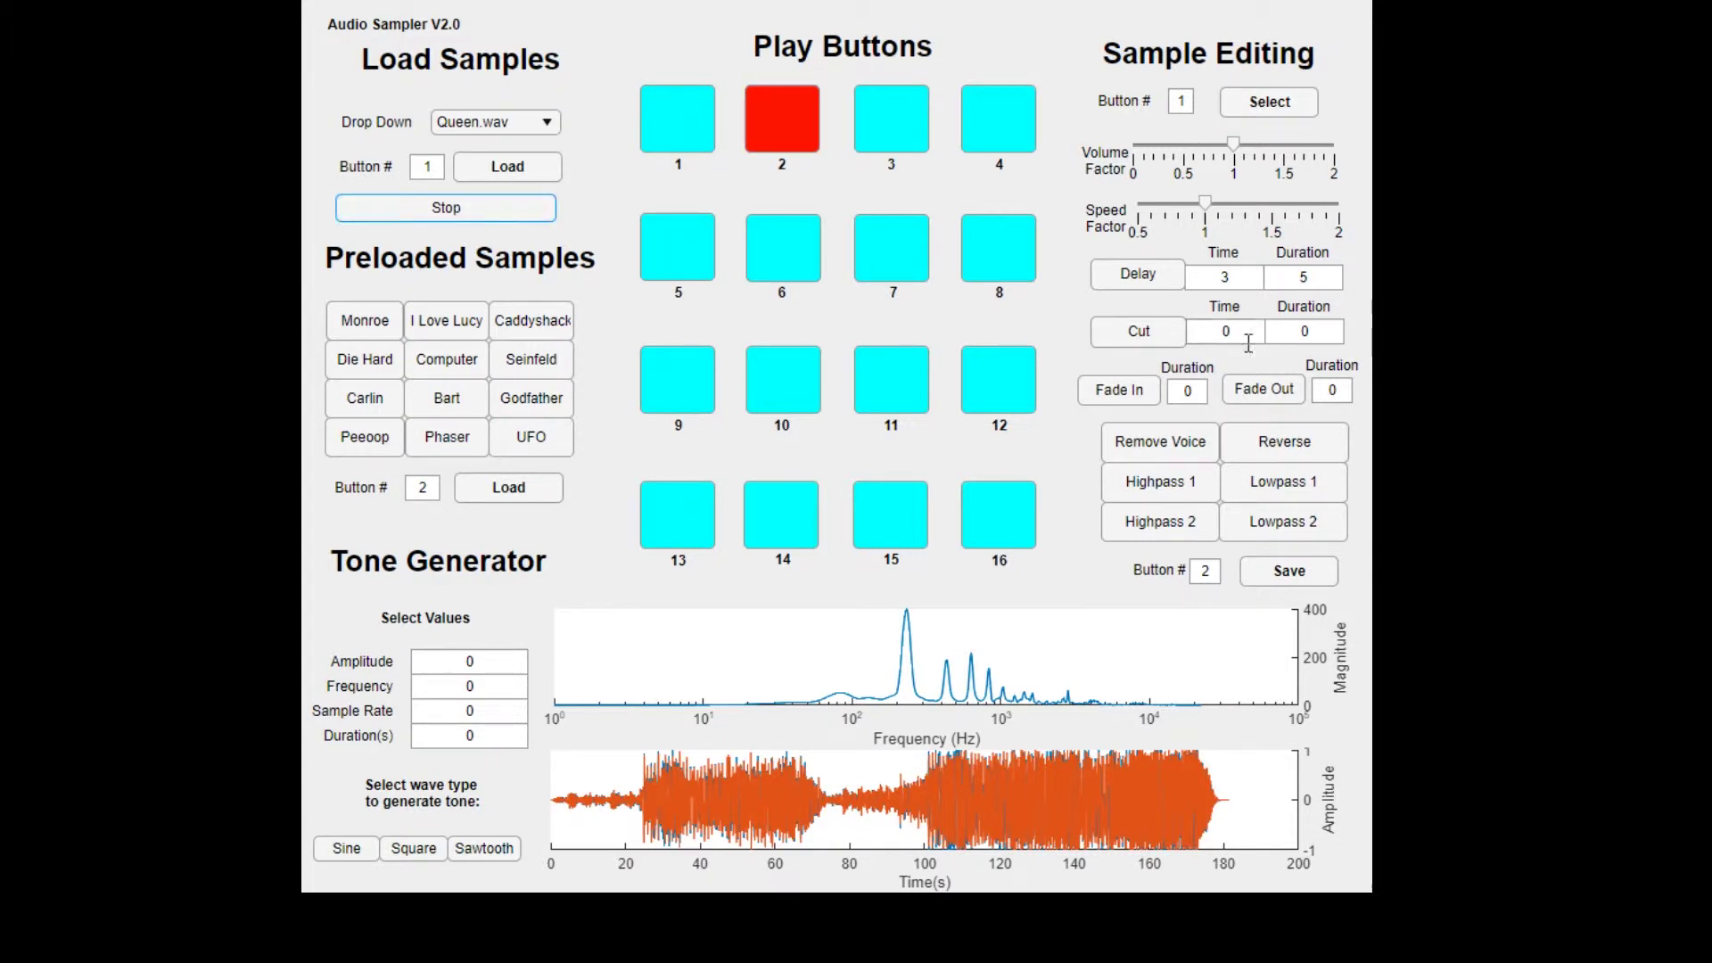
left_click(1127, 280)
left_click(1254, 584)
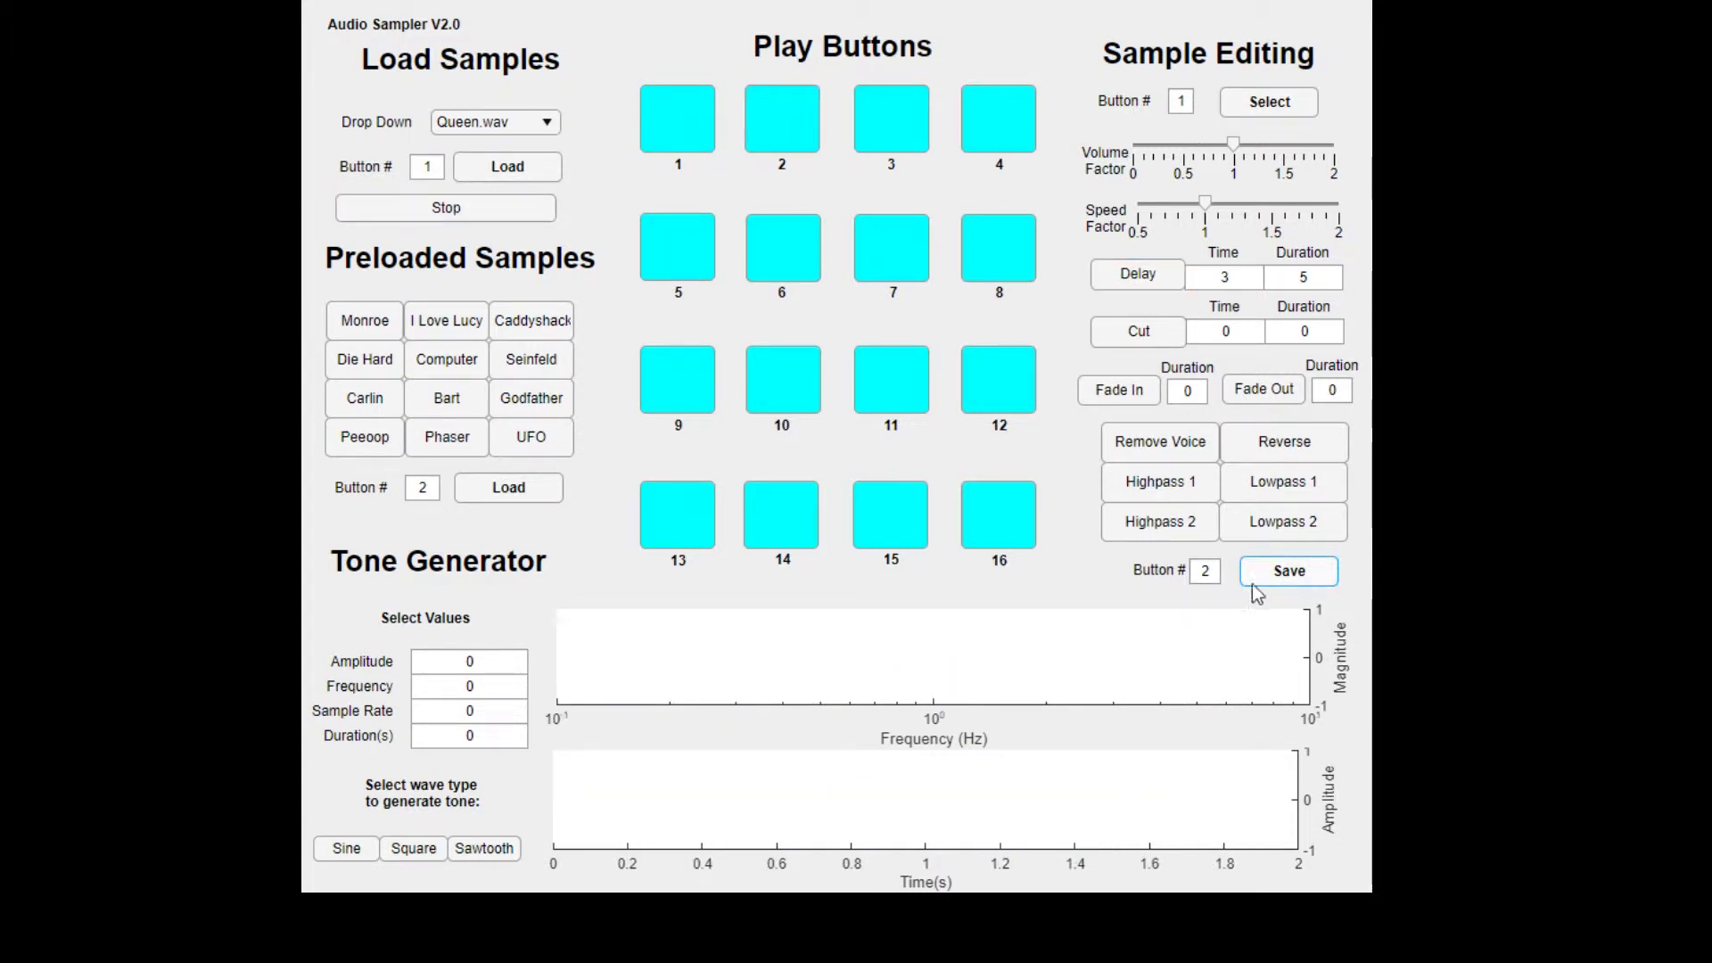
left_click(775, 114)
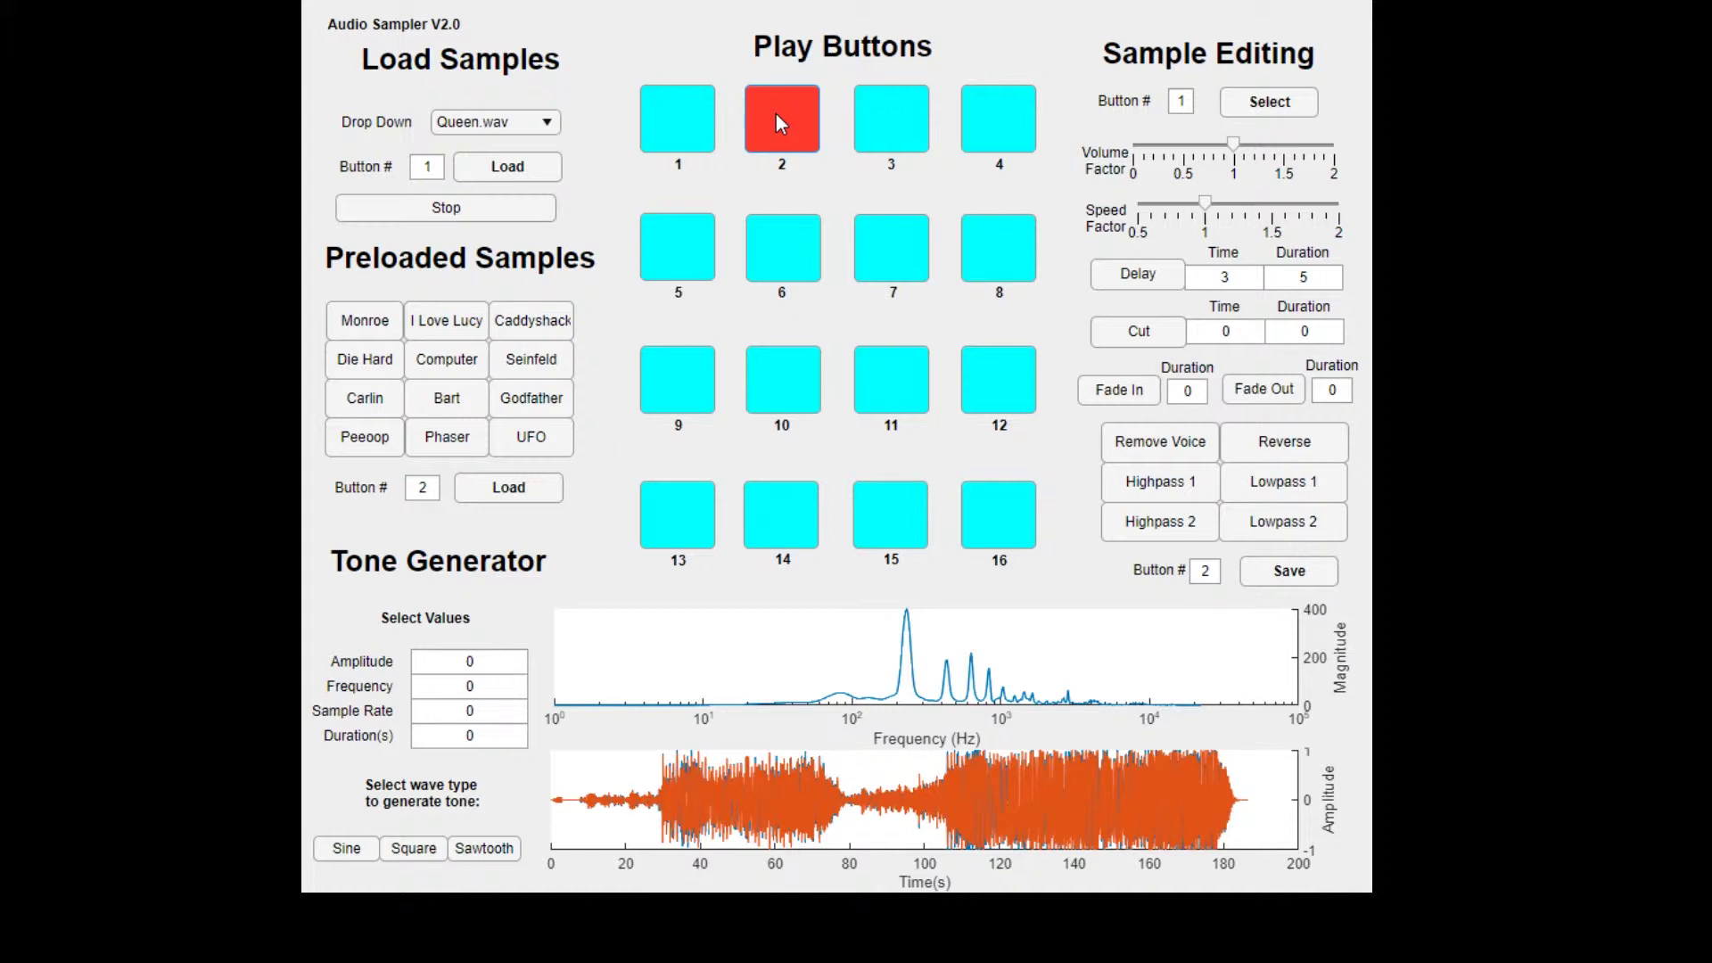
Set cut time 3 and duration 5, save to button 2, play it, then stop
left_click(458, 212)
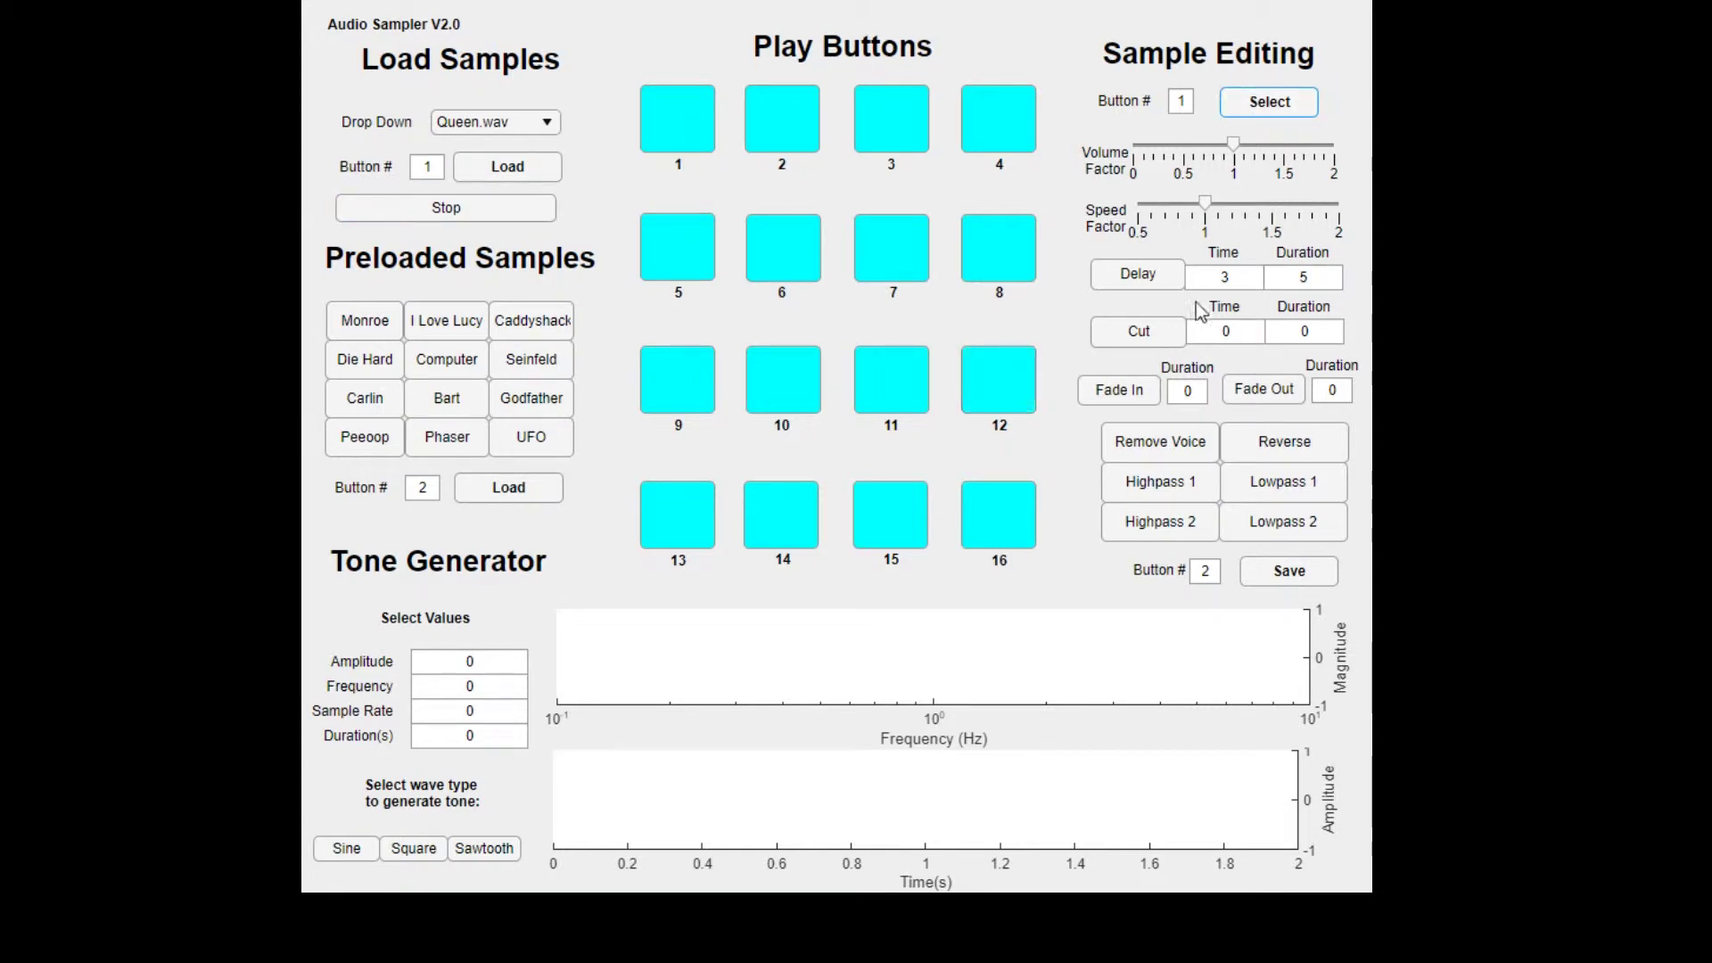
left_click(1226, 331)
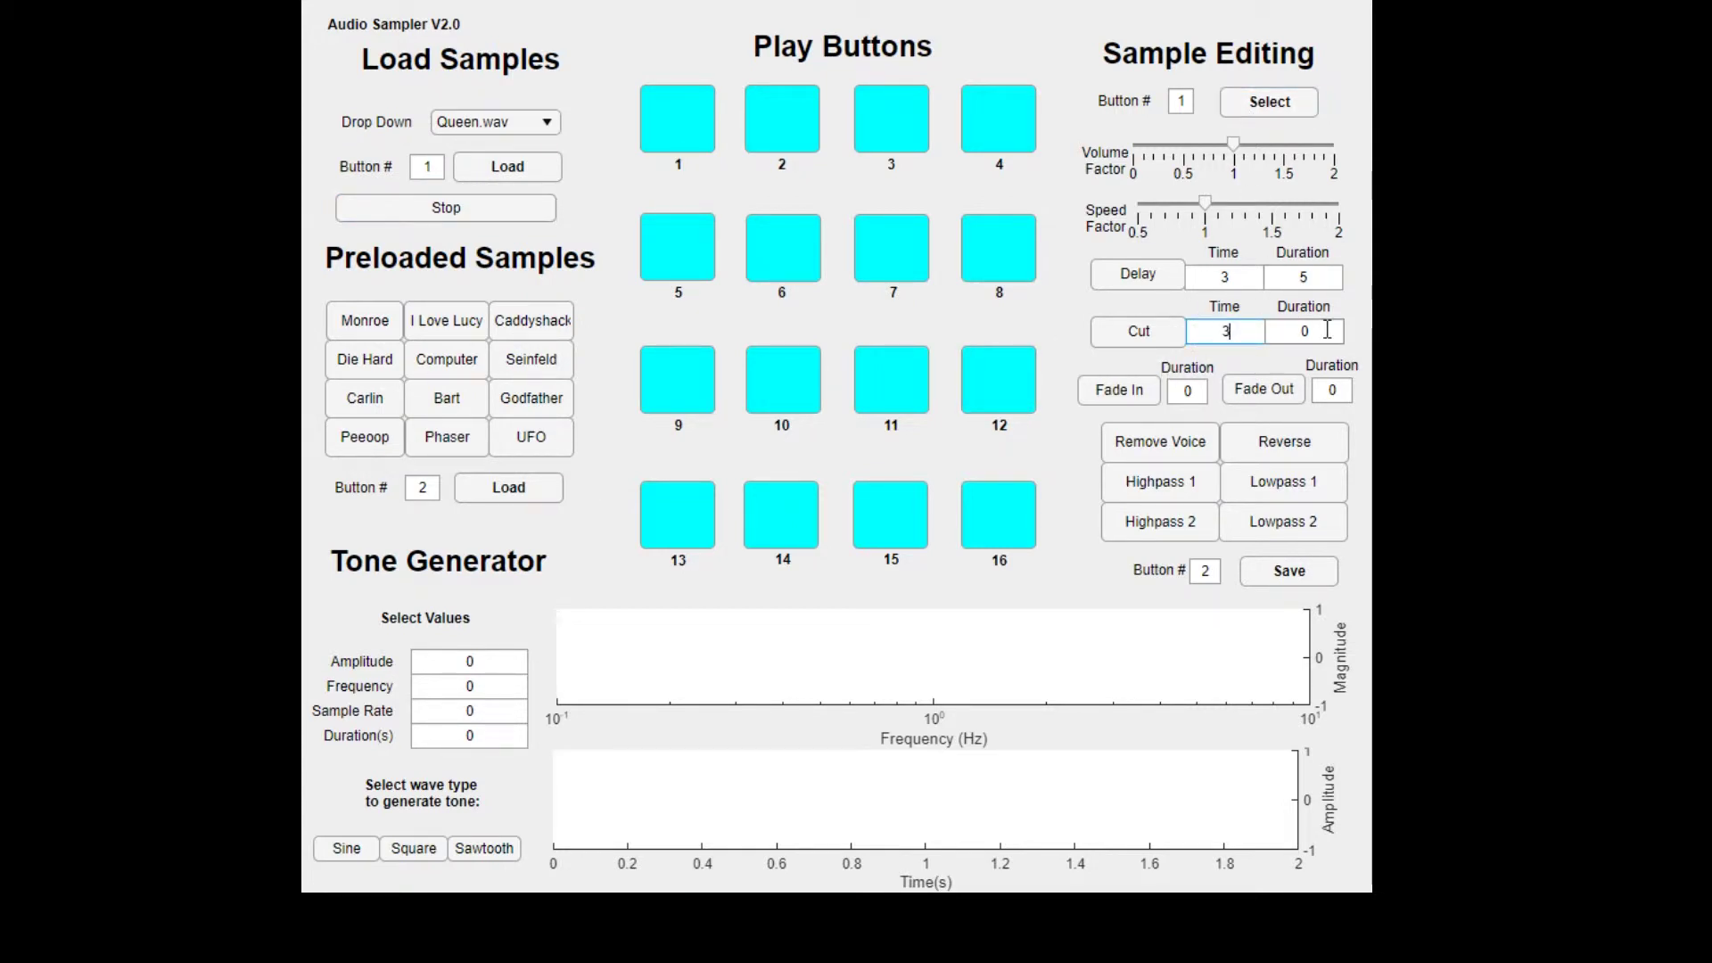
type("3")
left_click(1293, 332)
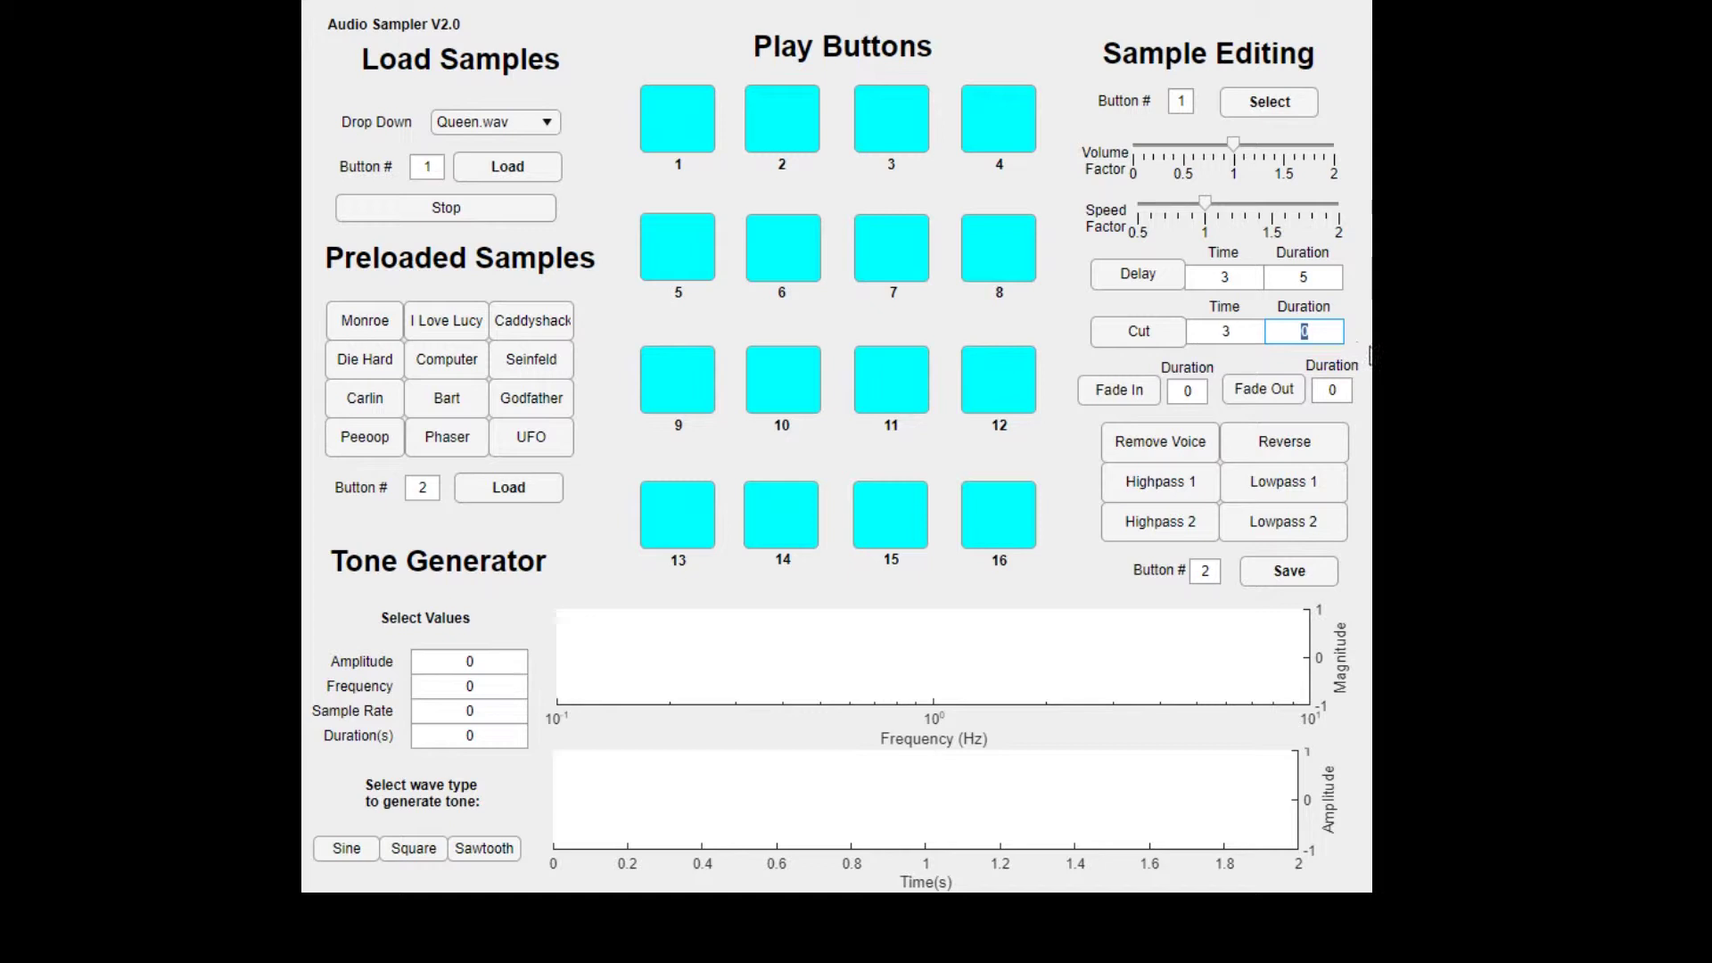
type("5")
left_click(1293, 570)
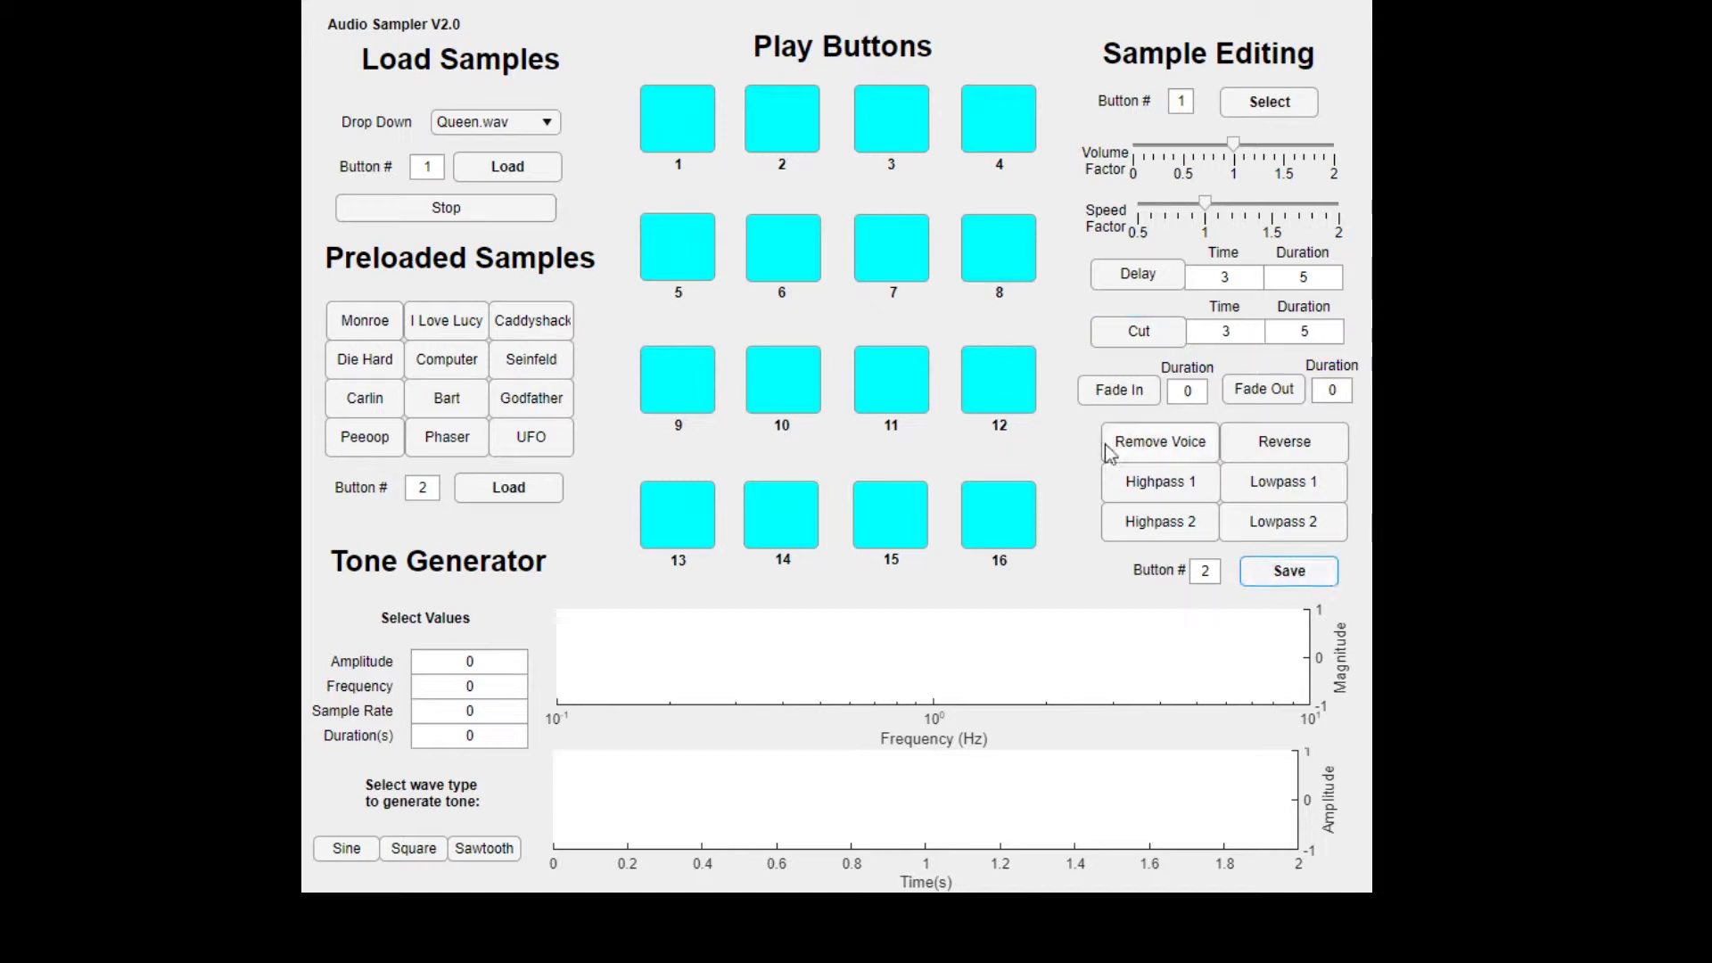
left_click(784, 134)
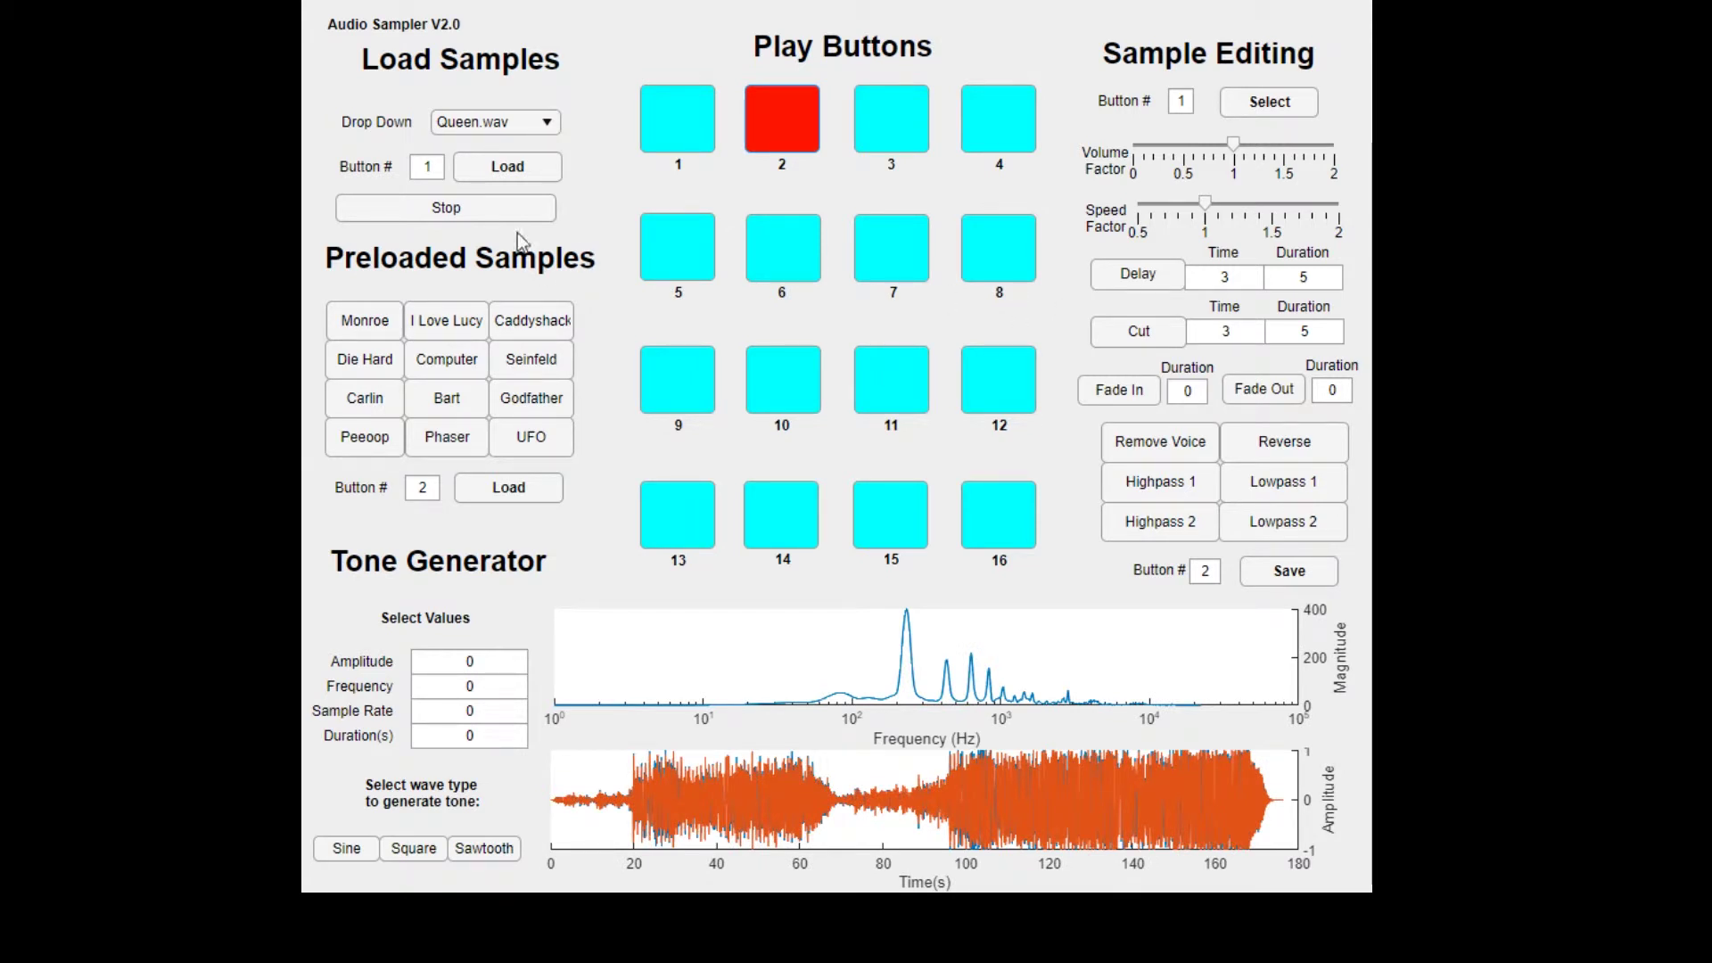
left_click(516, 203)
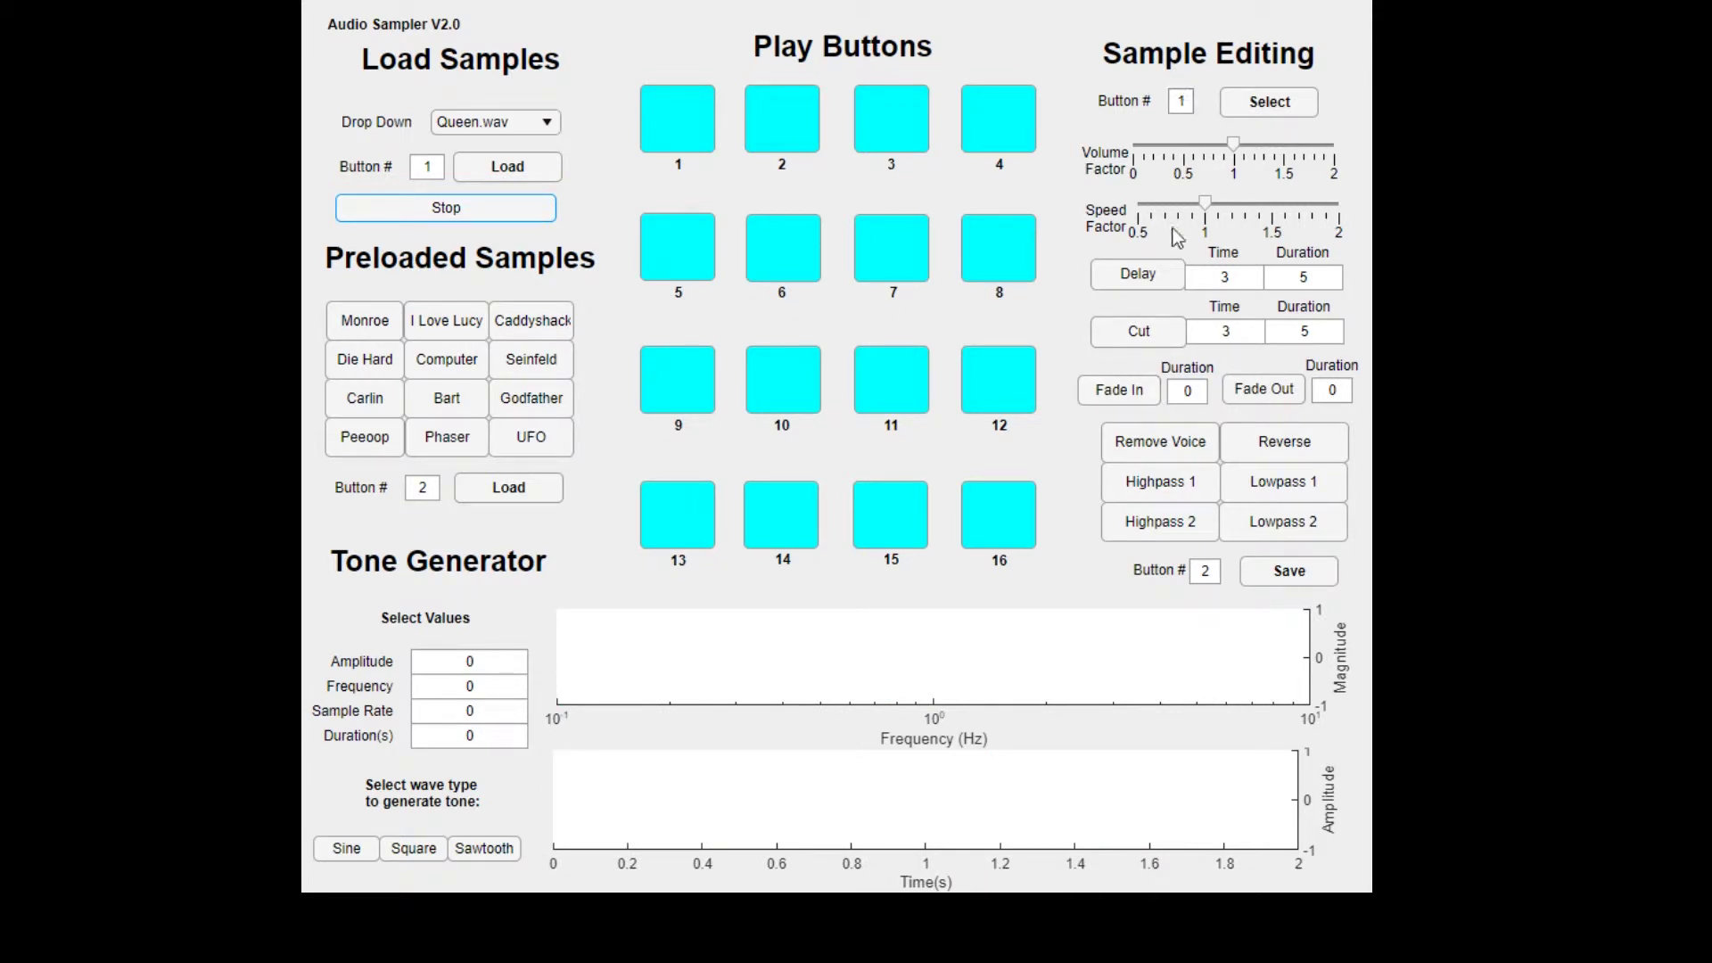
Pick button 1's sample for editing with a fade-in duration of 5
left_click(1268, 101)
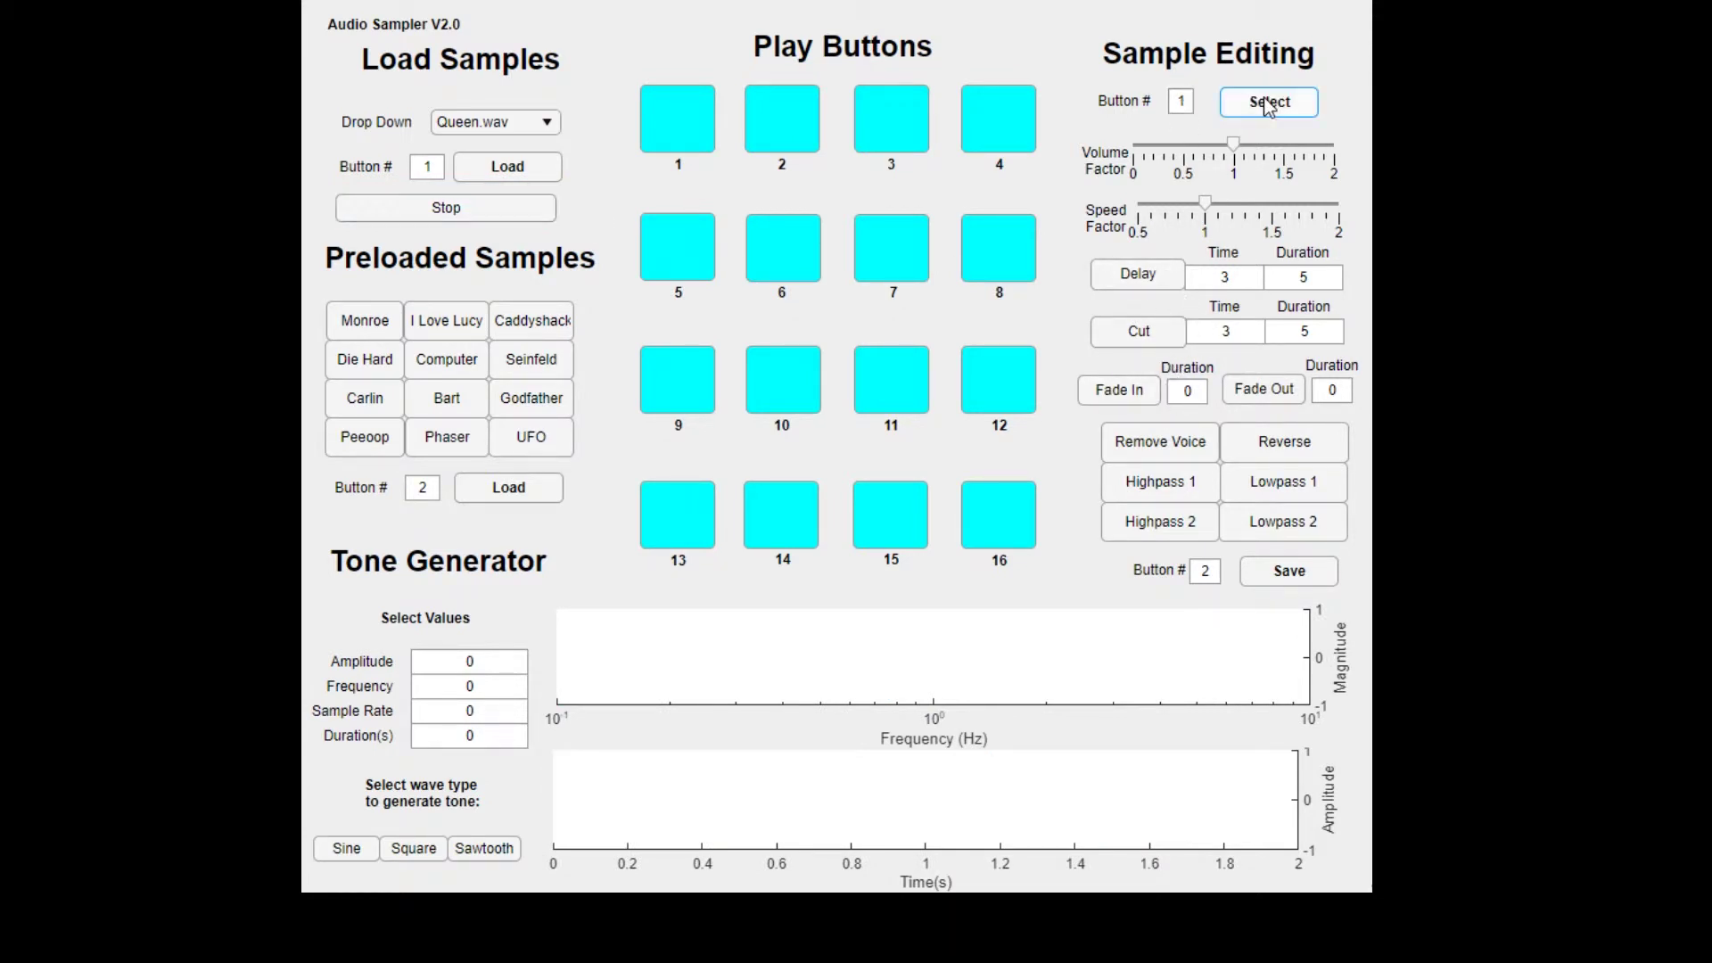
left_click(1187, 391)
left_click(1210, 375)
Load guitar.wav onto button 1 and play it
left_click(481, 123)
scroll(535, 383, "down", 3)
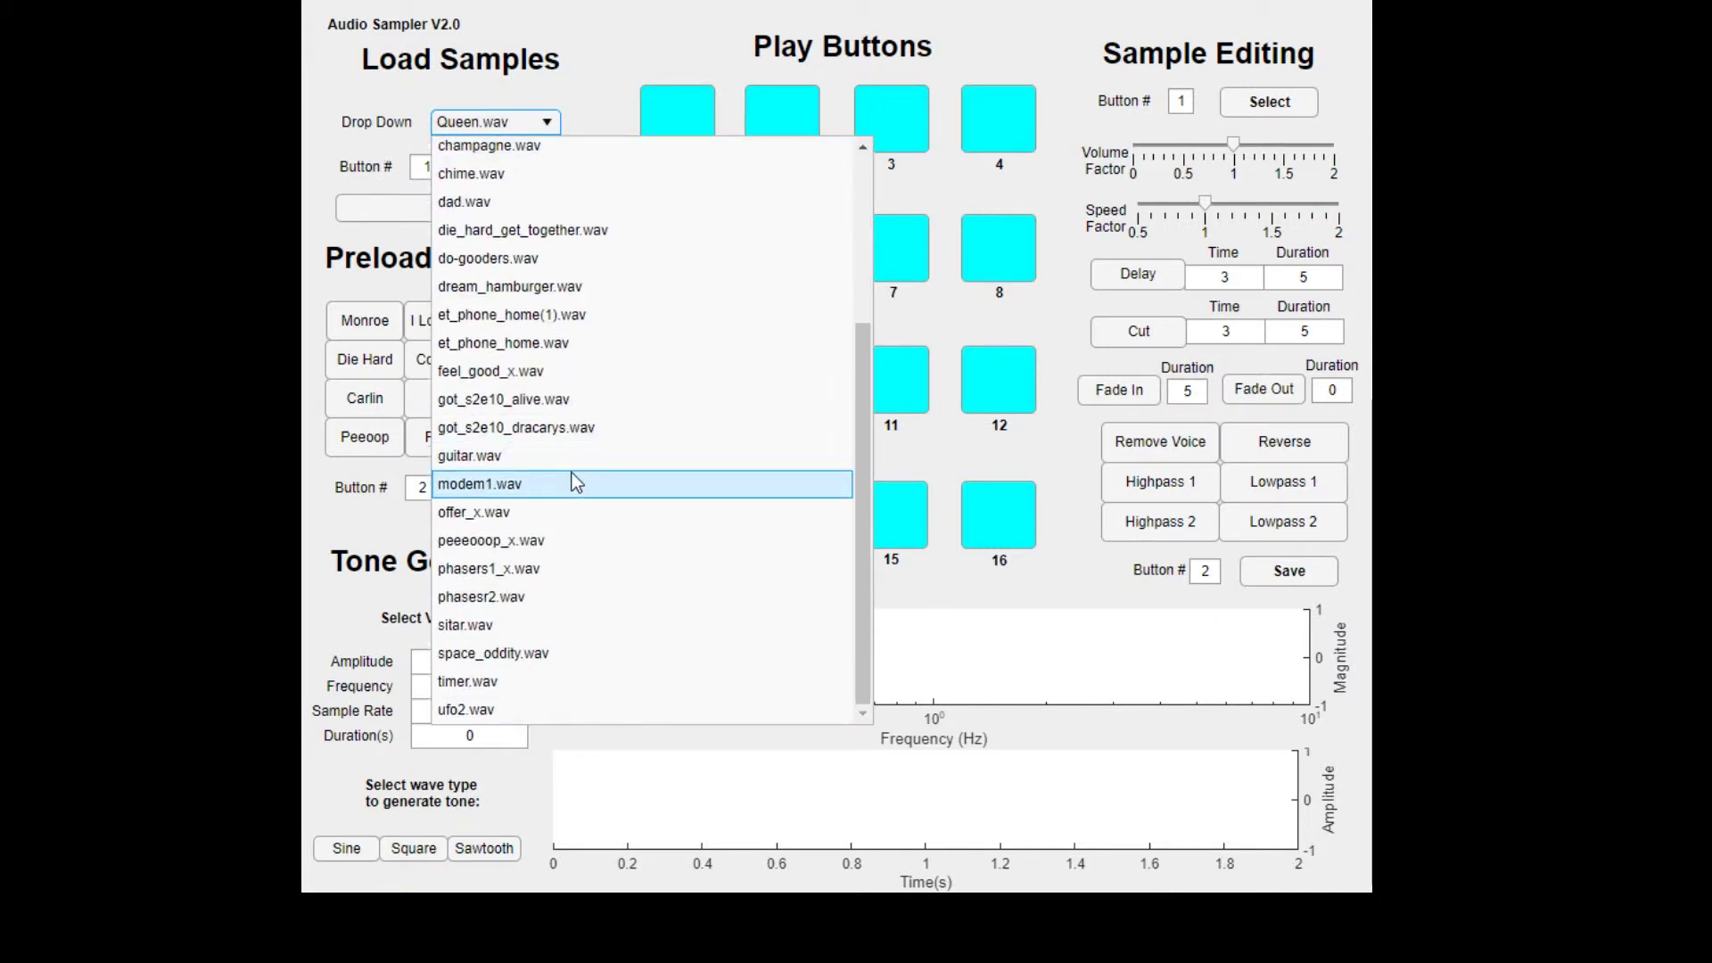
left_click(520, 451)
key("Tab")
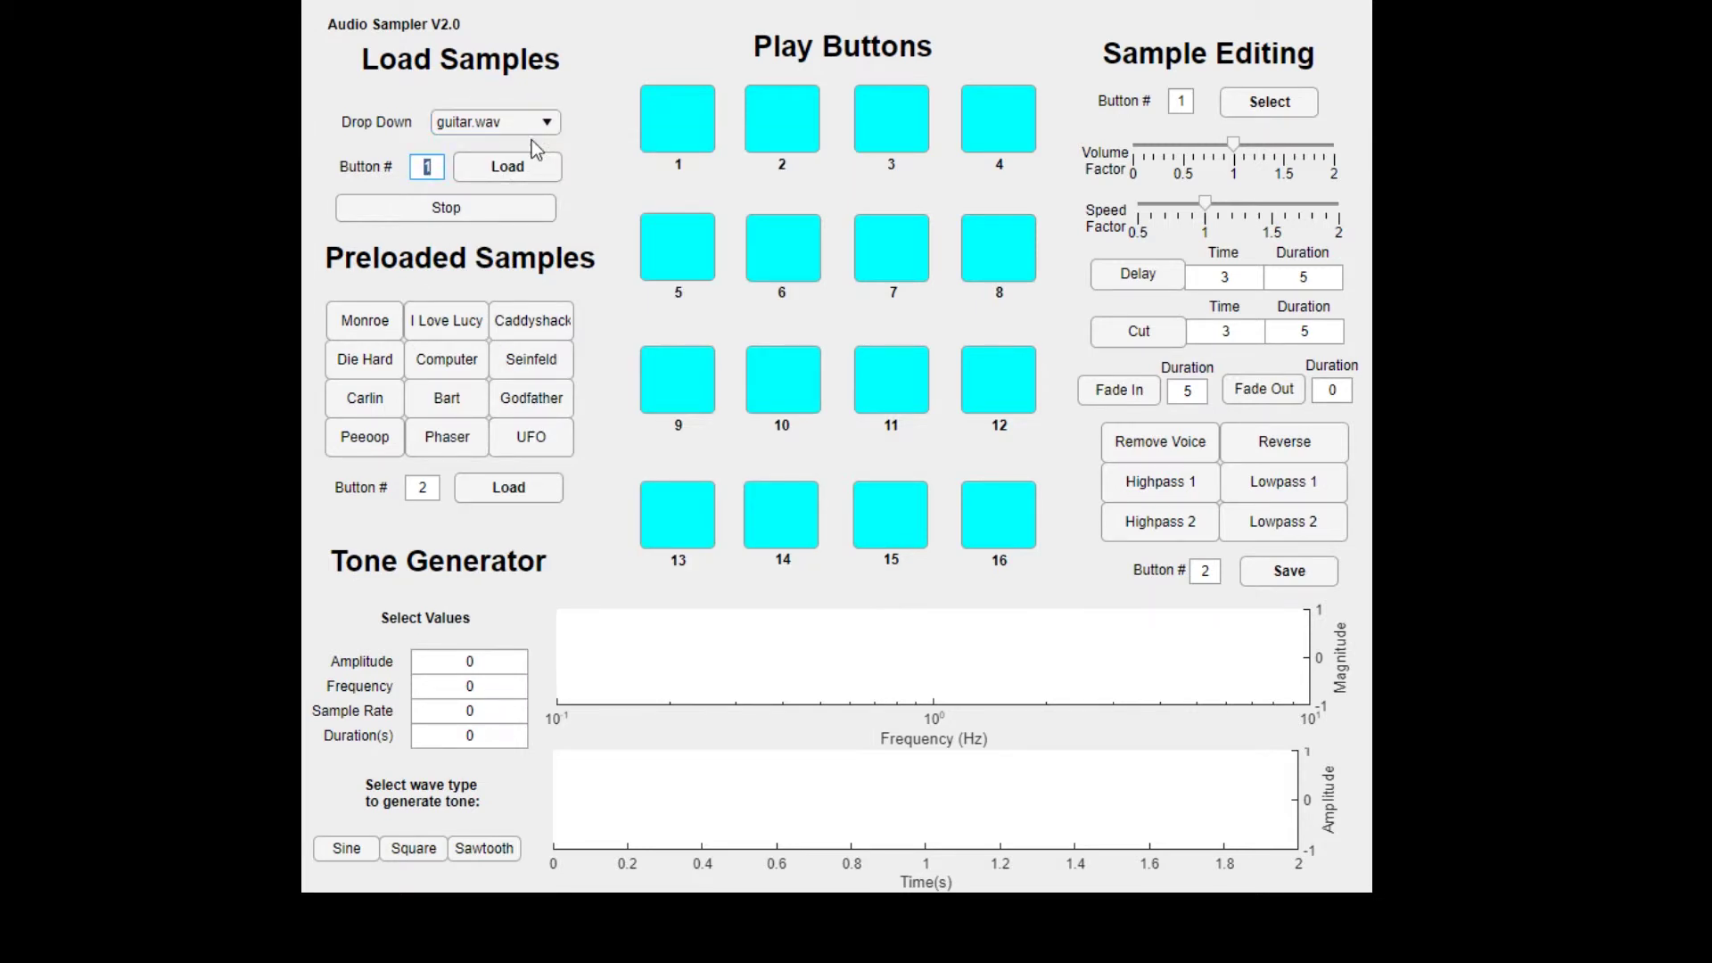
left_click(535, 166)
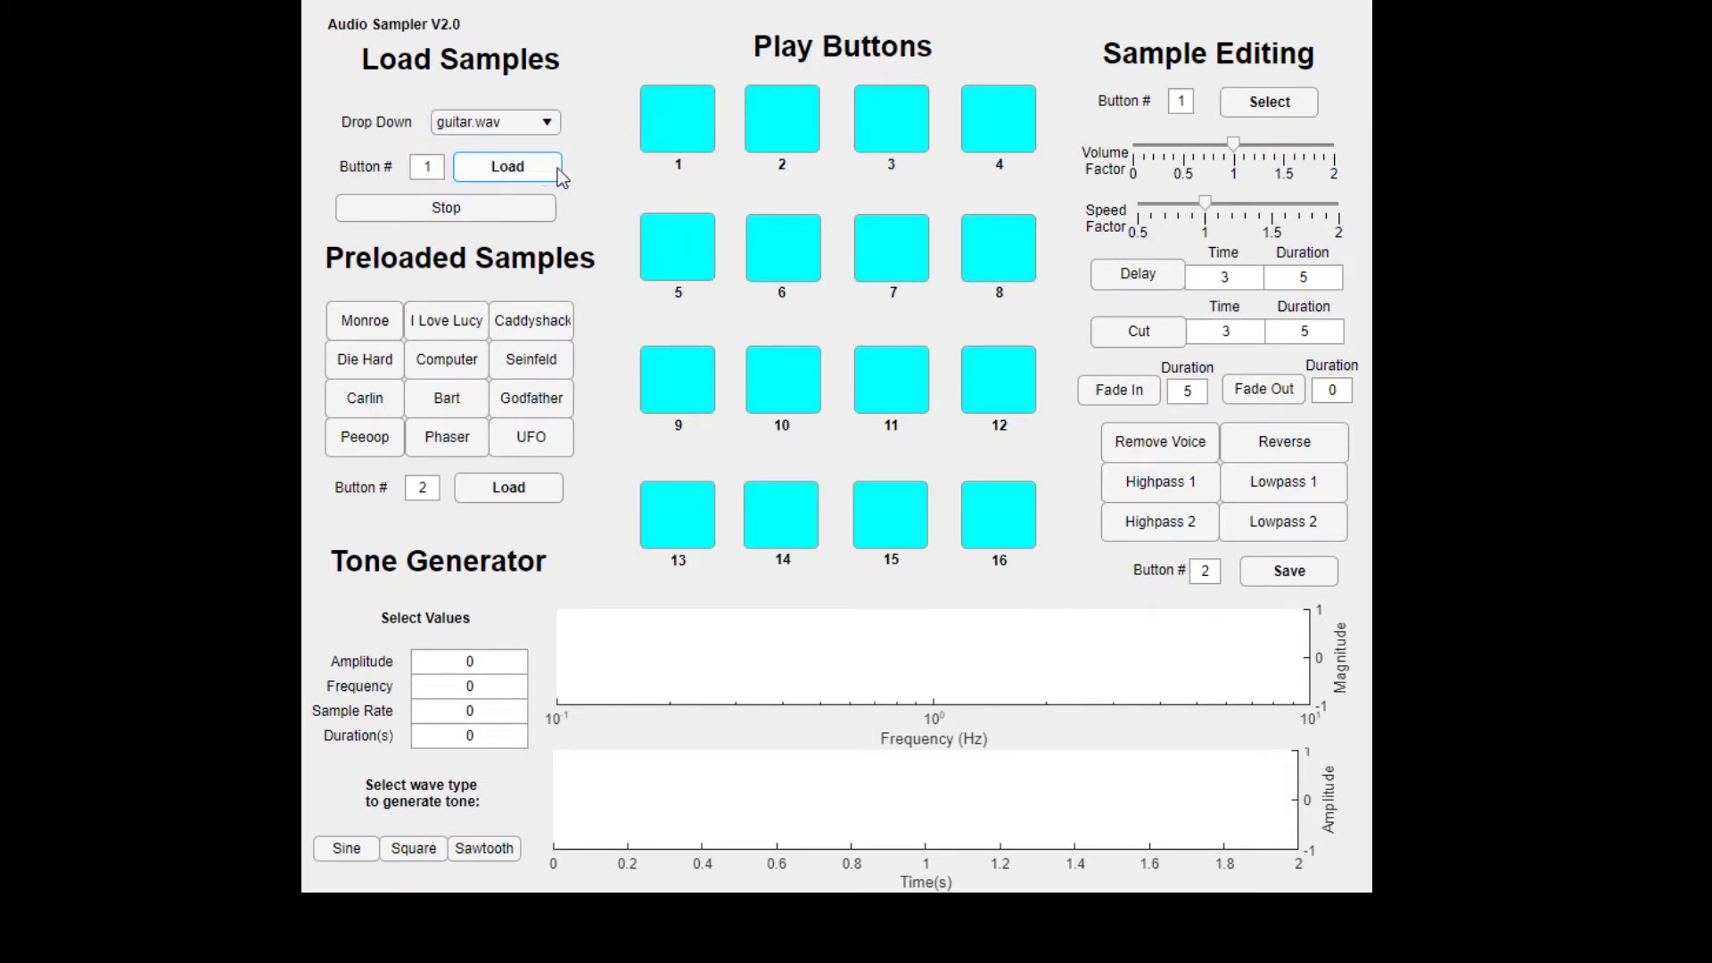
left_click(677, 121)
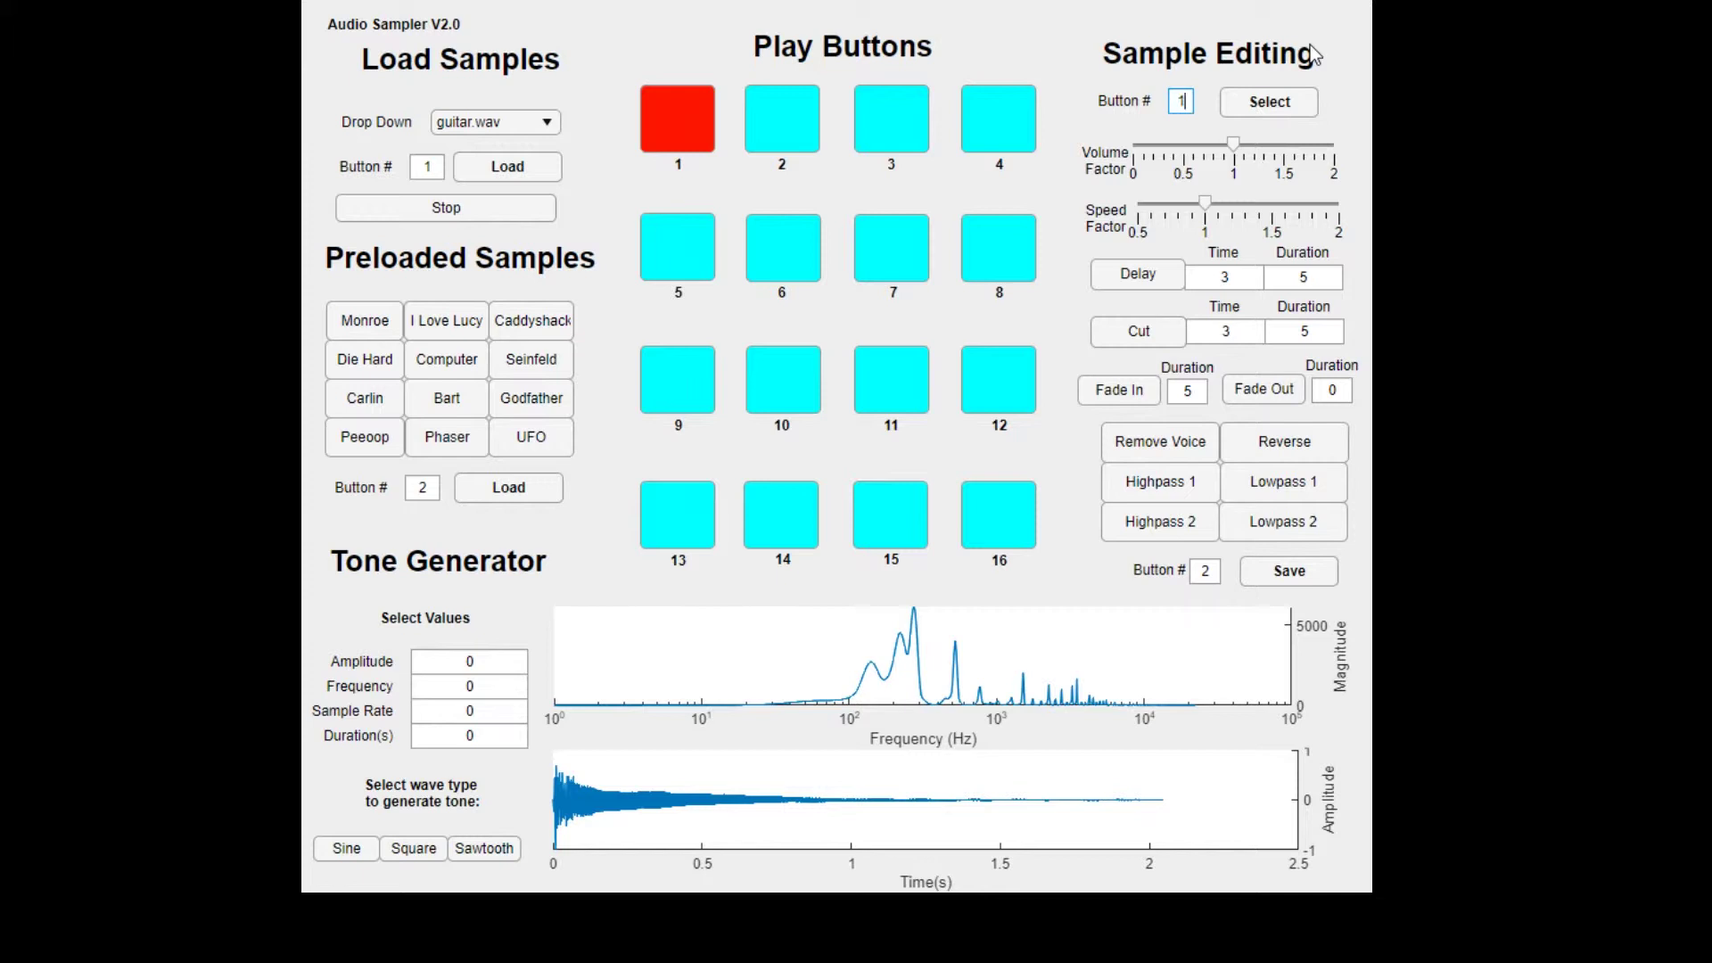
Apply a 2-second fade-in to button 1's guitar, save it to button 2, then play pads 1 and 2
left_click(1259, 103)
double_click(1186, 396)
type("2")
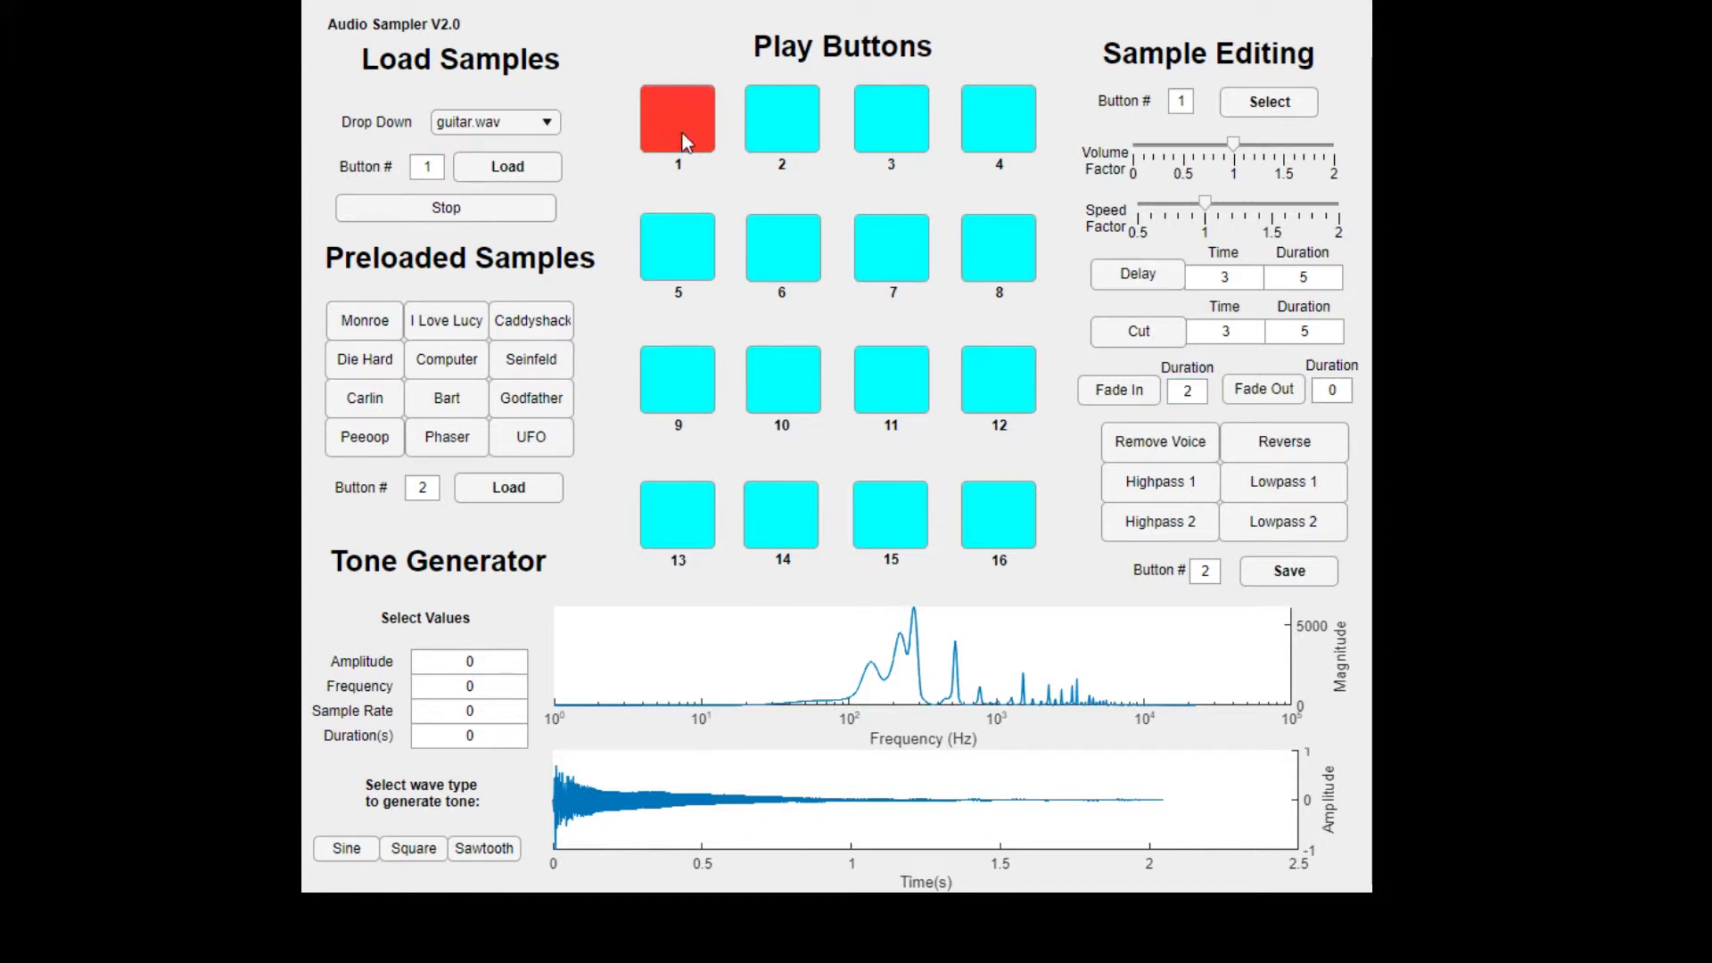
left_click(1138, 392)
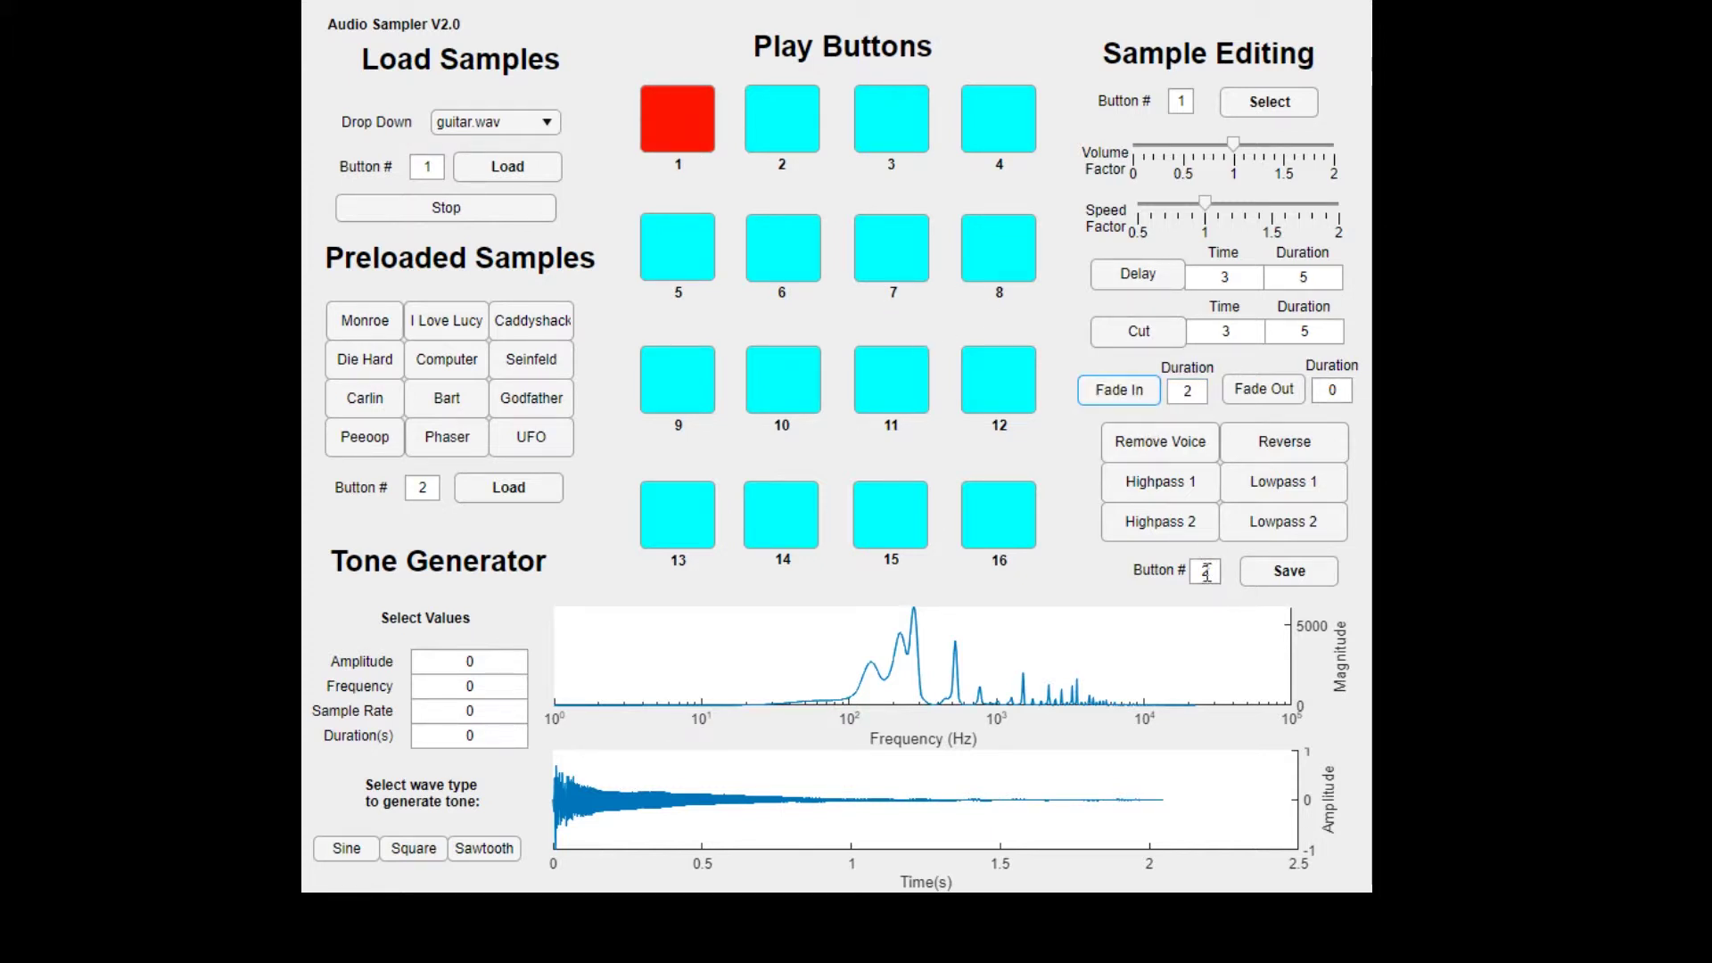
left_click(1266, 578)
left_click(781, 119)
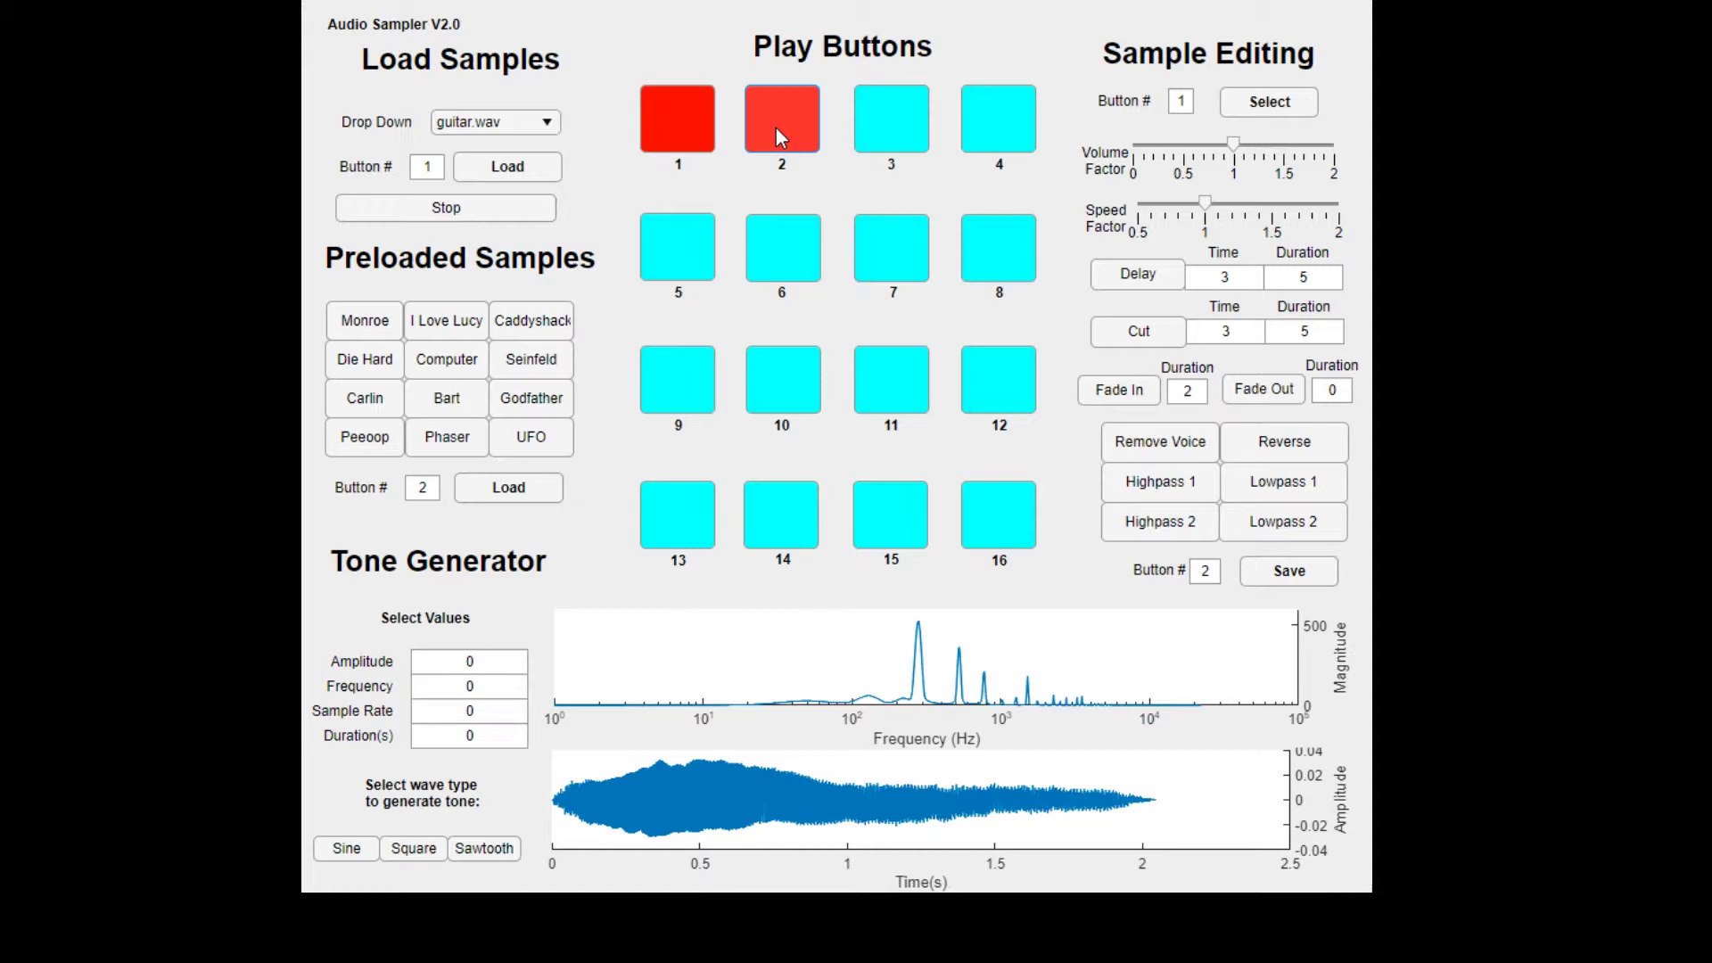
left_click(660, 116)
left_click(773, 125)
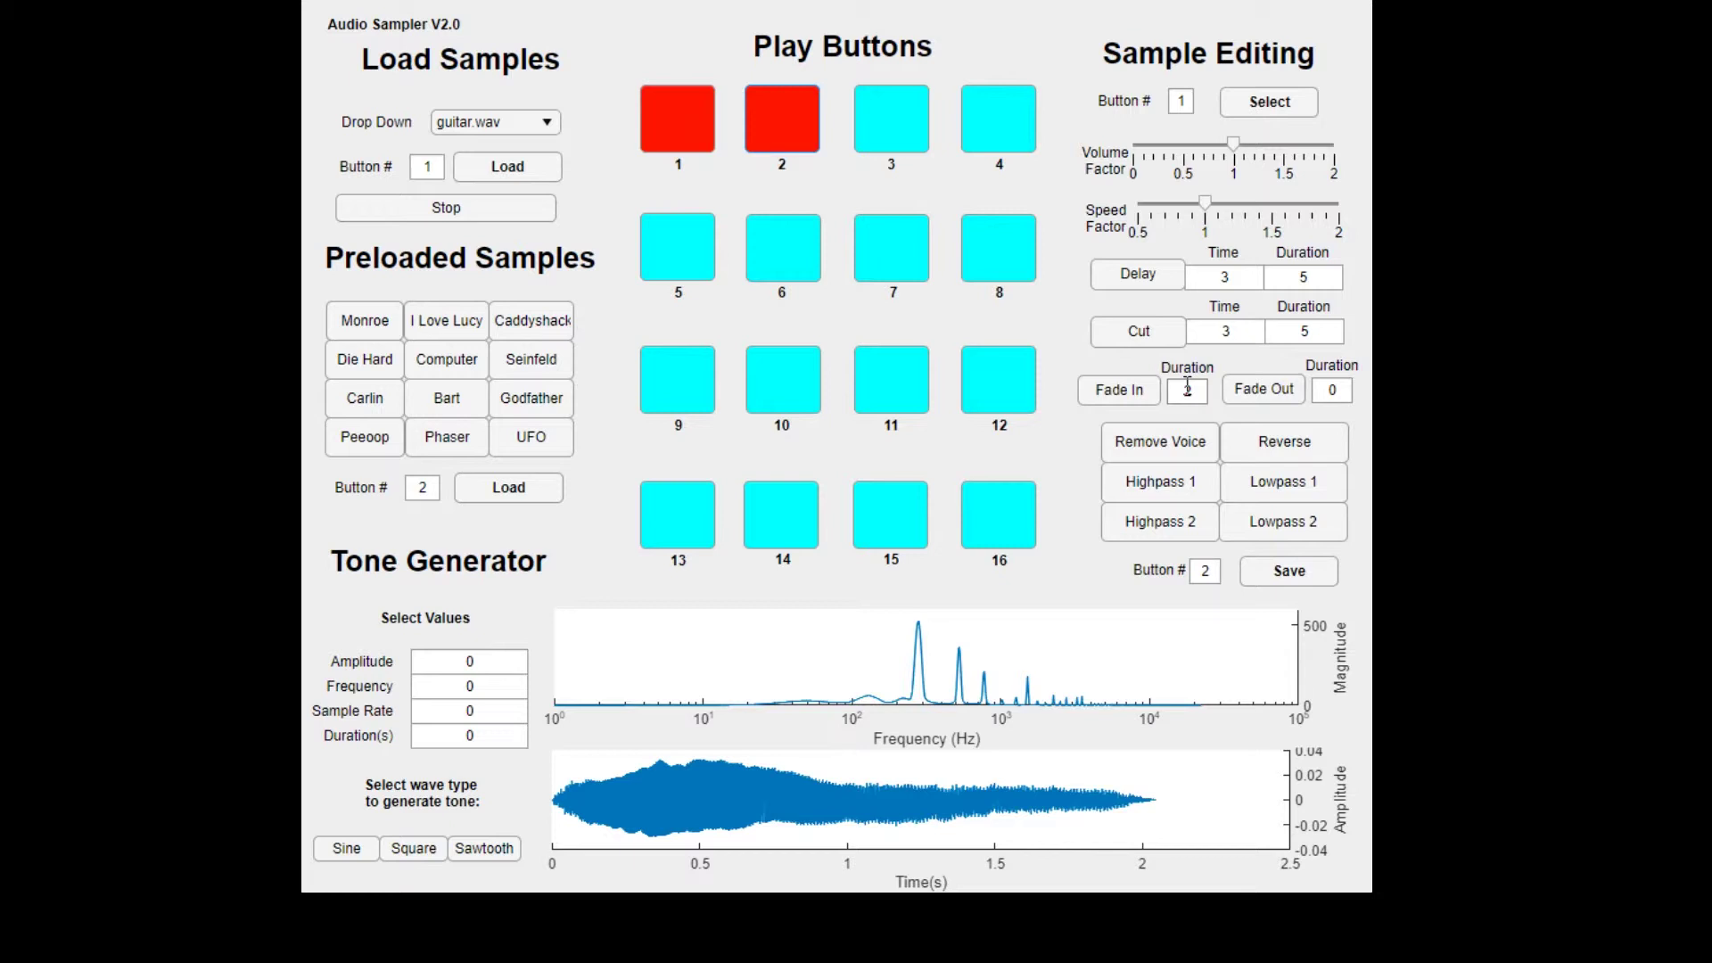
Set fade-out duration to 2, save button 1's guitar sample to button 2, and play it
double_click(1331, 389)
left_click(1254, 103)
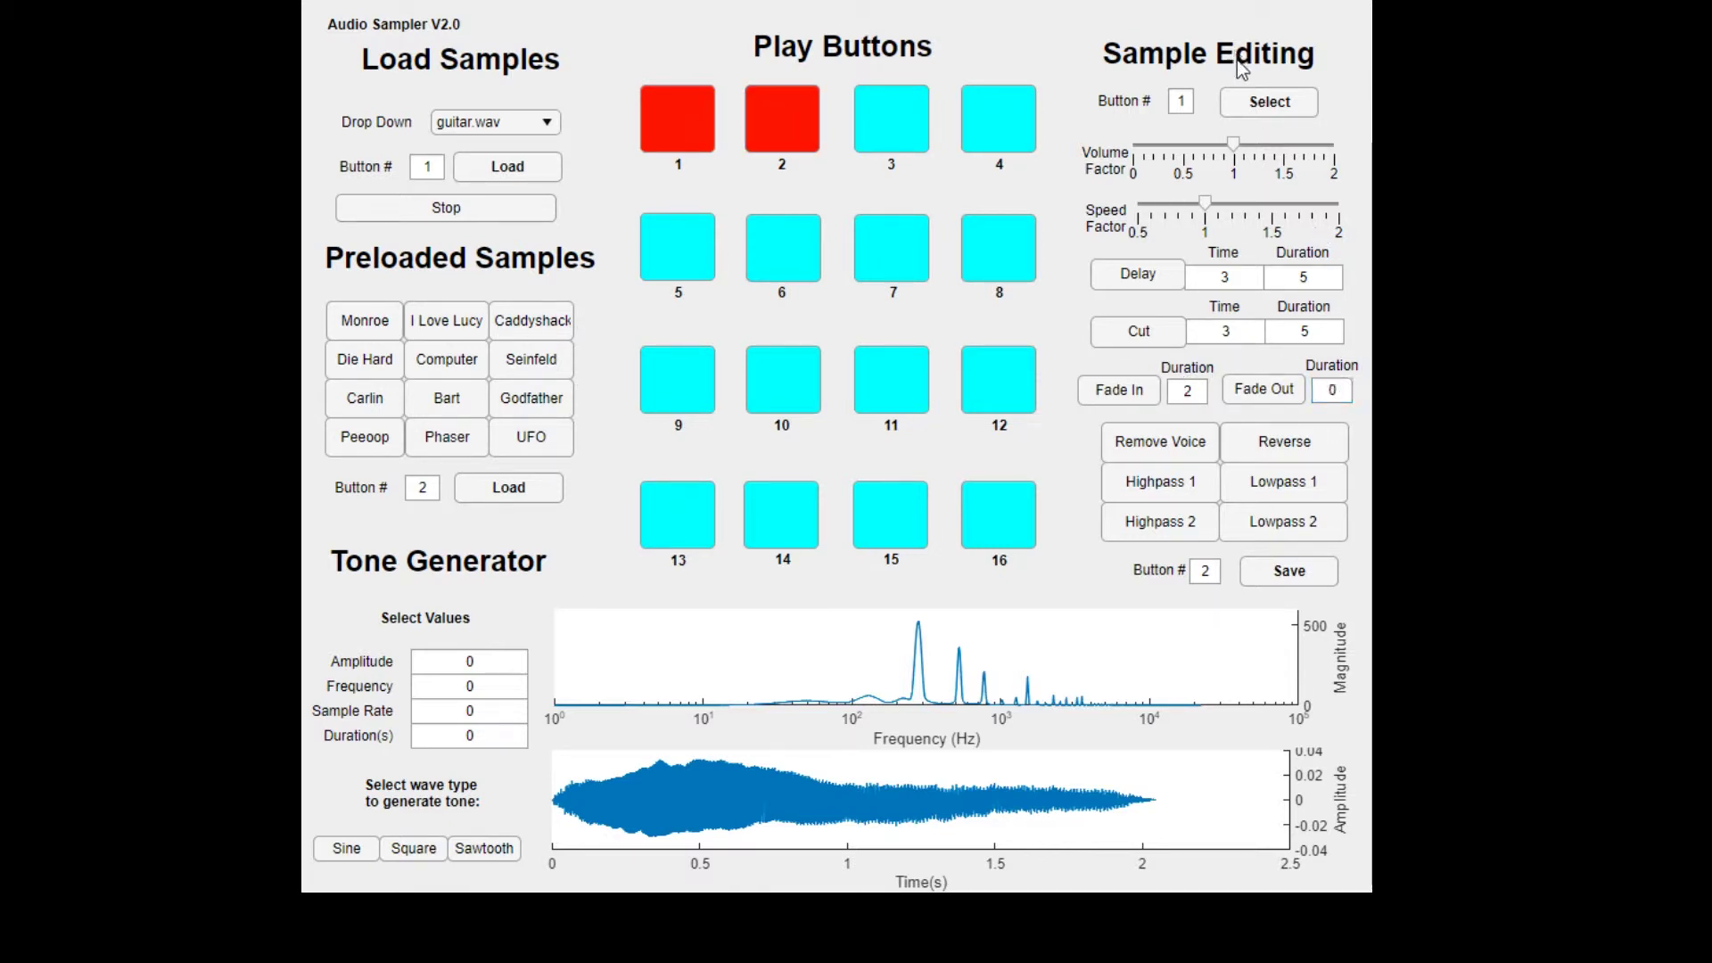
double_click(1329, 390)
left_click(1290, 572)
left_click(783, 121)
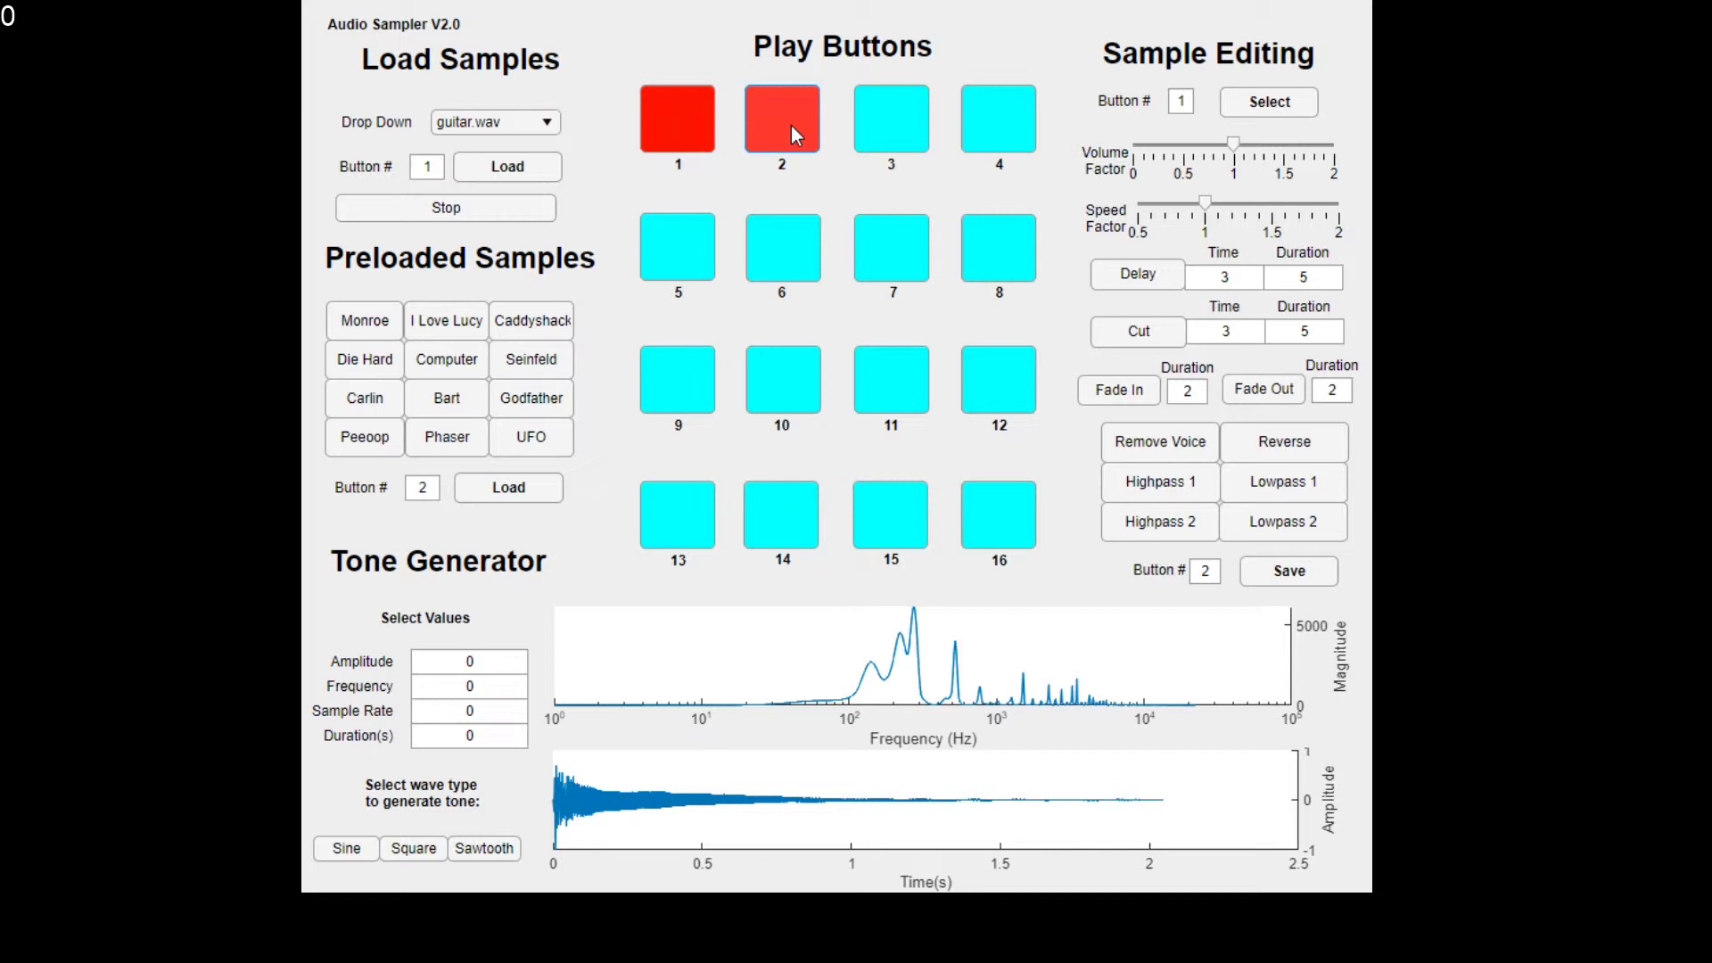
Apply the 2-second fade-out, save the result to button 2, and play it
left_click(1269, 392)
left_click(1261, 580)
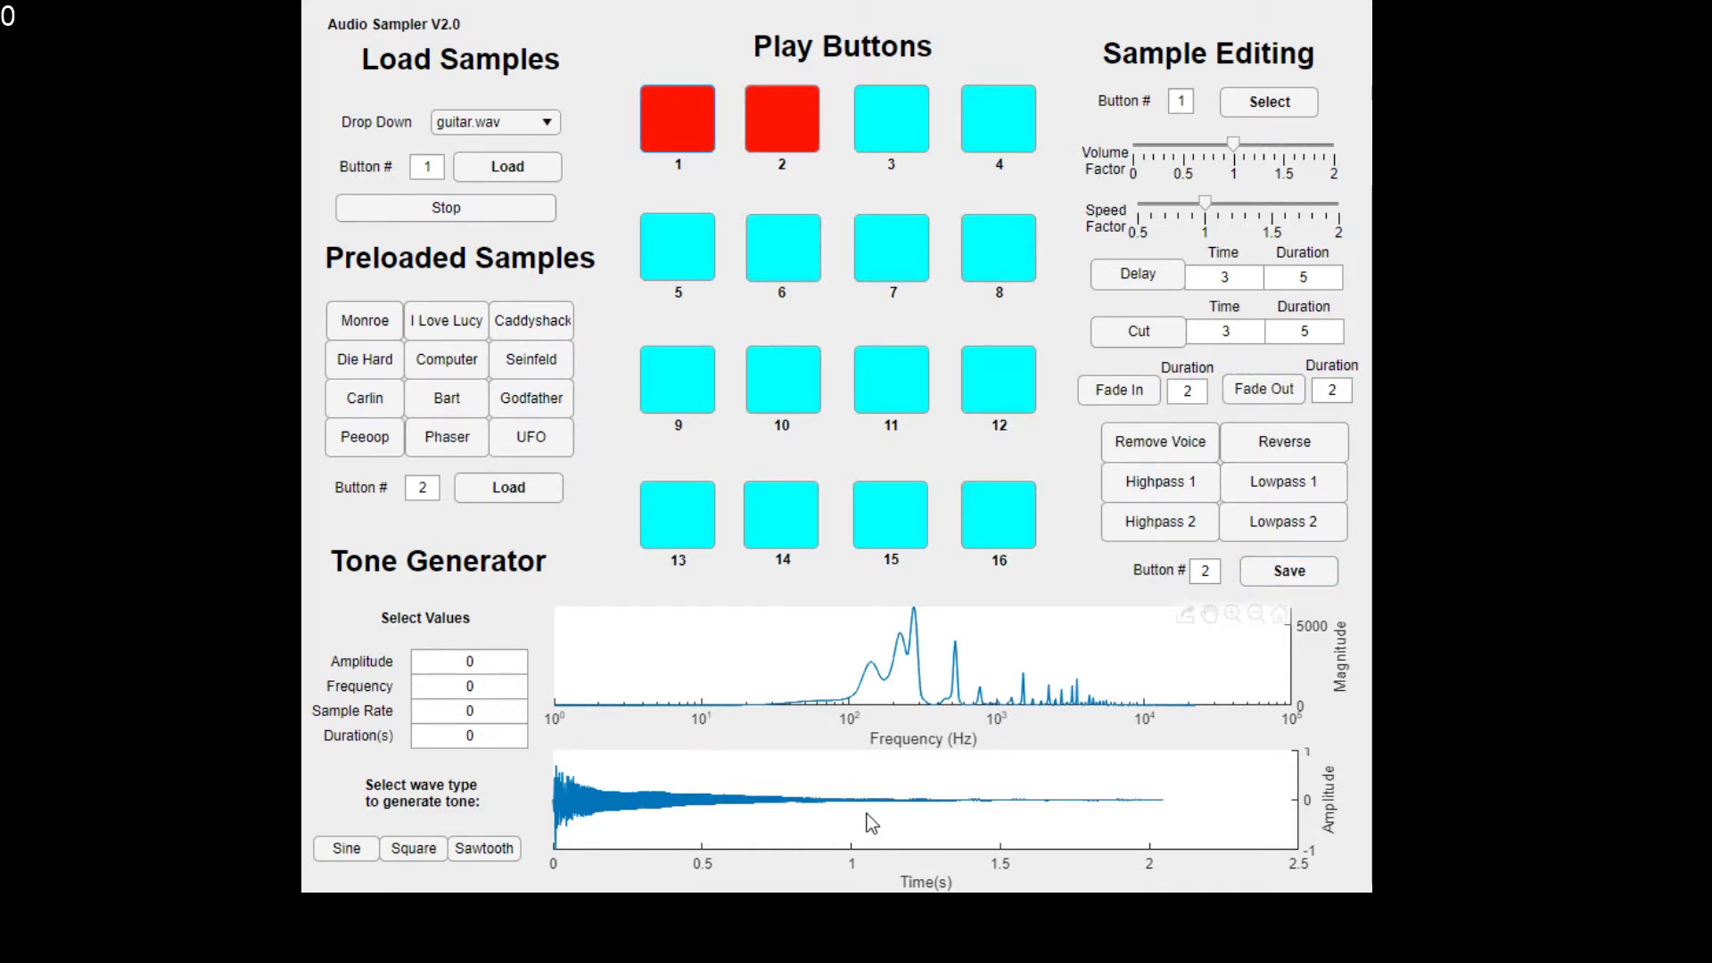
left_click(788, 158)
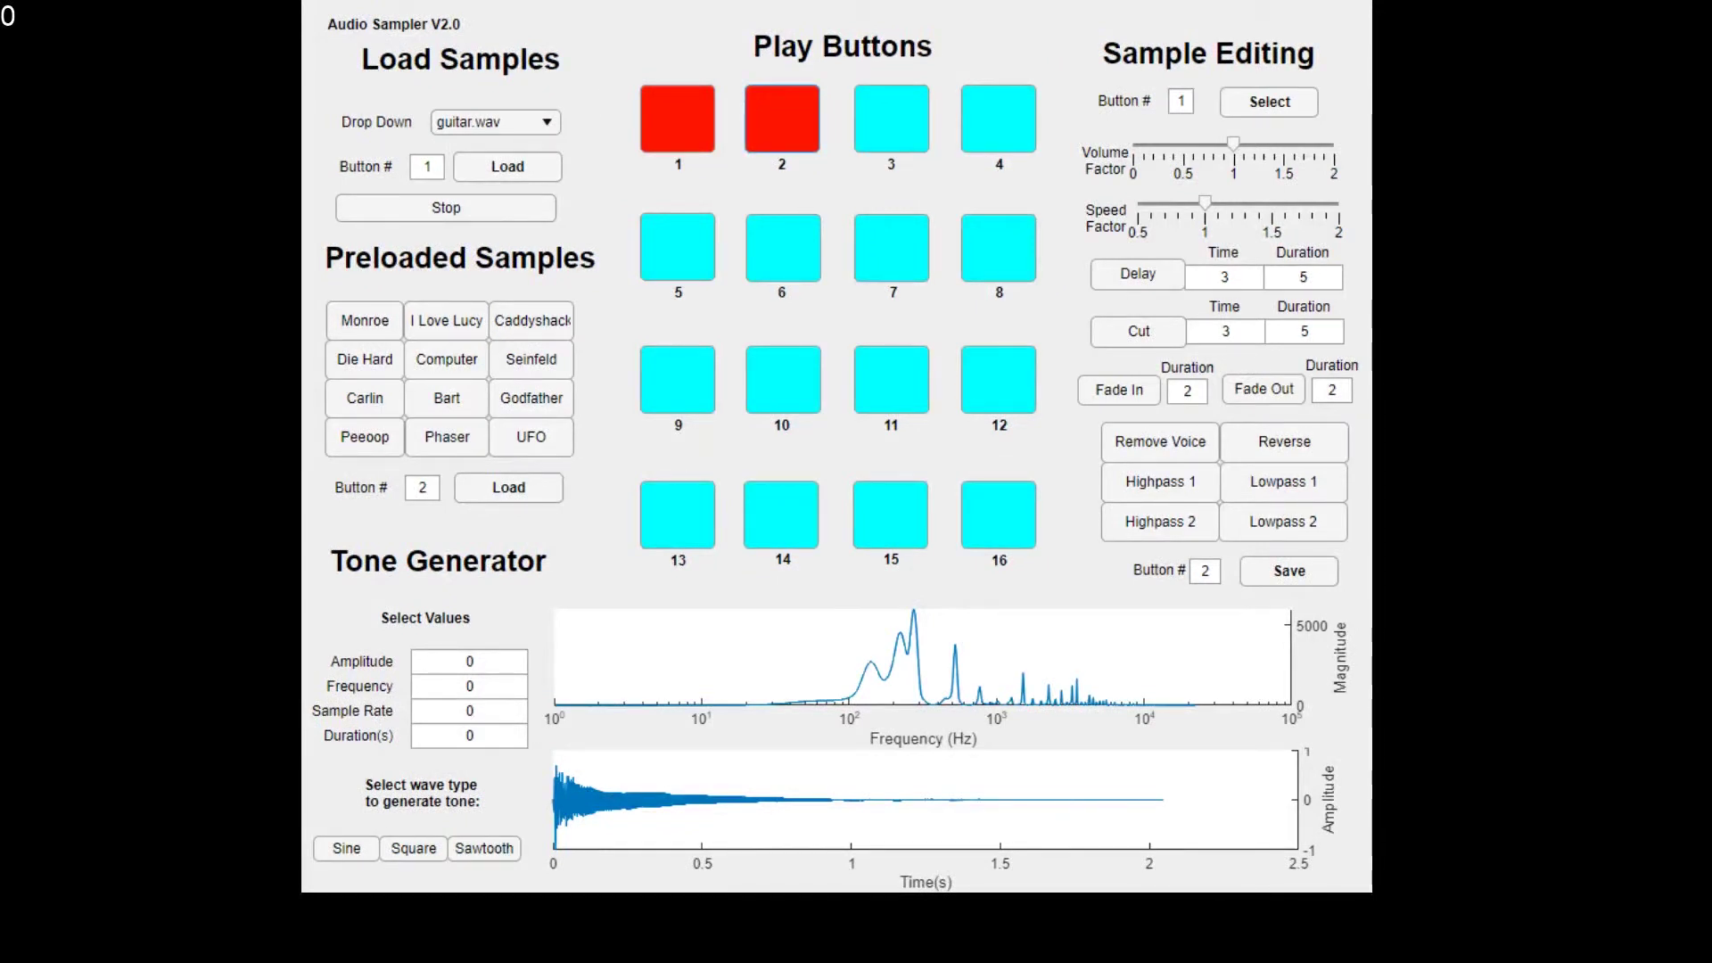
Load Queen.wav onto play button 1 and play it
left_click(544, 123)
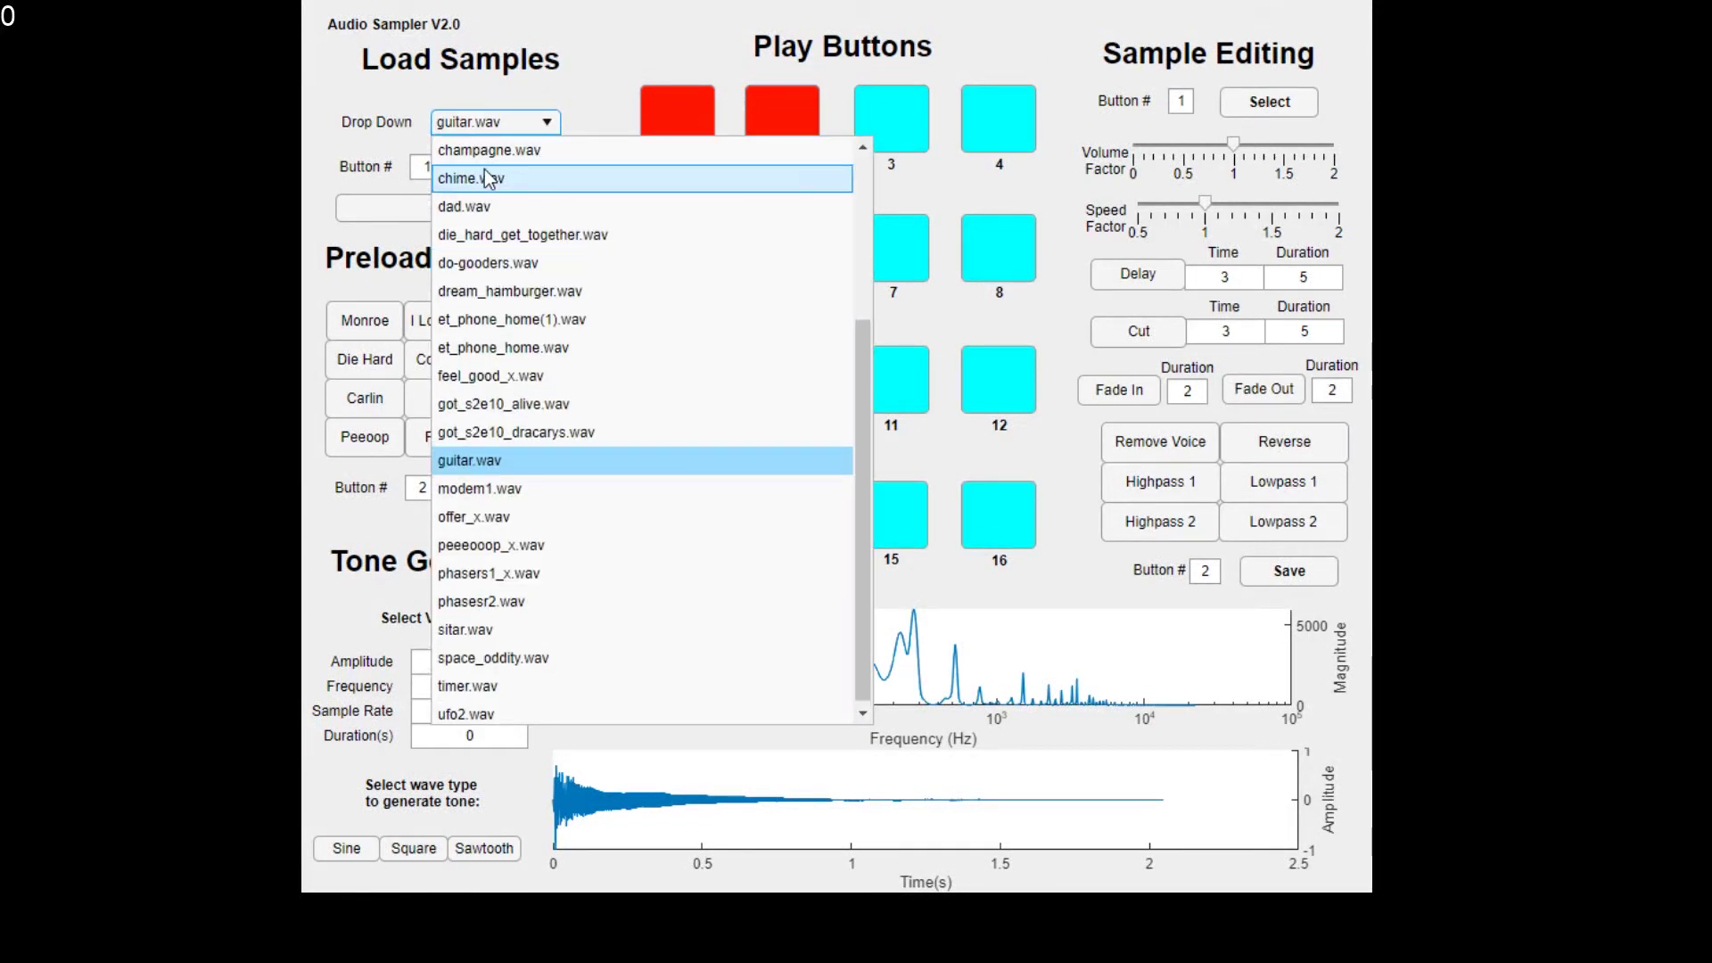
scroll(517, 615, "up", 3)
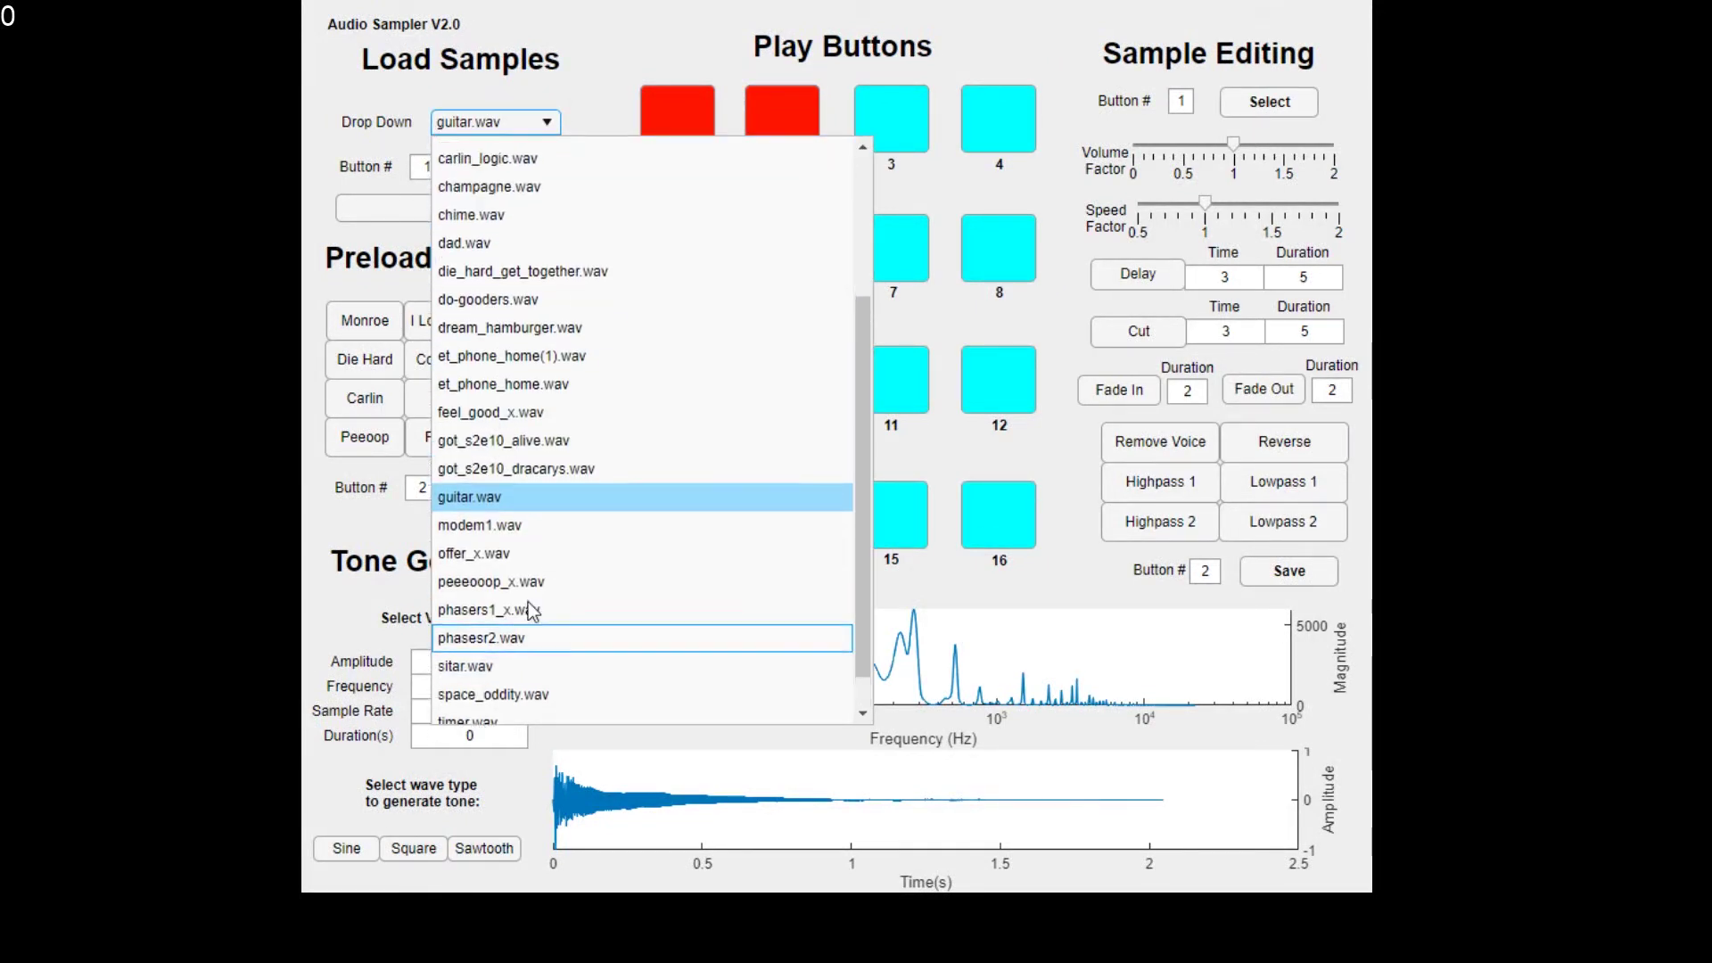
left_click(473, 150)
double_click(432, 166)
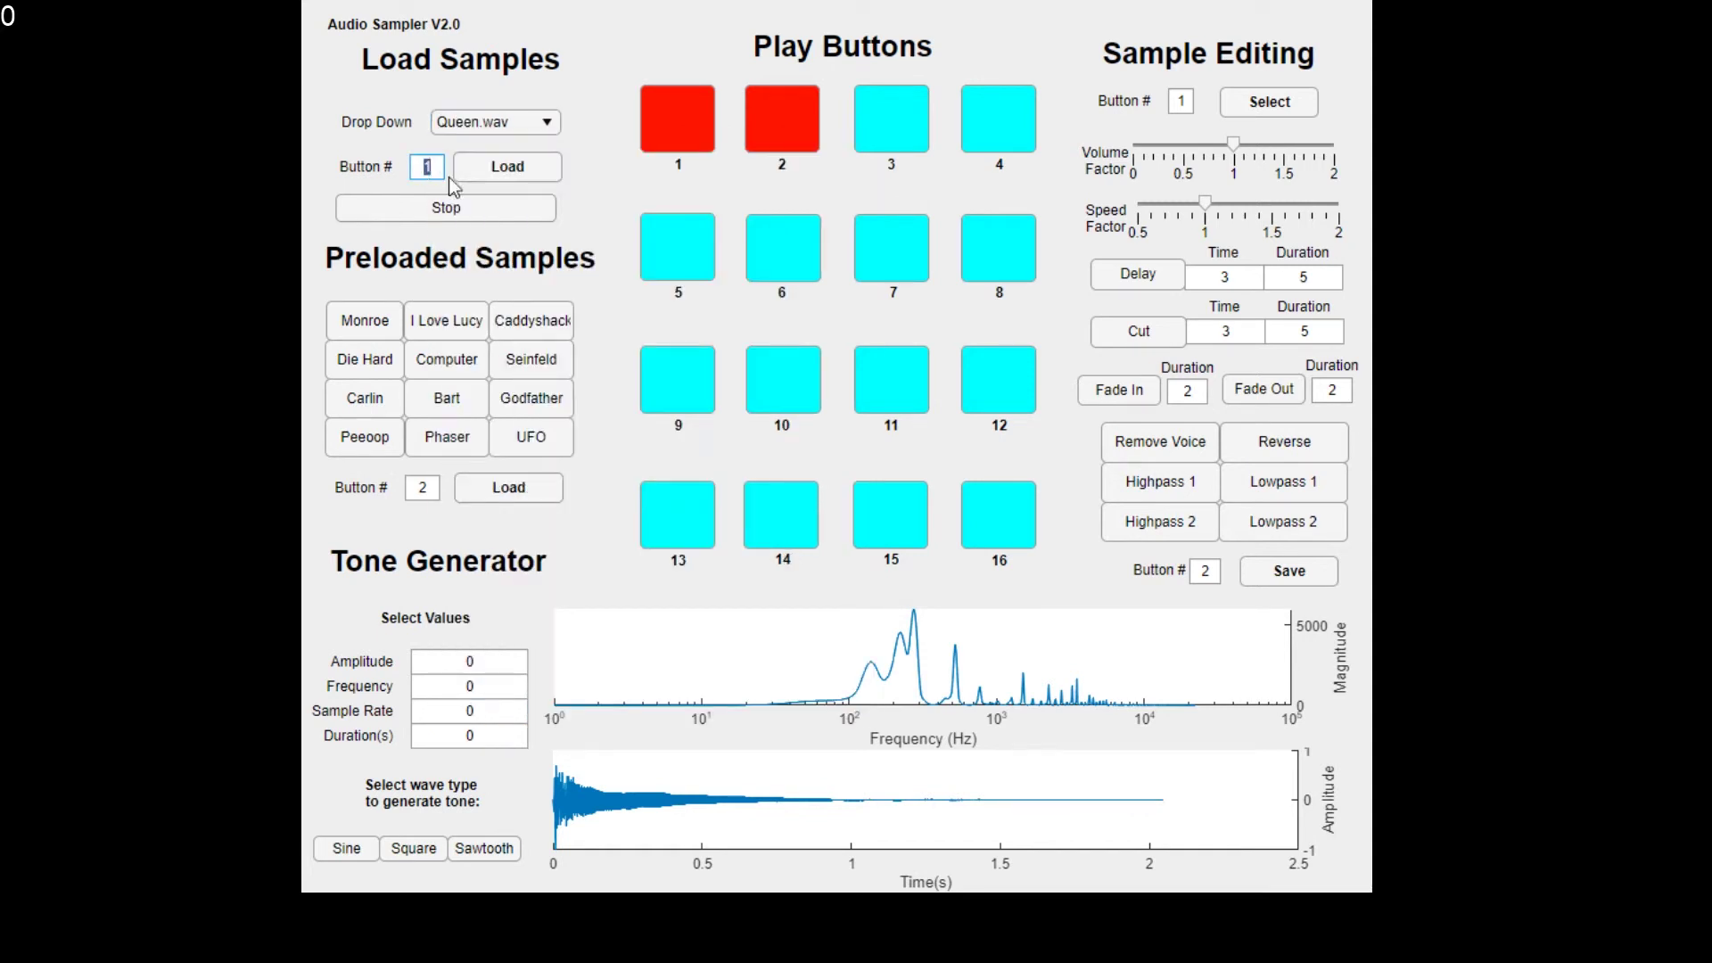
type("1")
left_click(663, 104)
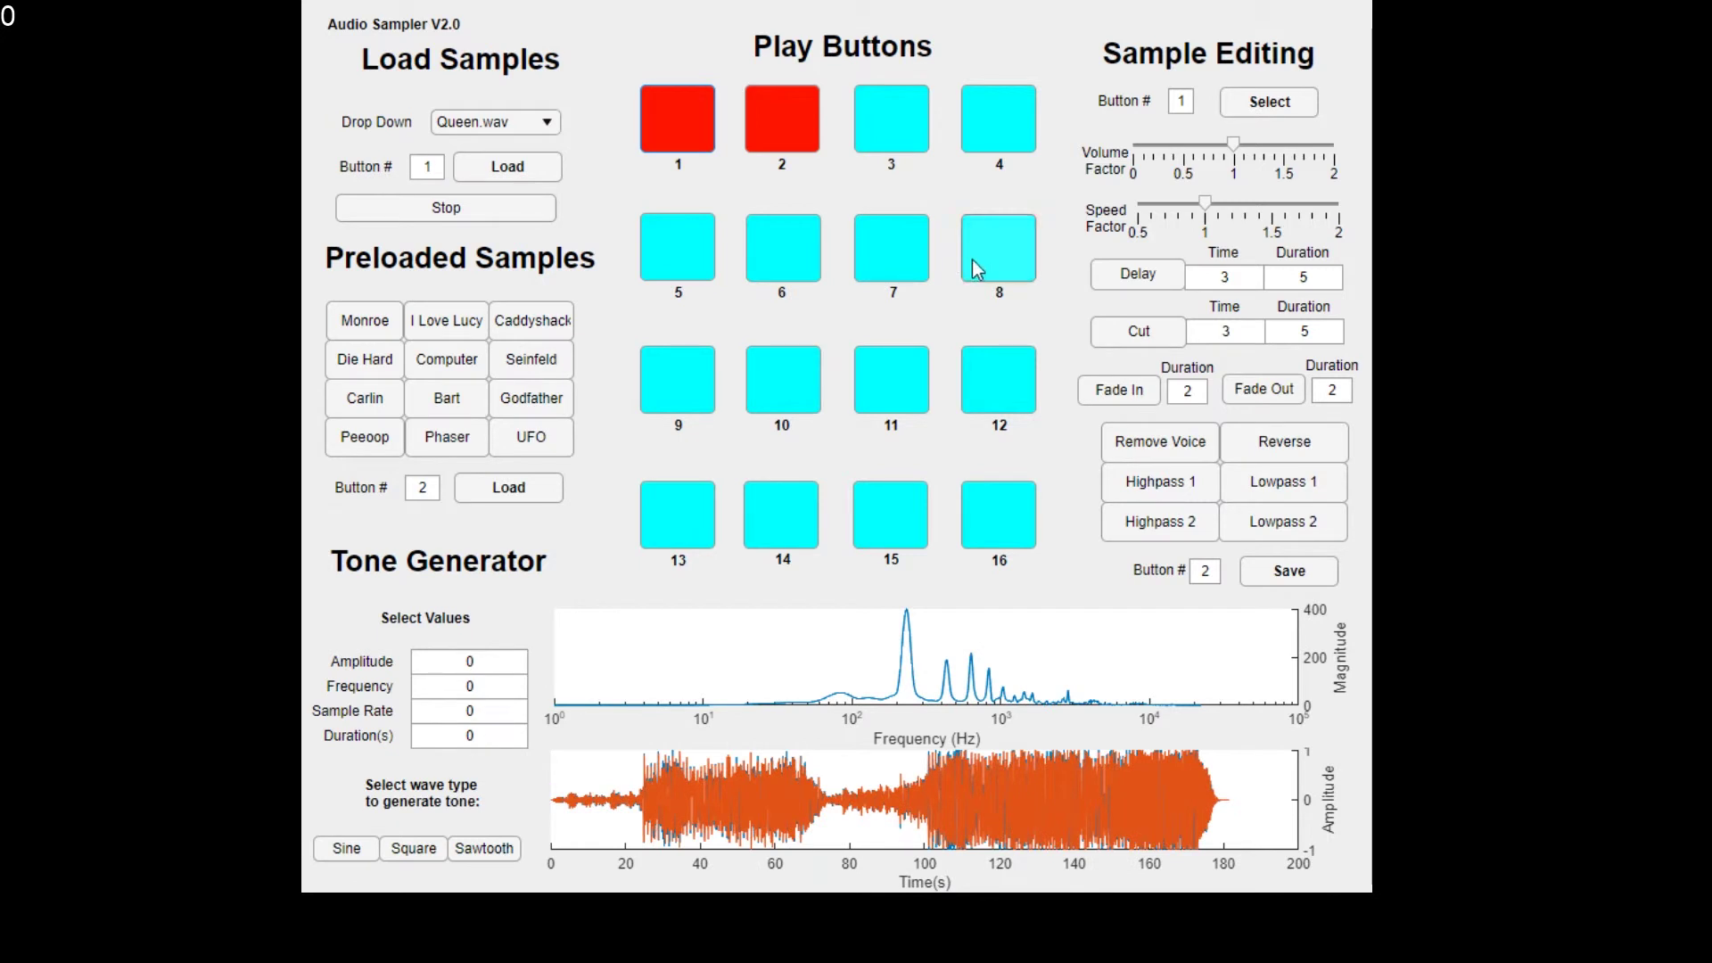
Stop playback and select button 1's Queen sample for editing
left_click(482, 208)
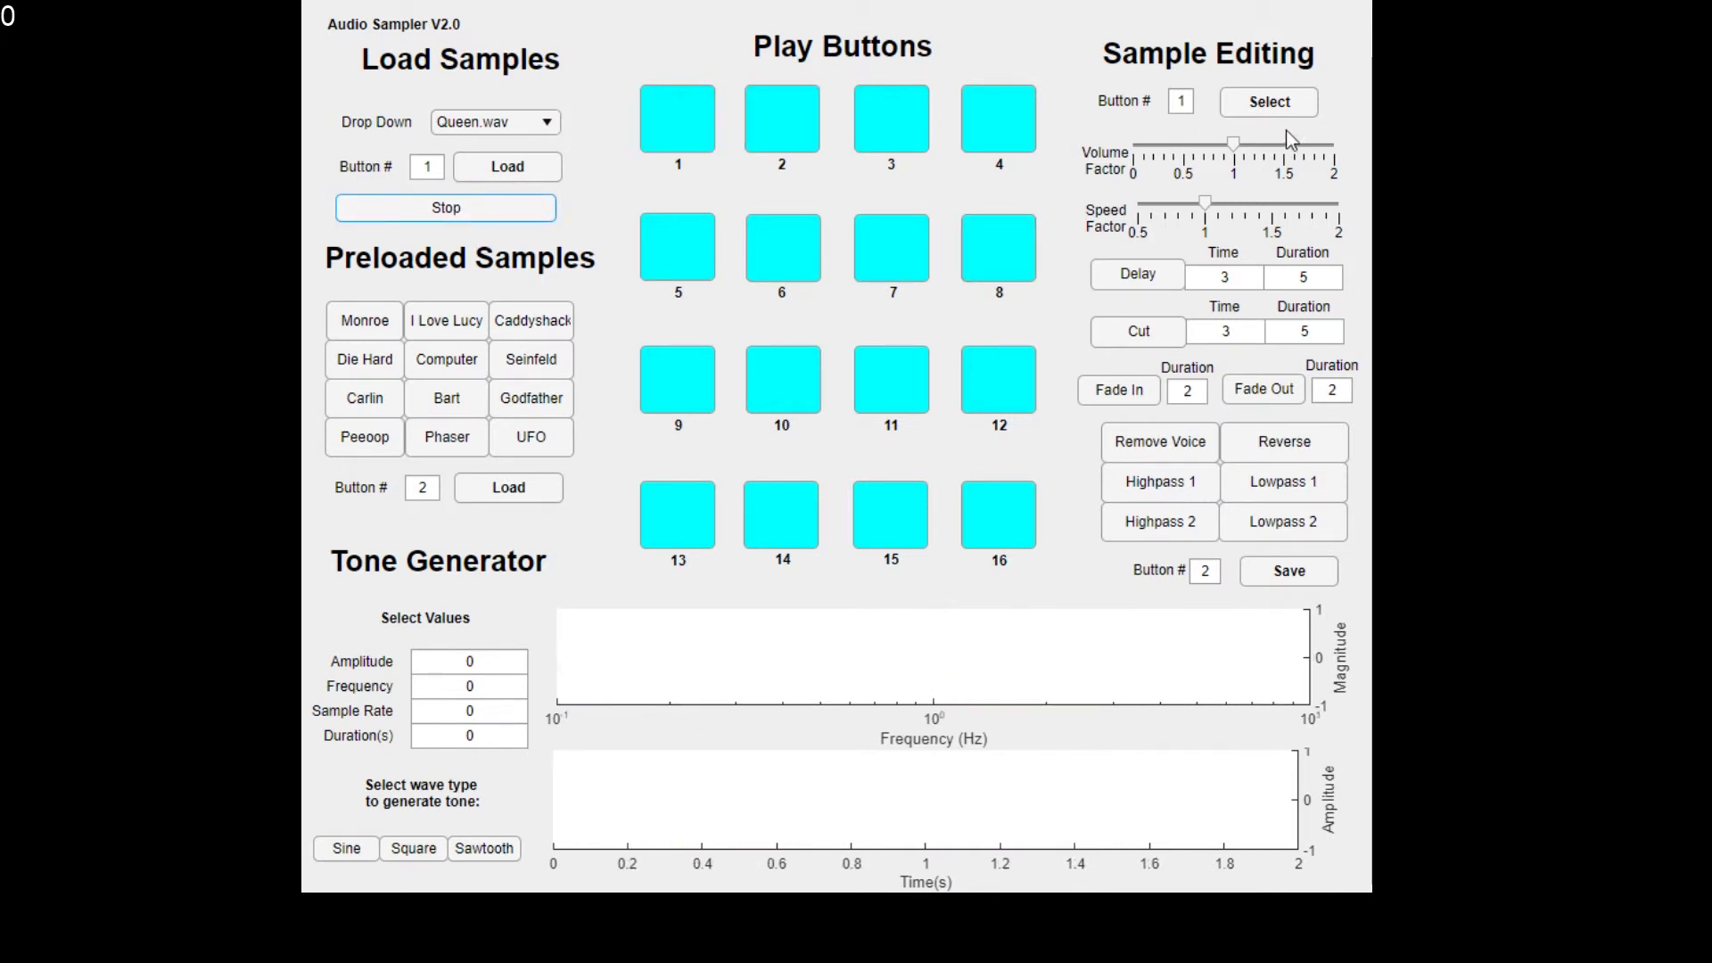
double_click(1183, 101)
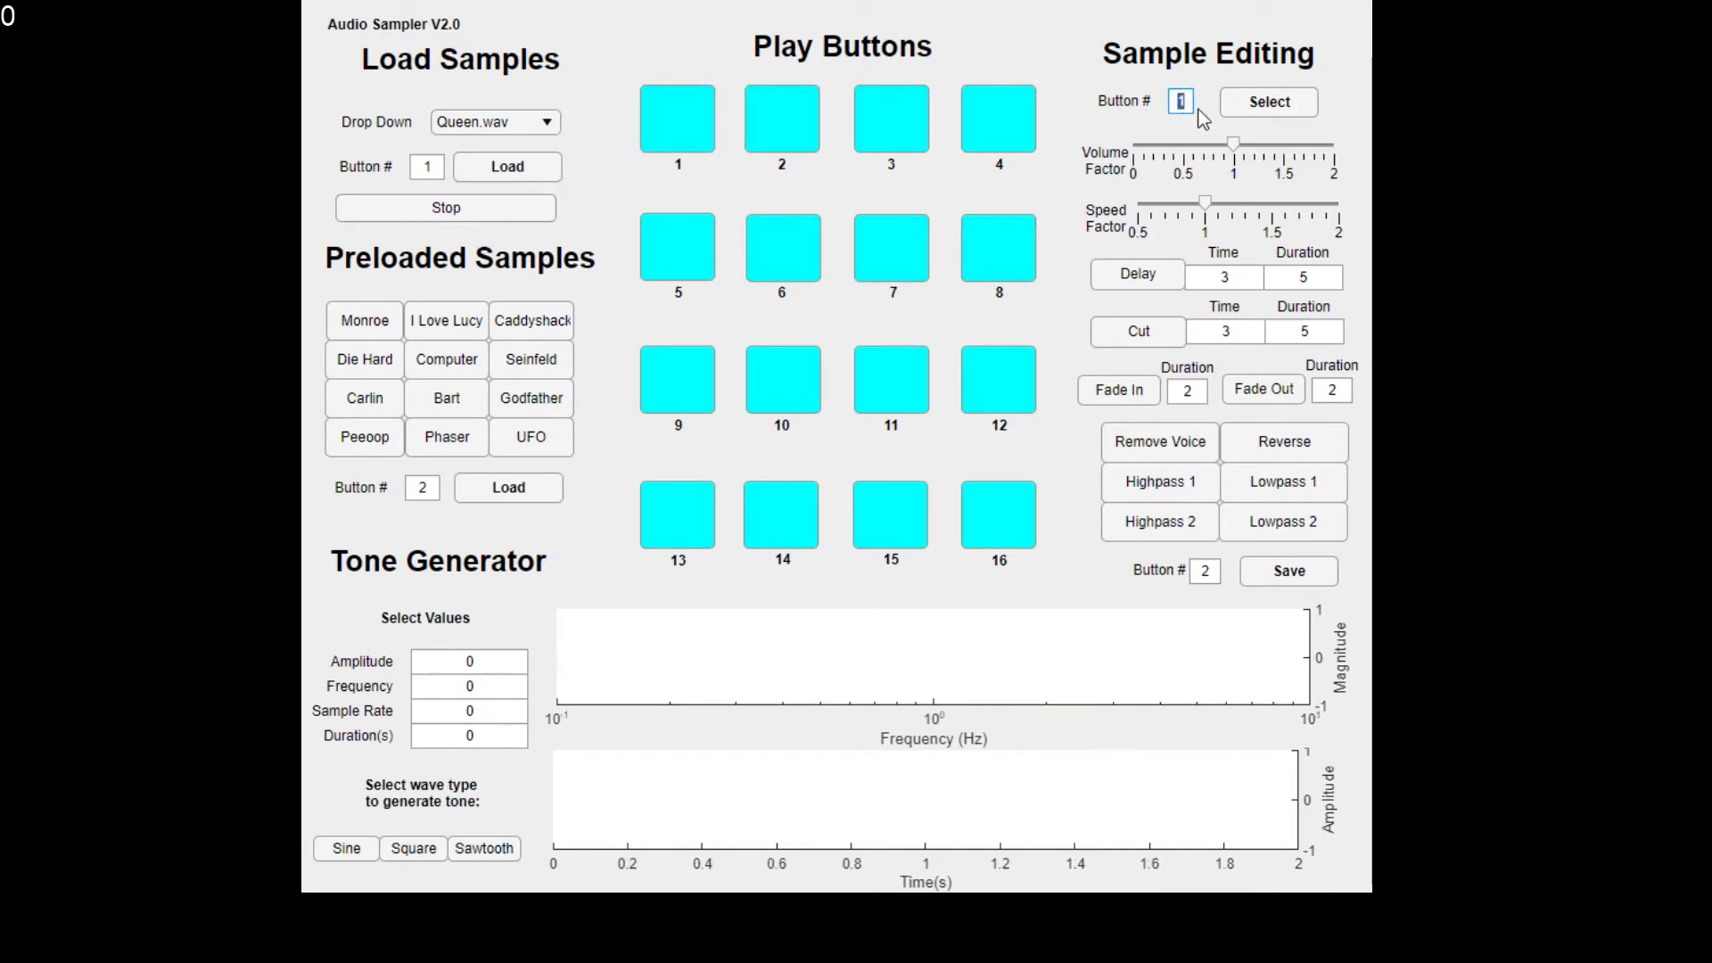
left_click(1291, 94)
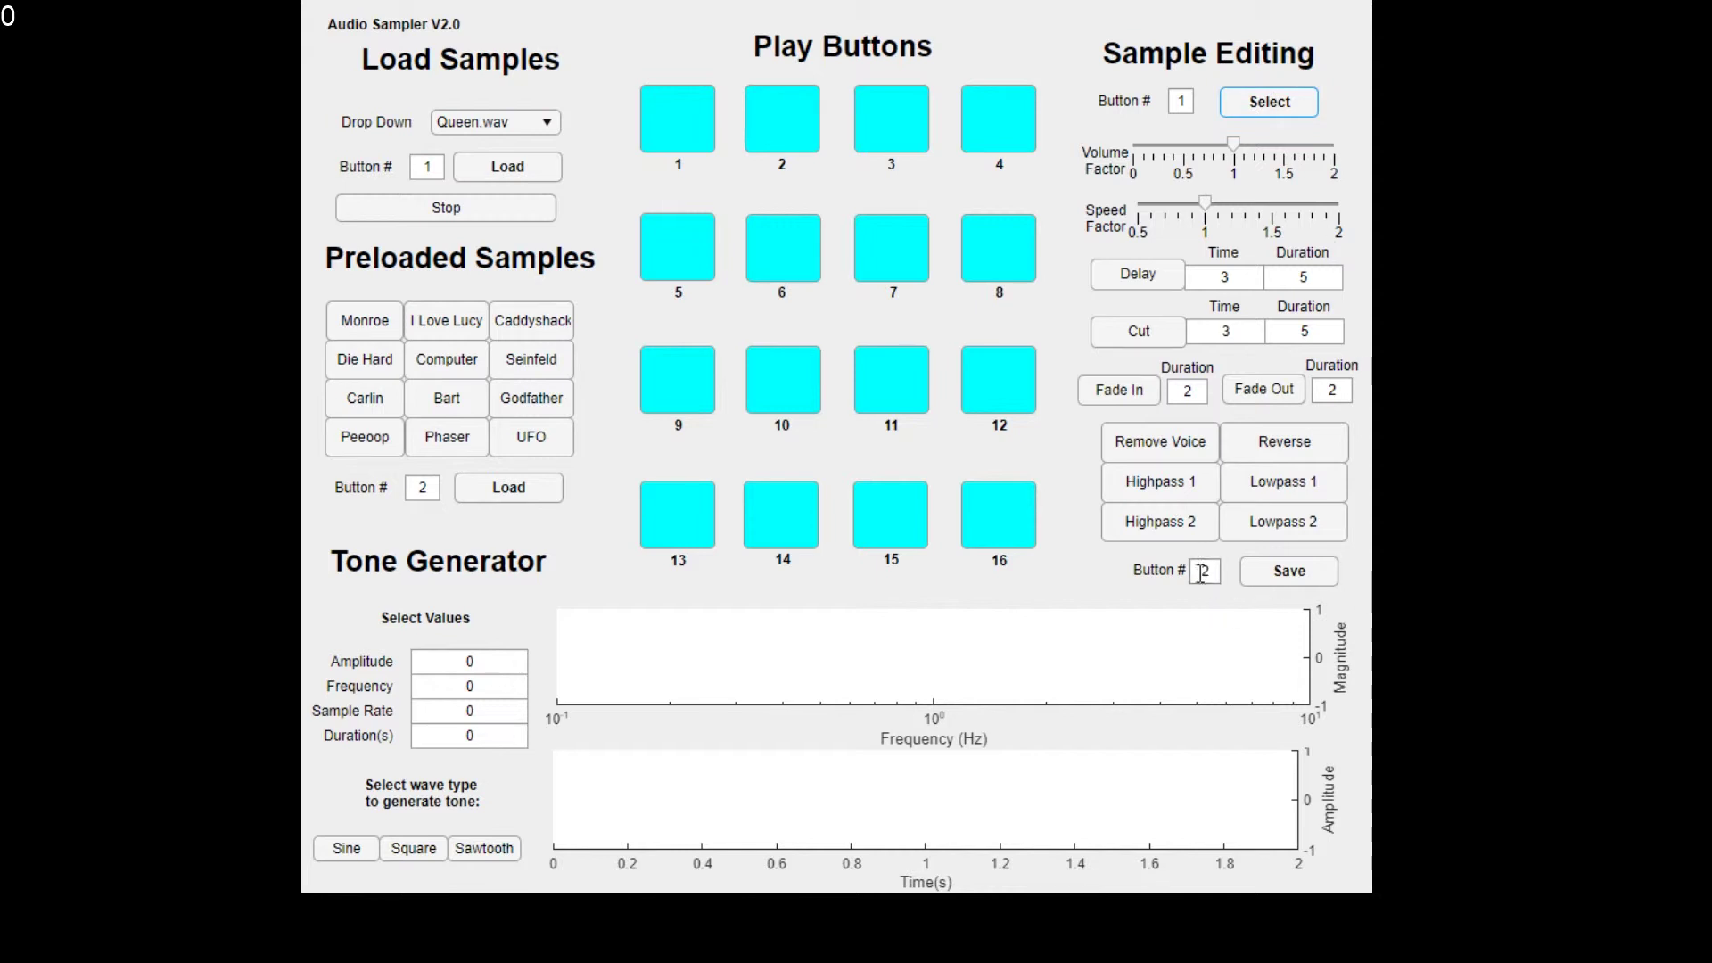
Reverse the Queen sample, save it to button 2, then stop playback
left_click(1276, 454)
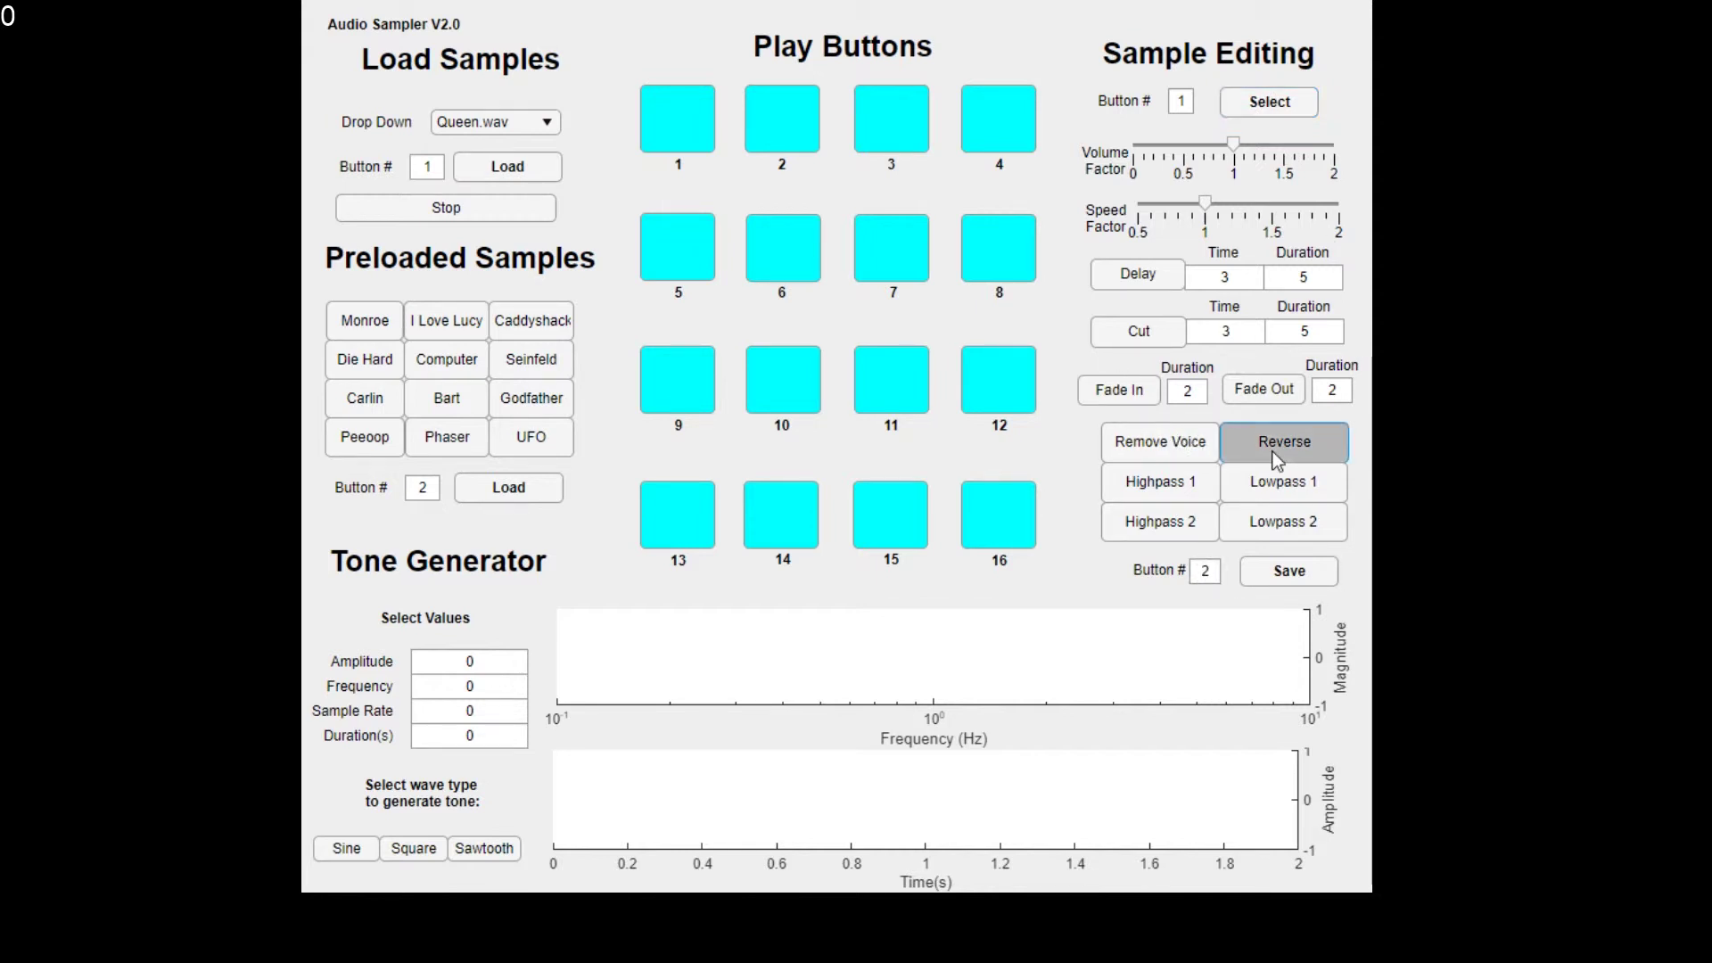
left_click(1205, 571)
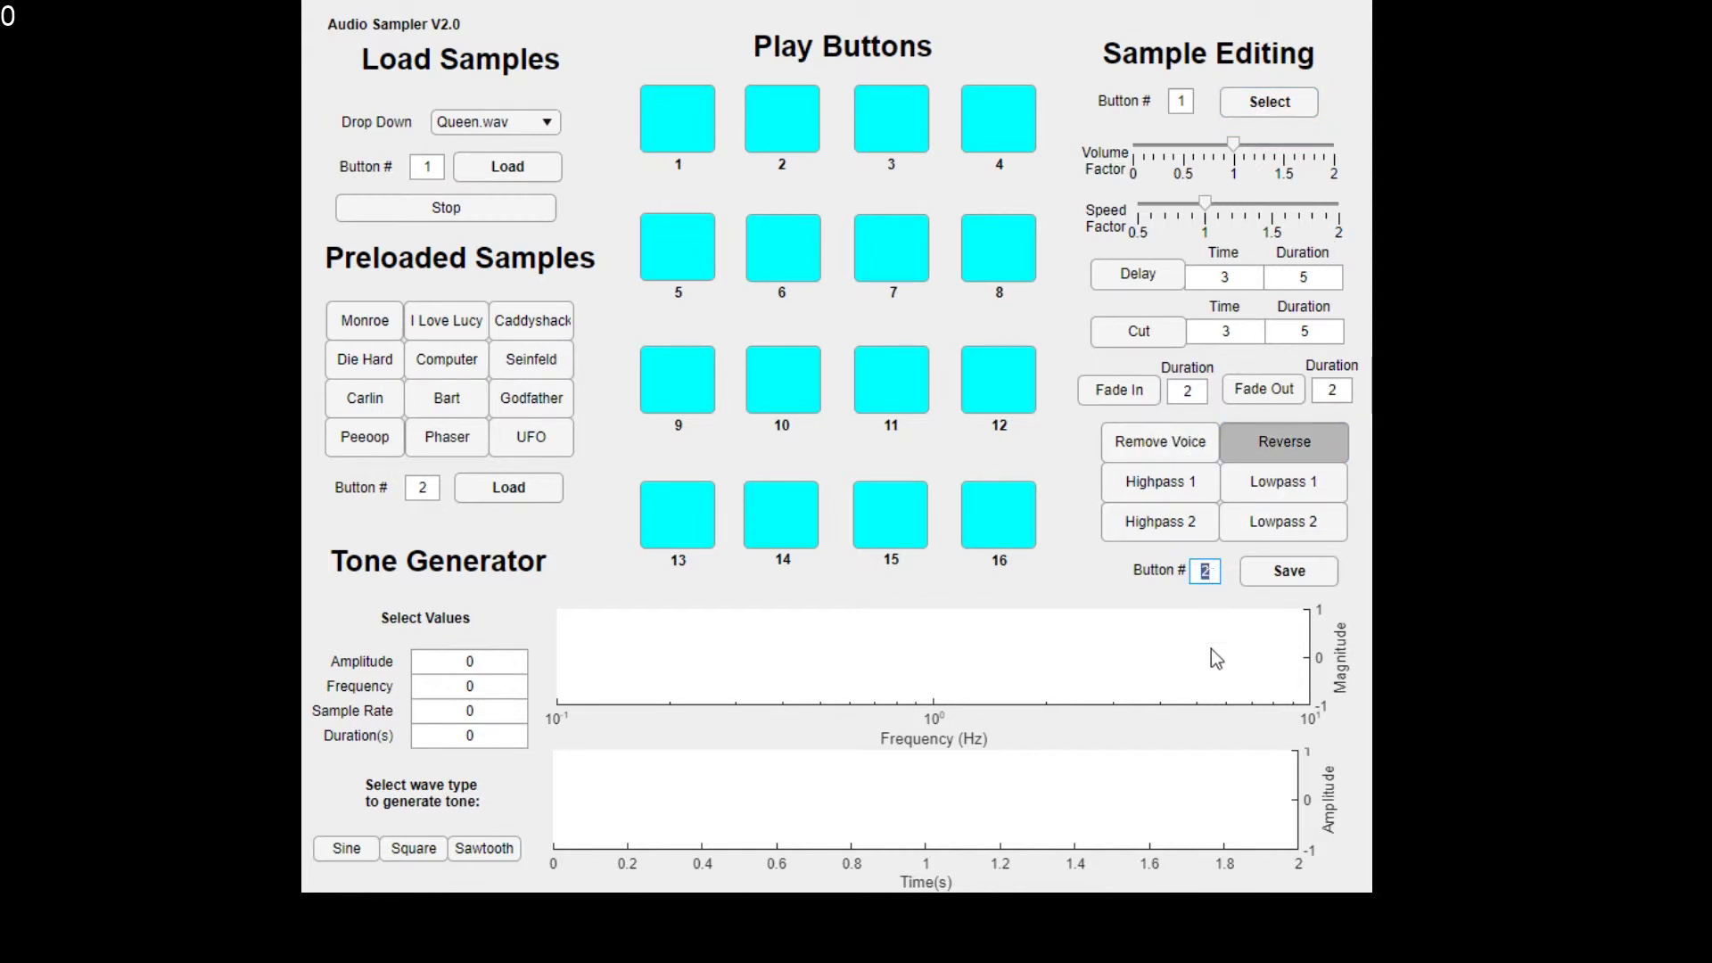
left_click(1255, 577)
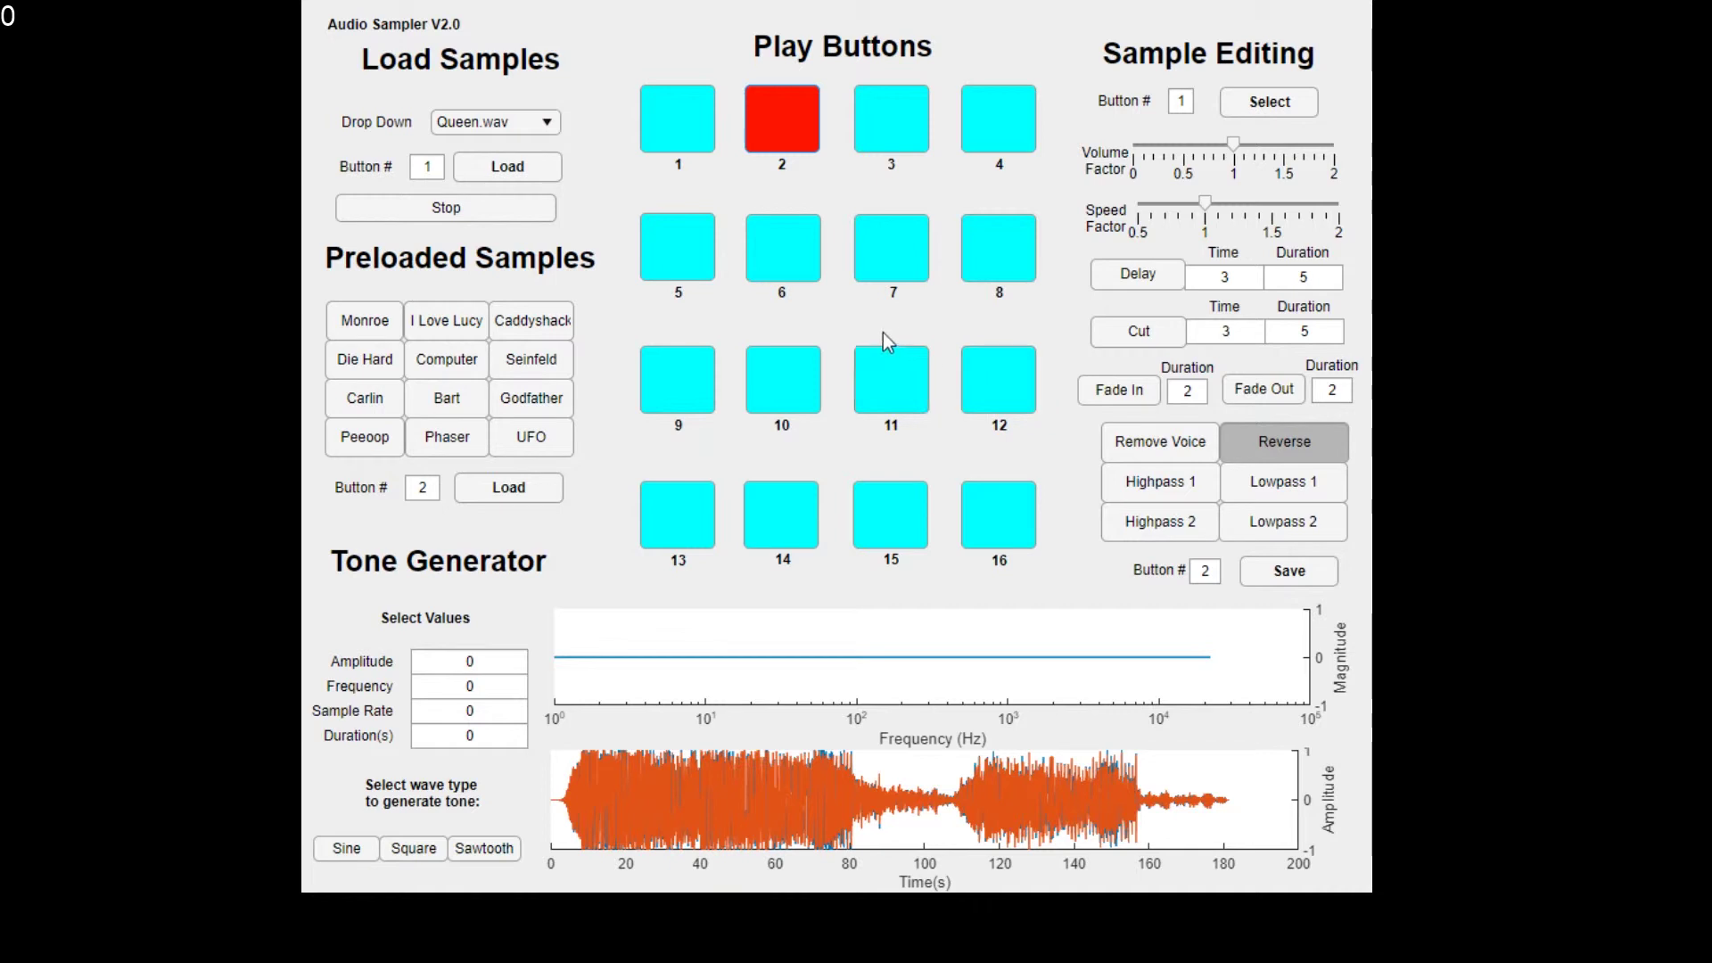
left_click(544, 220)
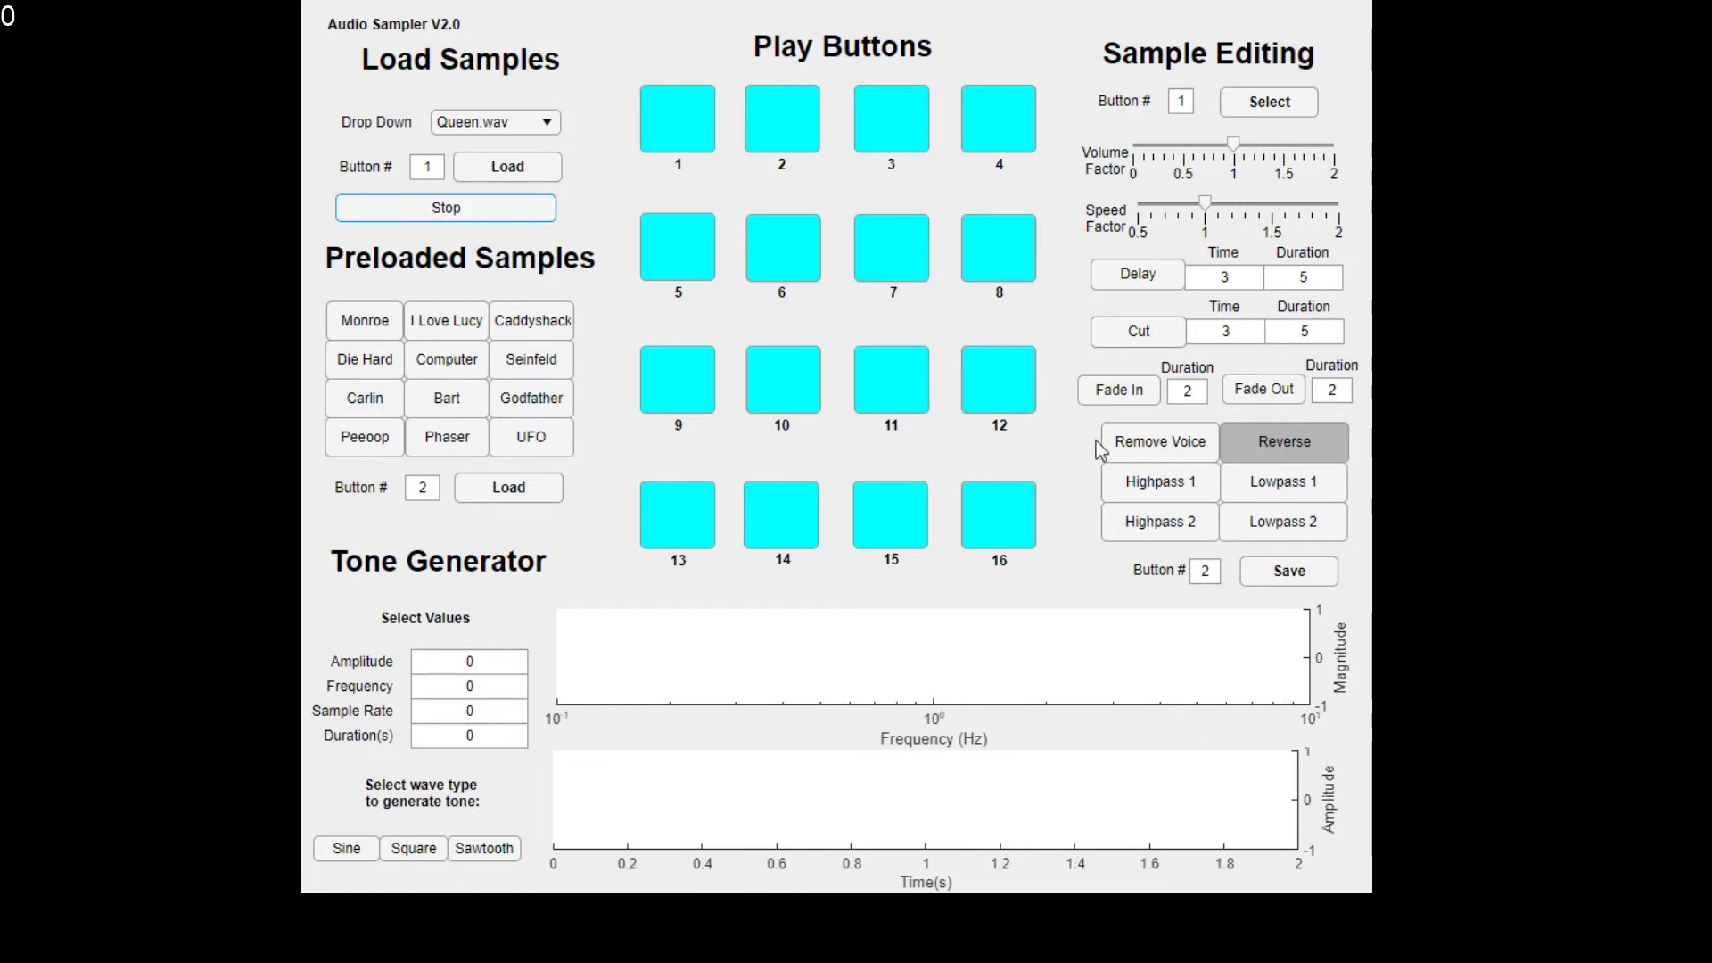
Reverse the sample again, save it to button 3, play it, then stop
left_click(1273, 444)
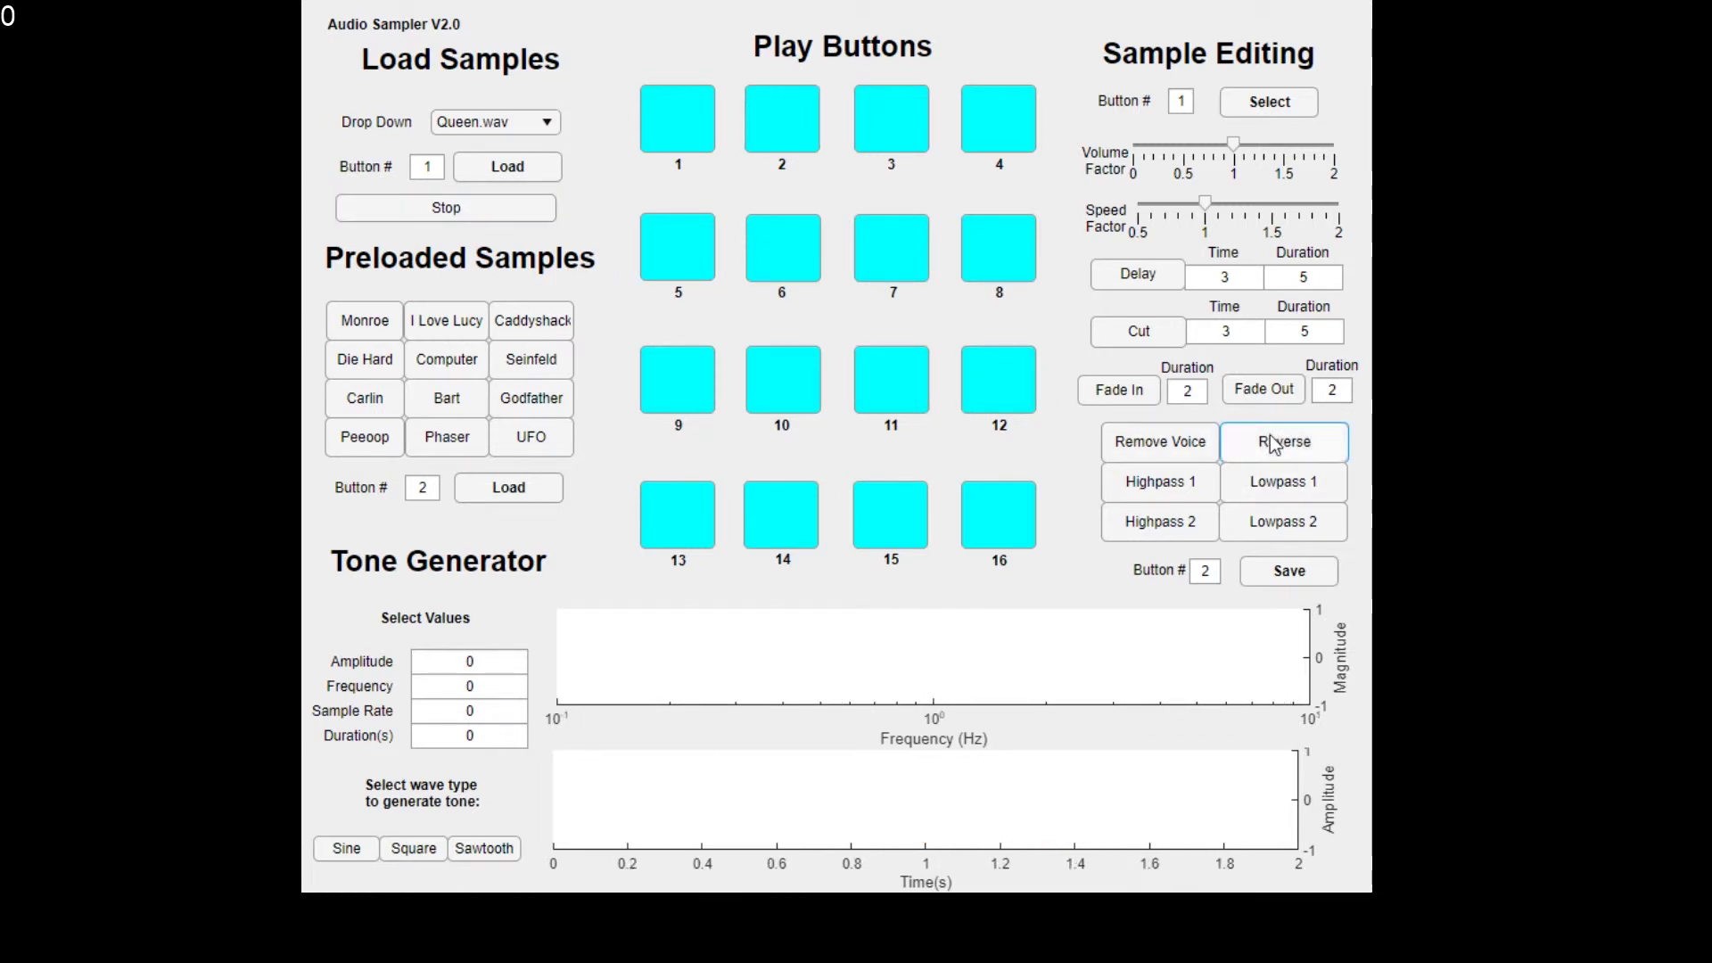
double_click(1219, 578)
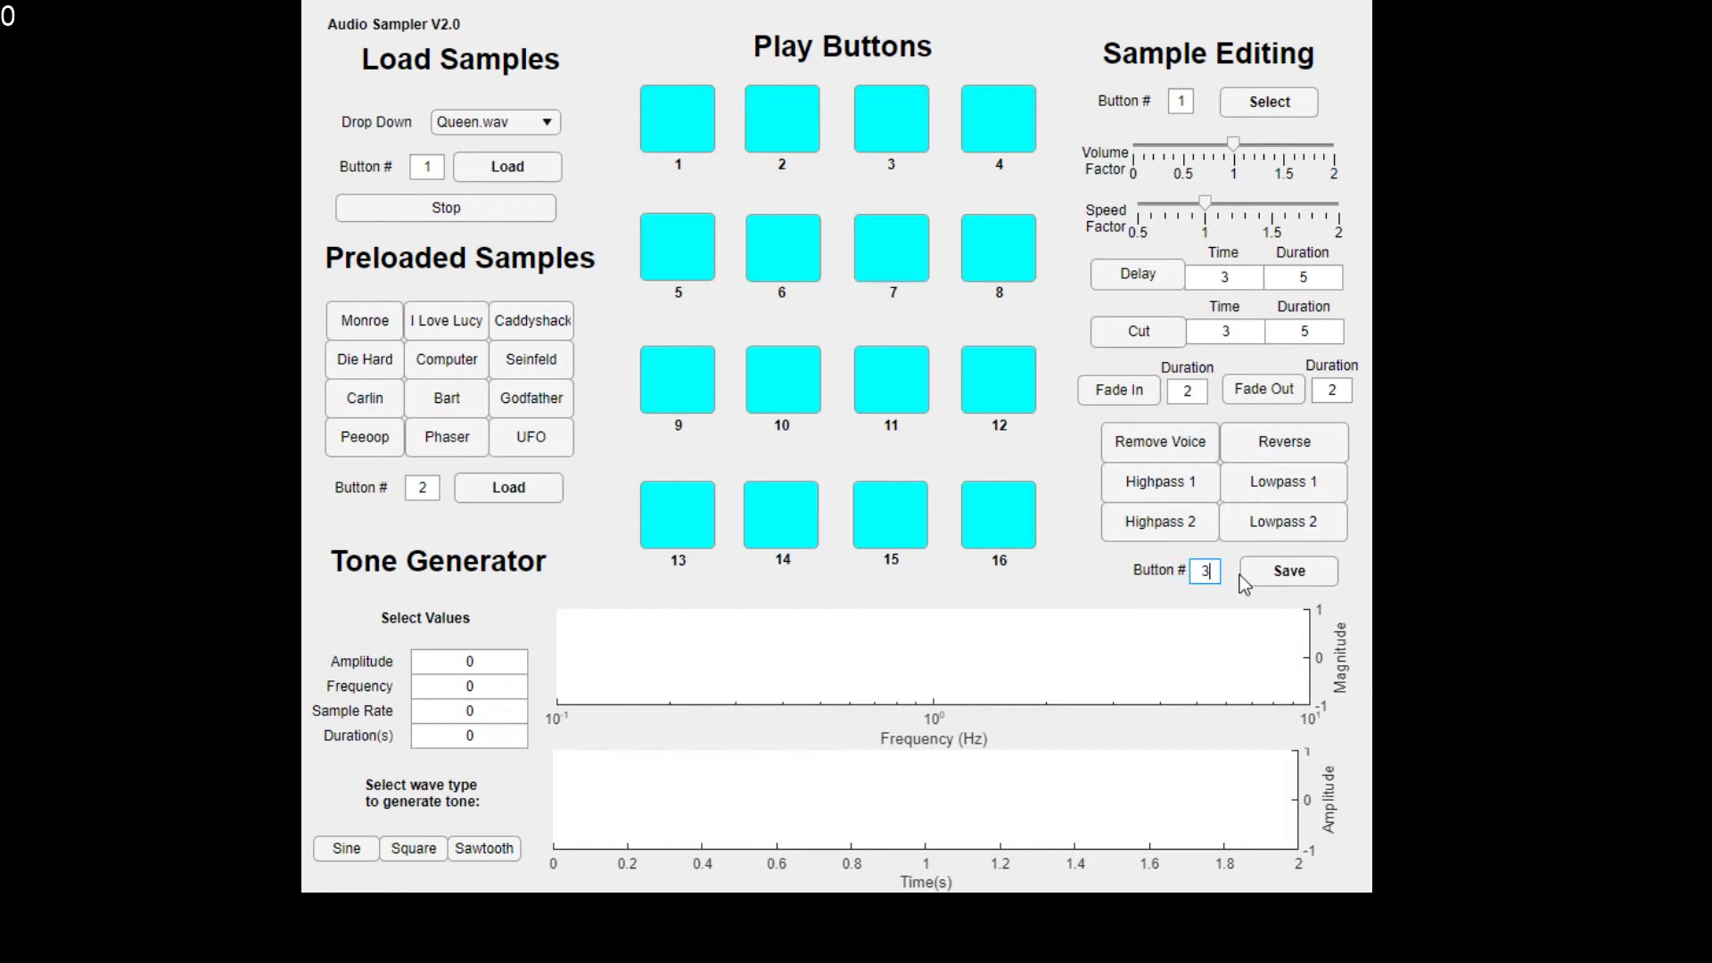
left_click(1282, 581)
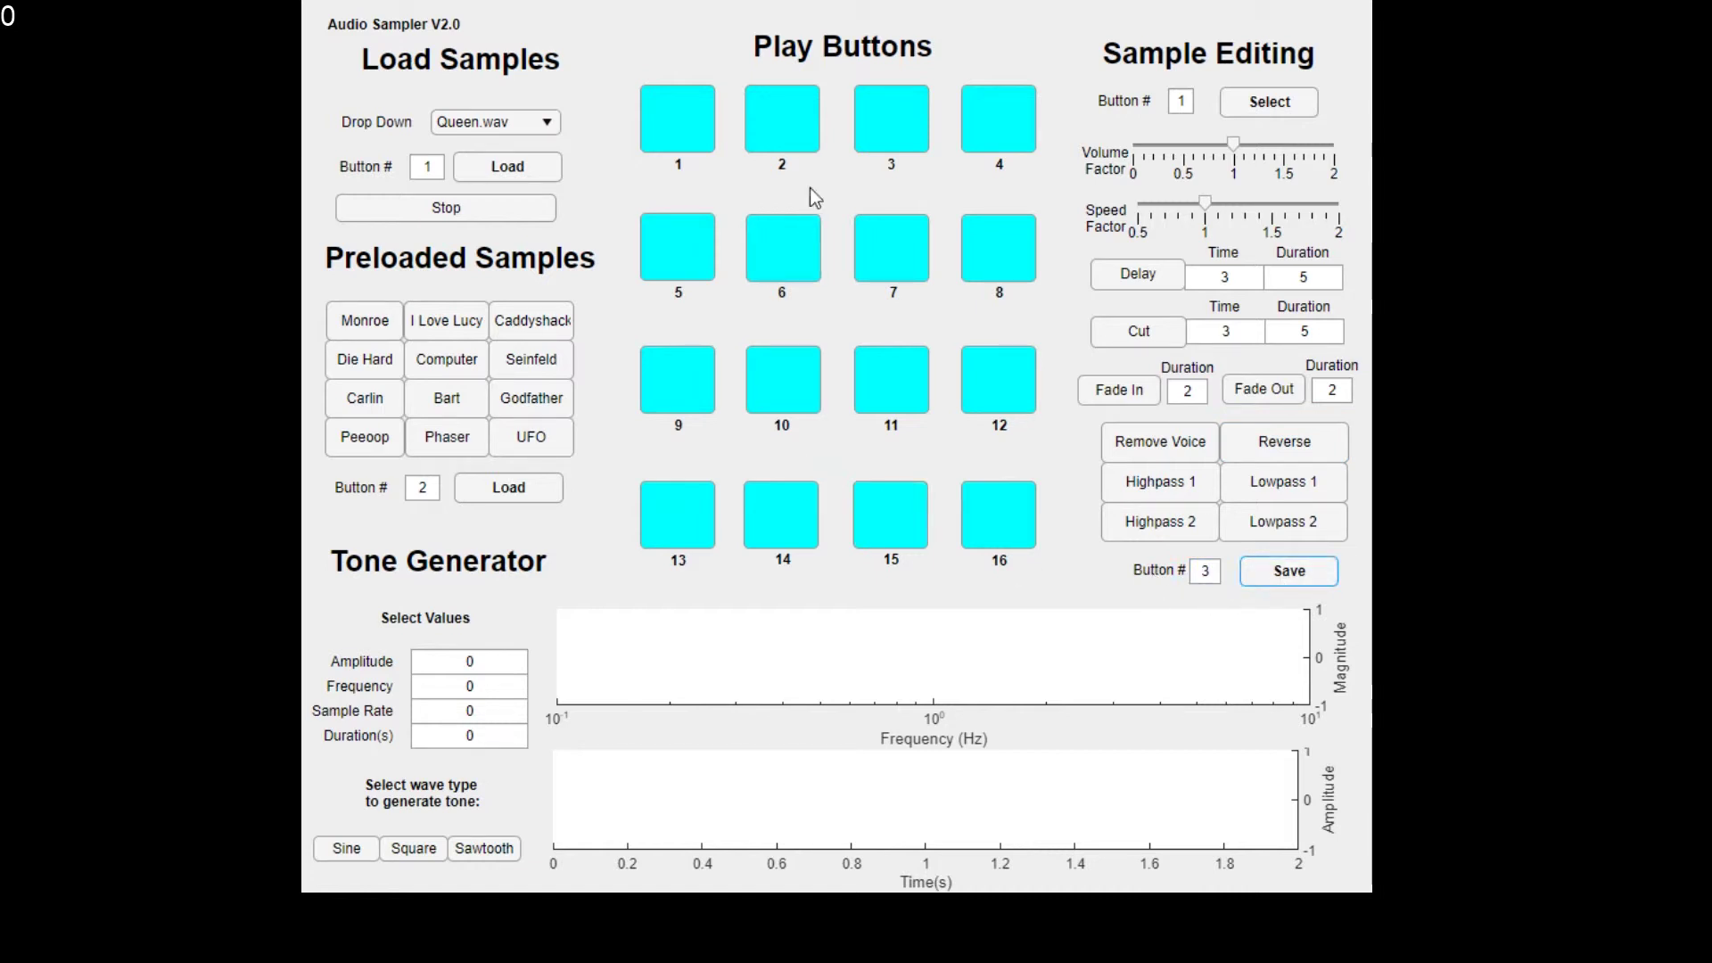
left_click(875, 127)
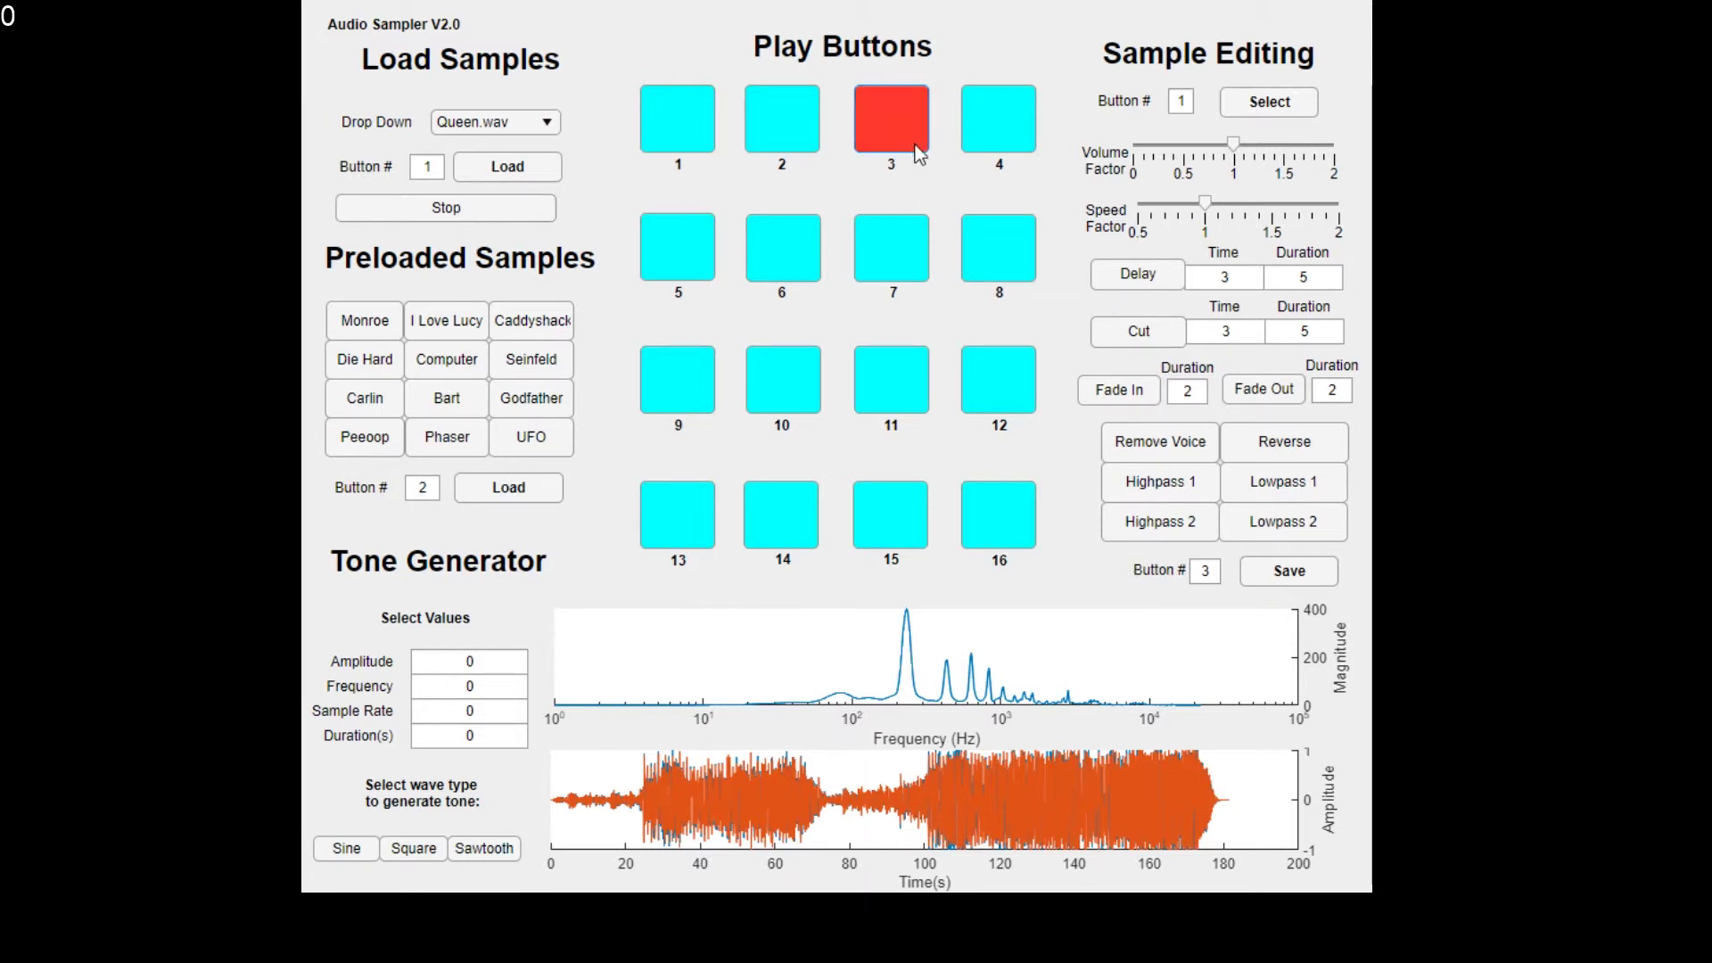
left_click(450, 207)
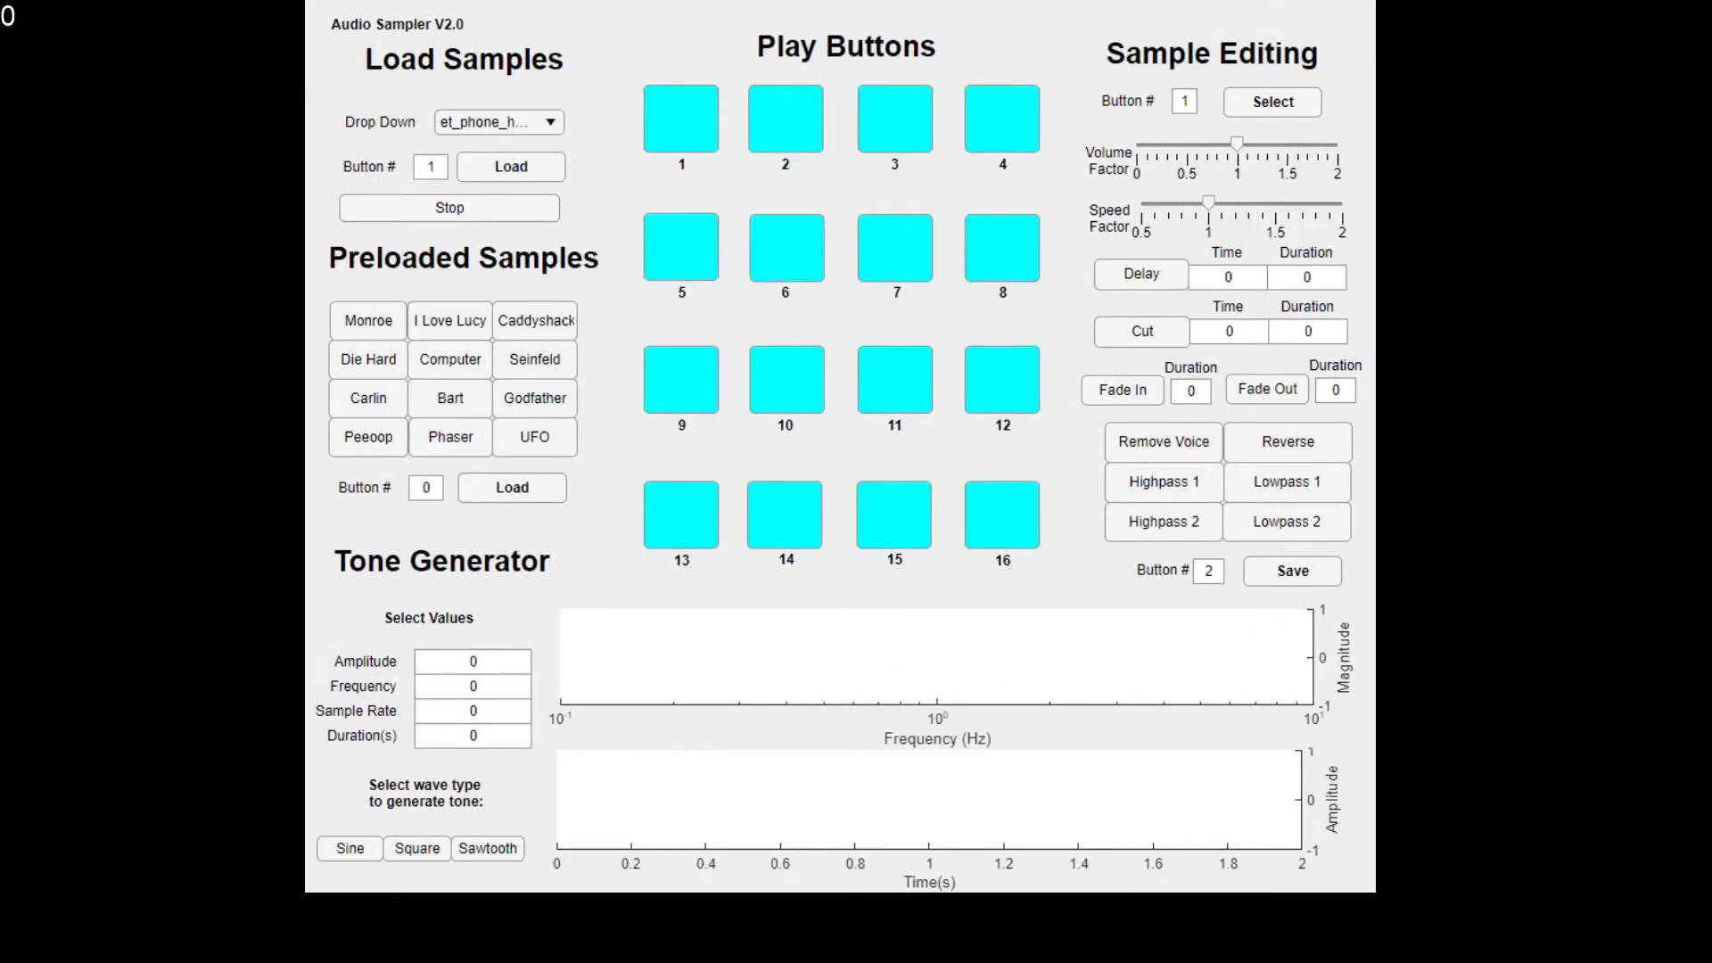
Load et_phone_home.wav onto button 1 and save a Highpass 1 copy to button 2
left_click(449, 208)
left_click(515, 172)
left_click(1204, 489)
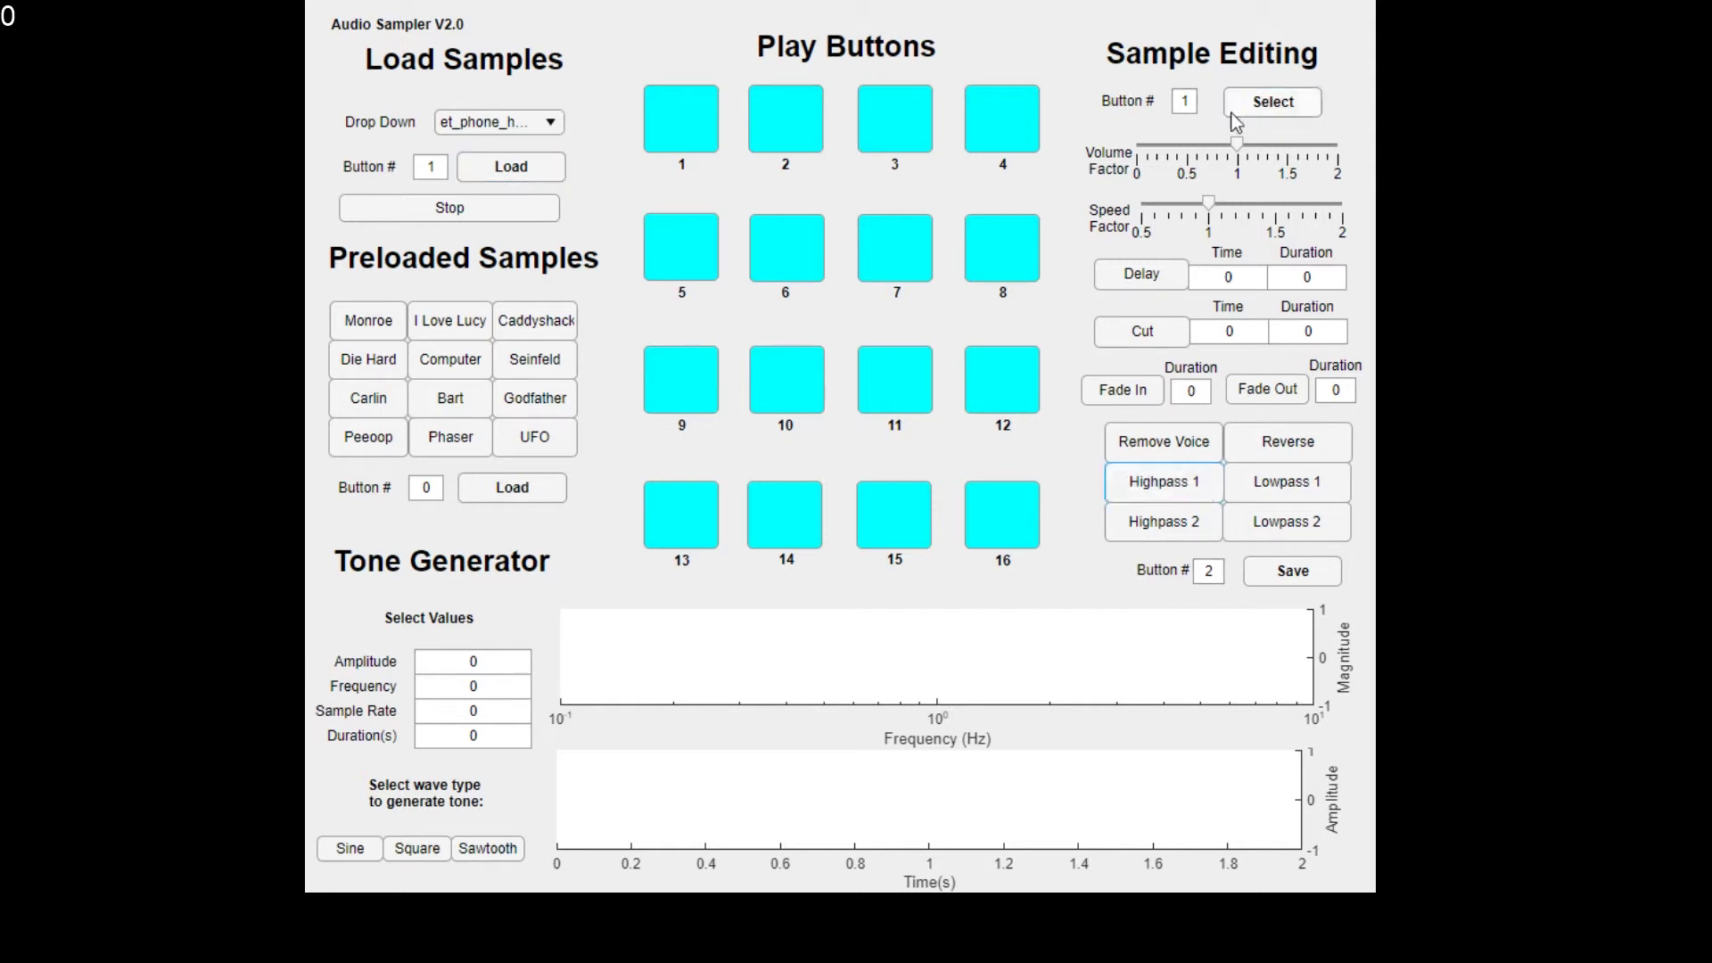
left_click(1218, 574)
left_click(1295, 573)
Play the high-pass copy on button 2 and the original on button 1 to compare
left_click(1186, 489)
left_click(795, 125)
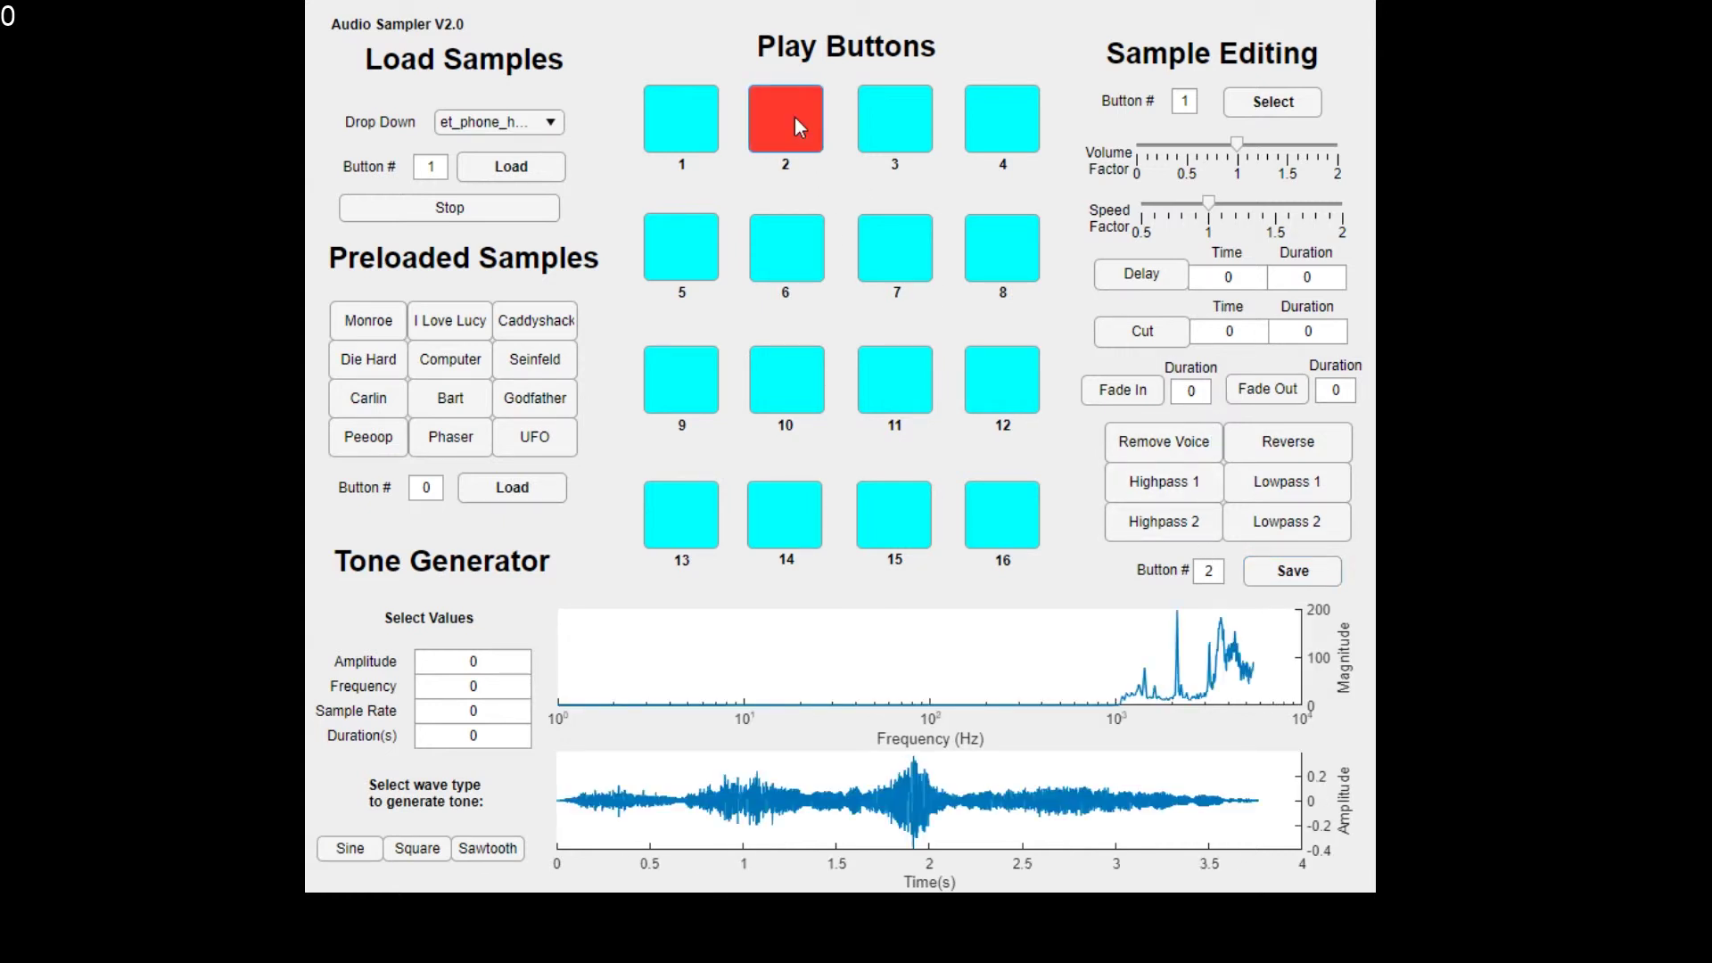
left_click(667, 129)
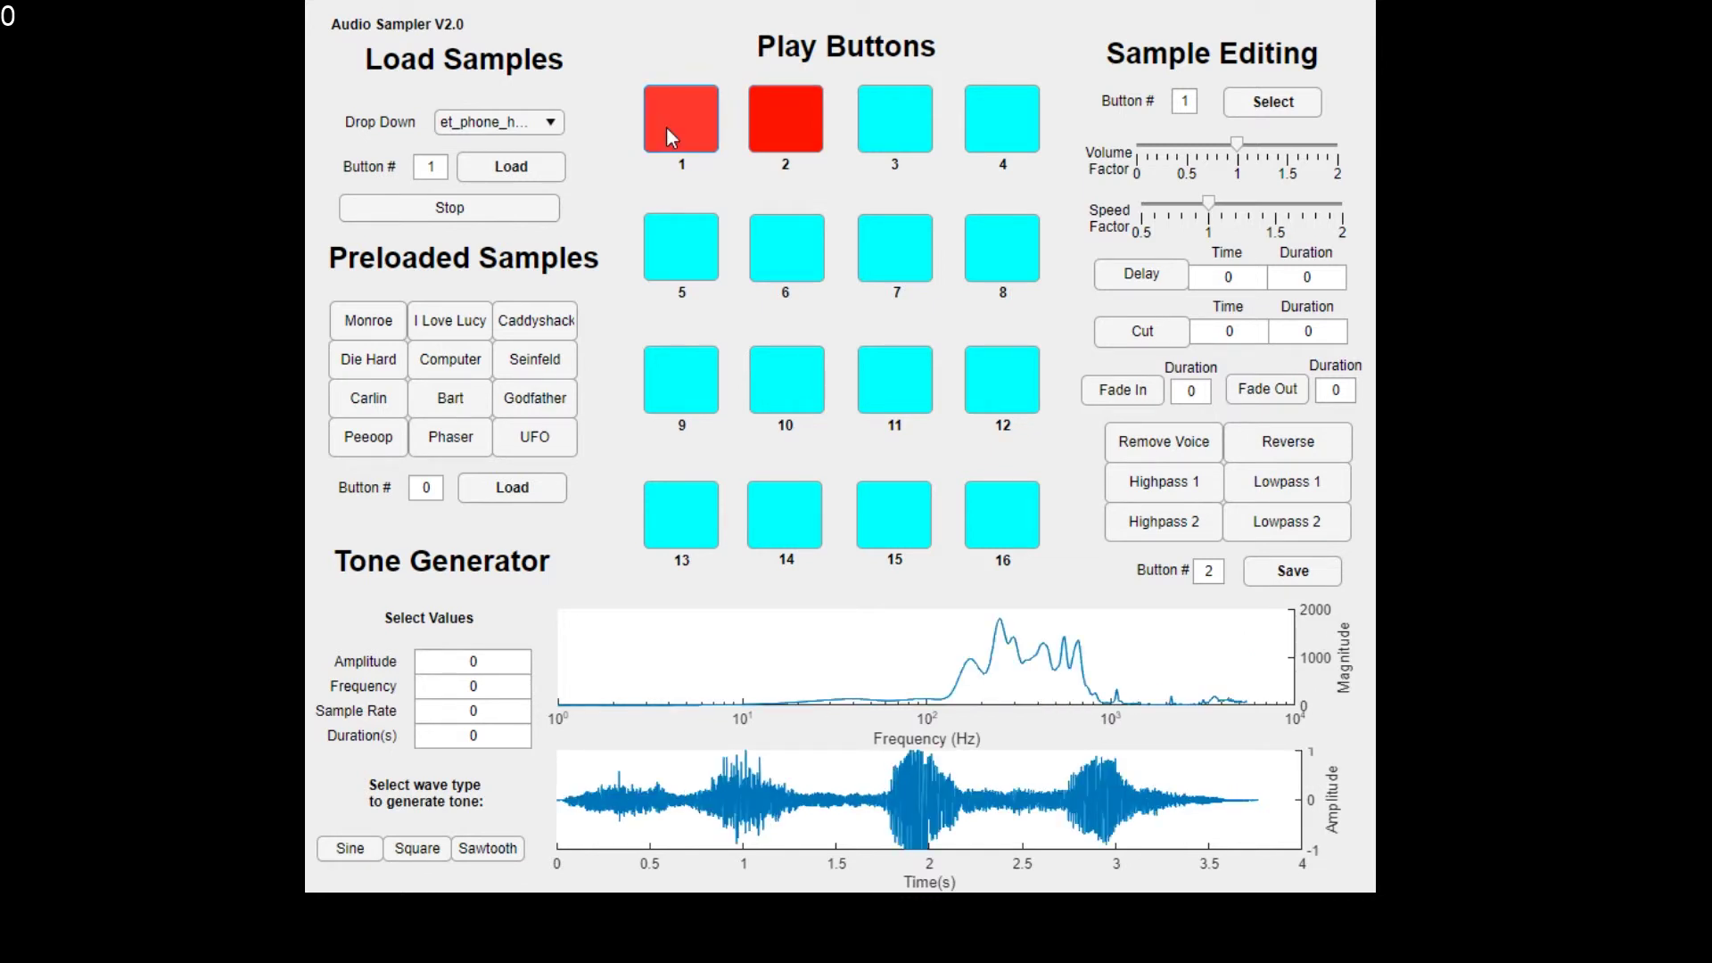
left_click(788, 109)
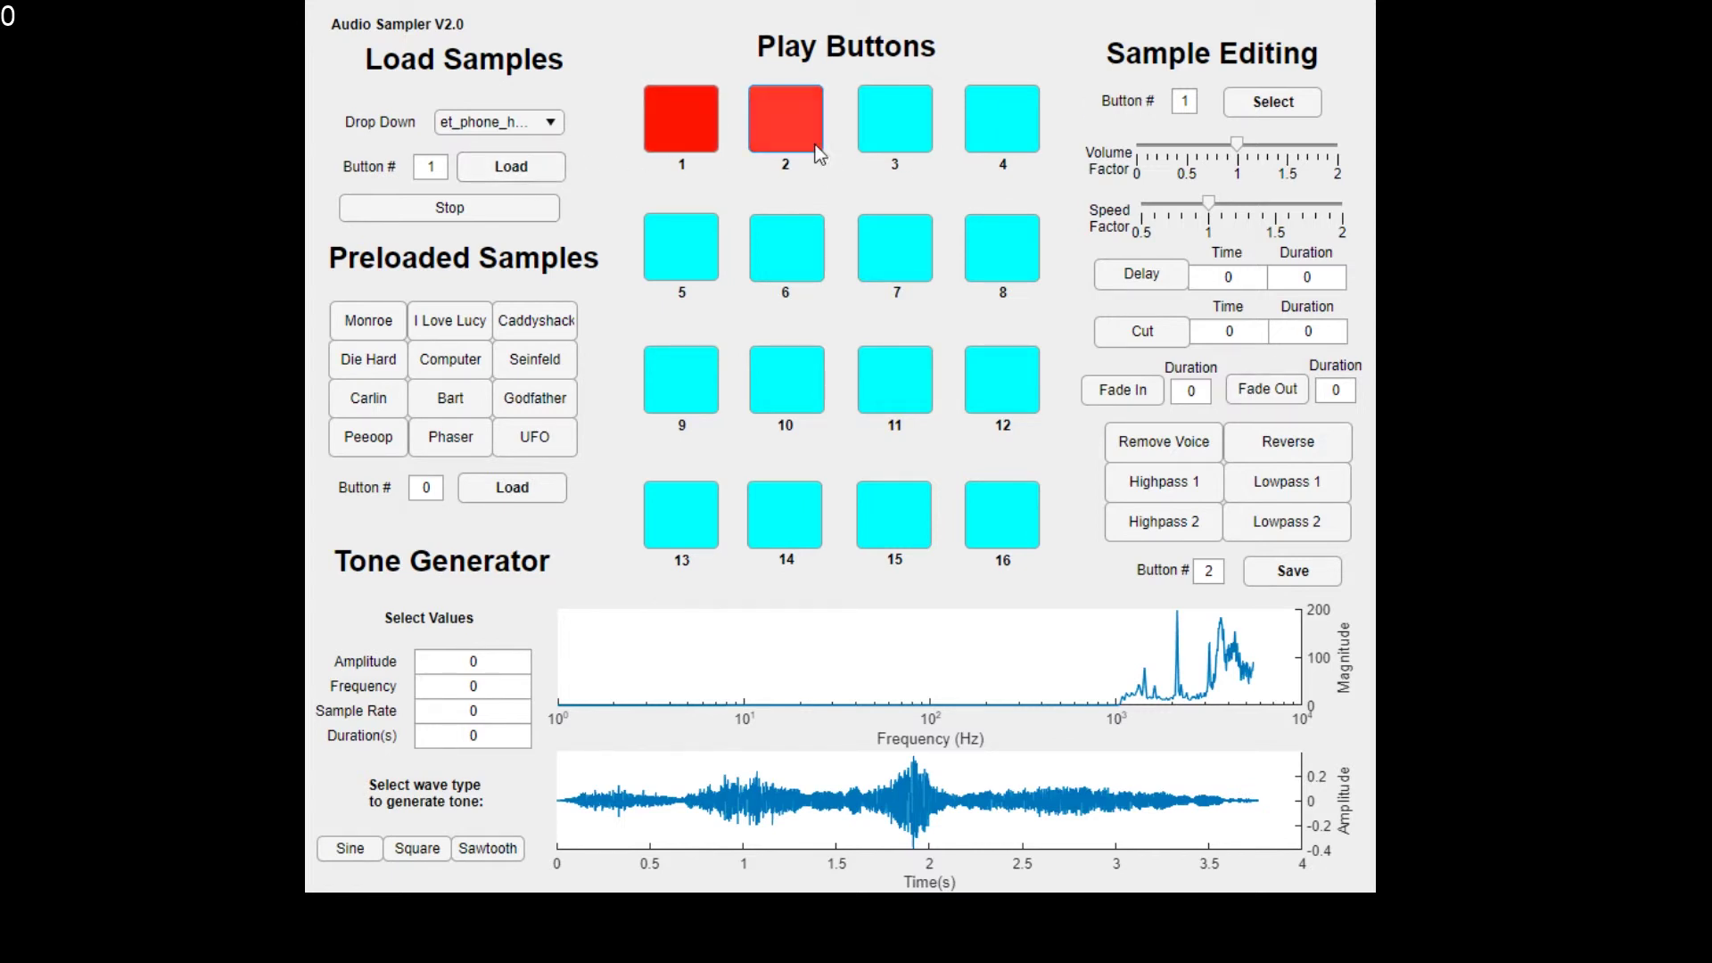
Apply Lowpass 1 to button 1's sample, save it to button 3, and play it
left_click(1236, 100)
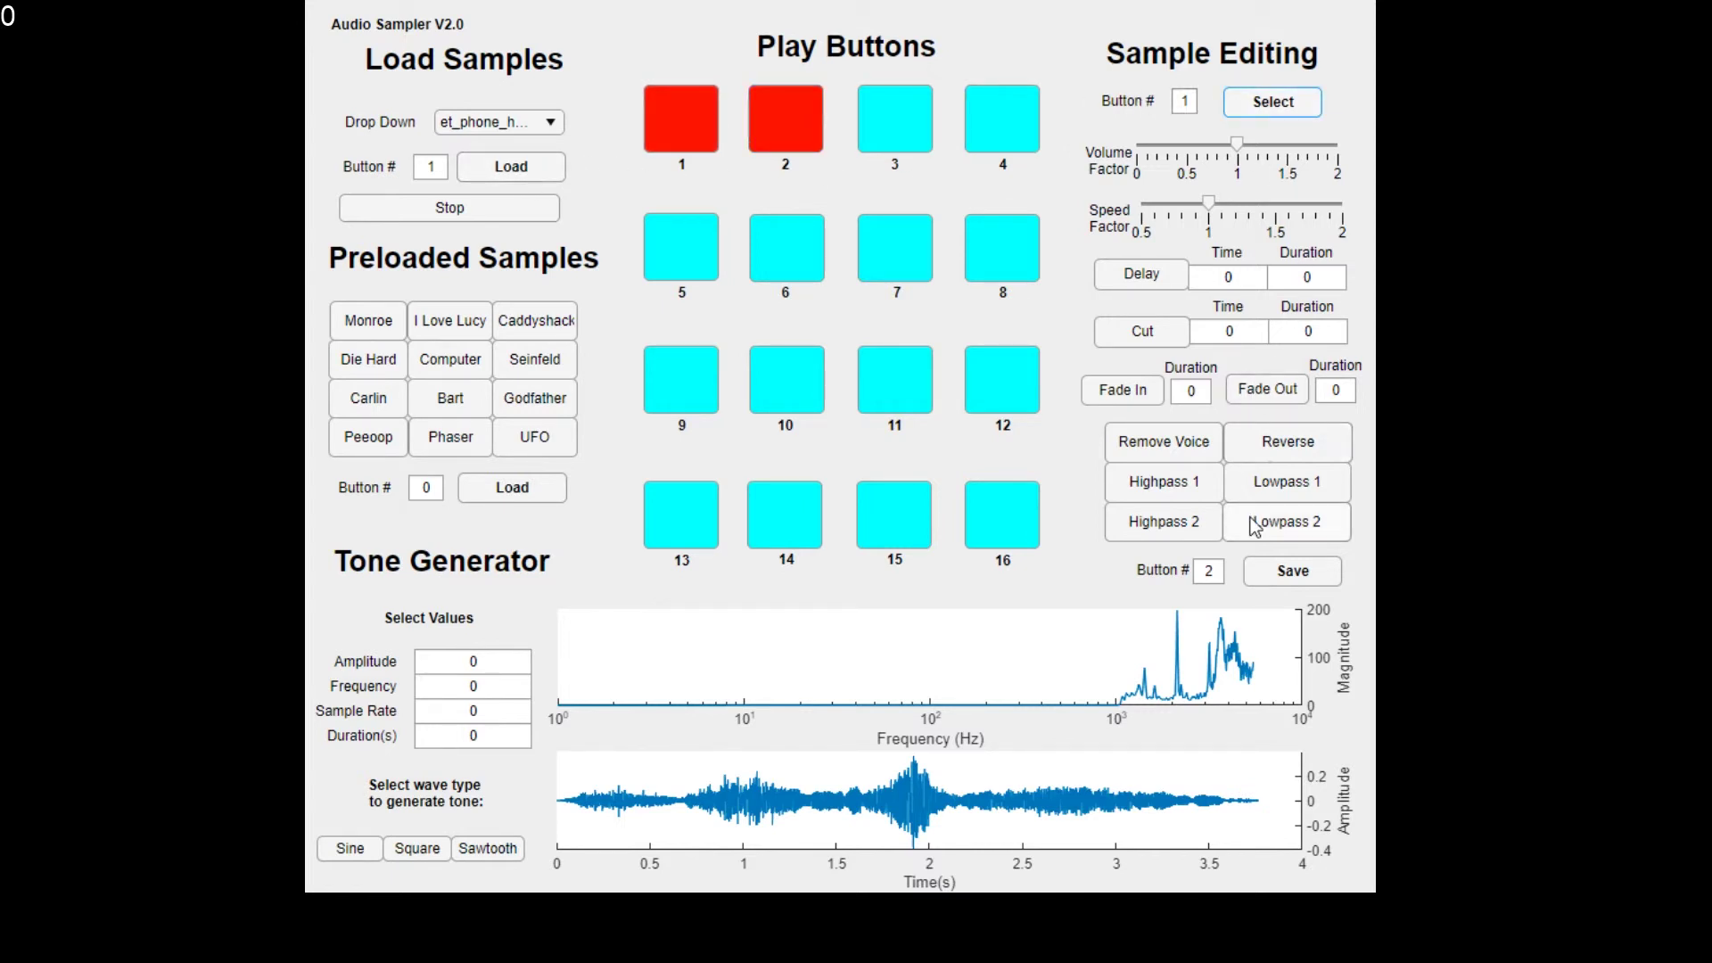
key("BackSpace")
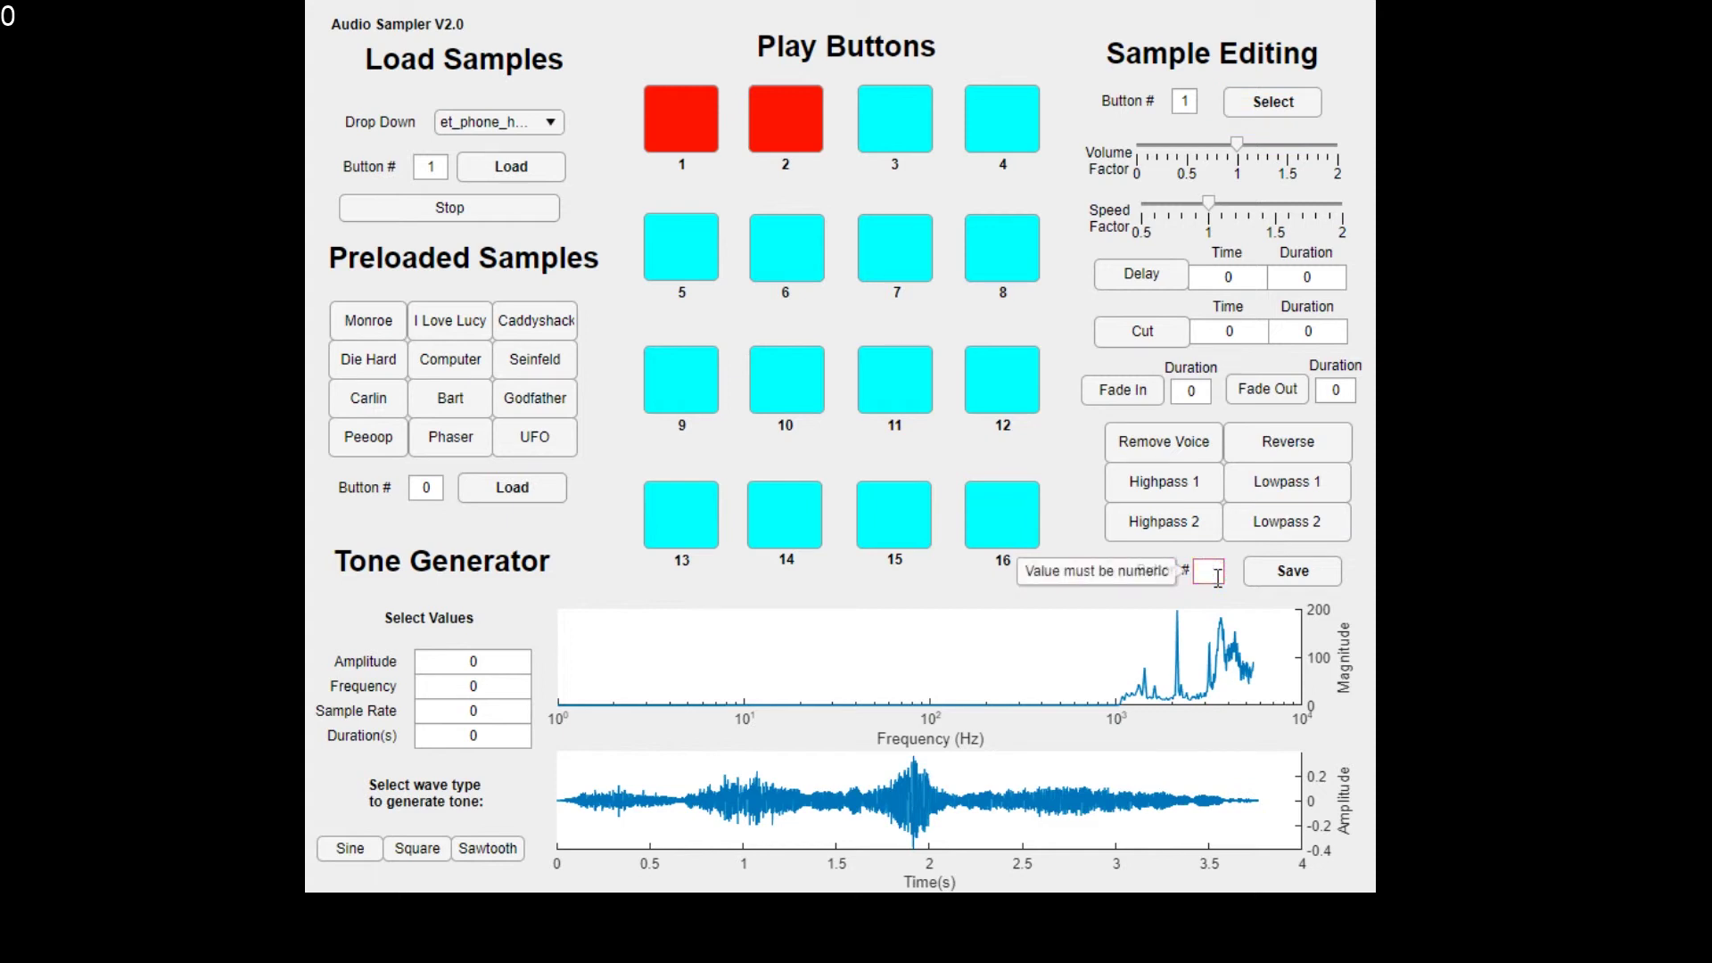
type("3")
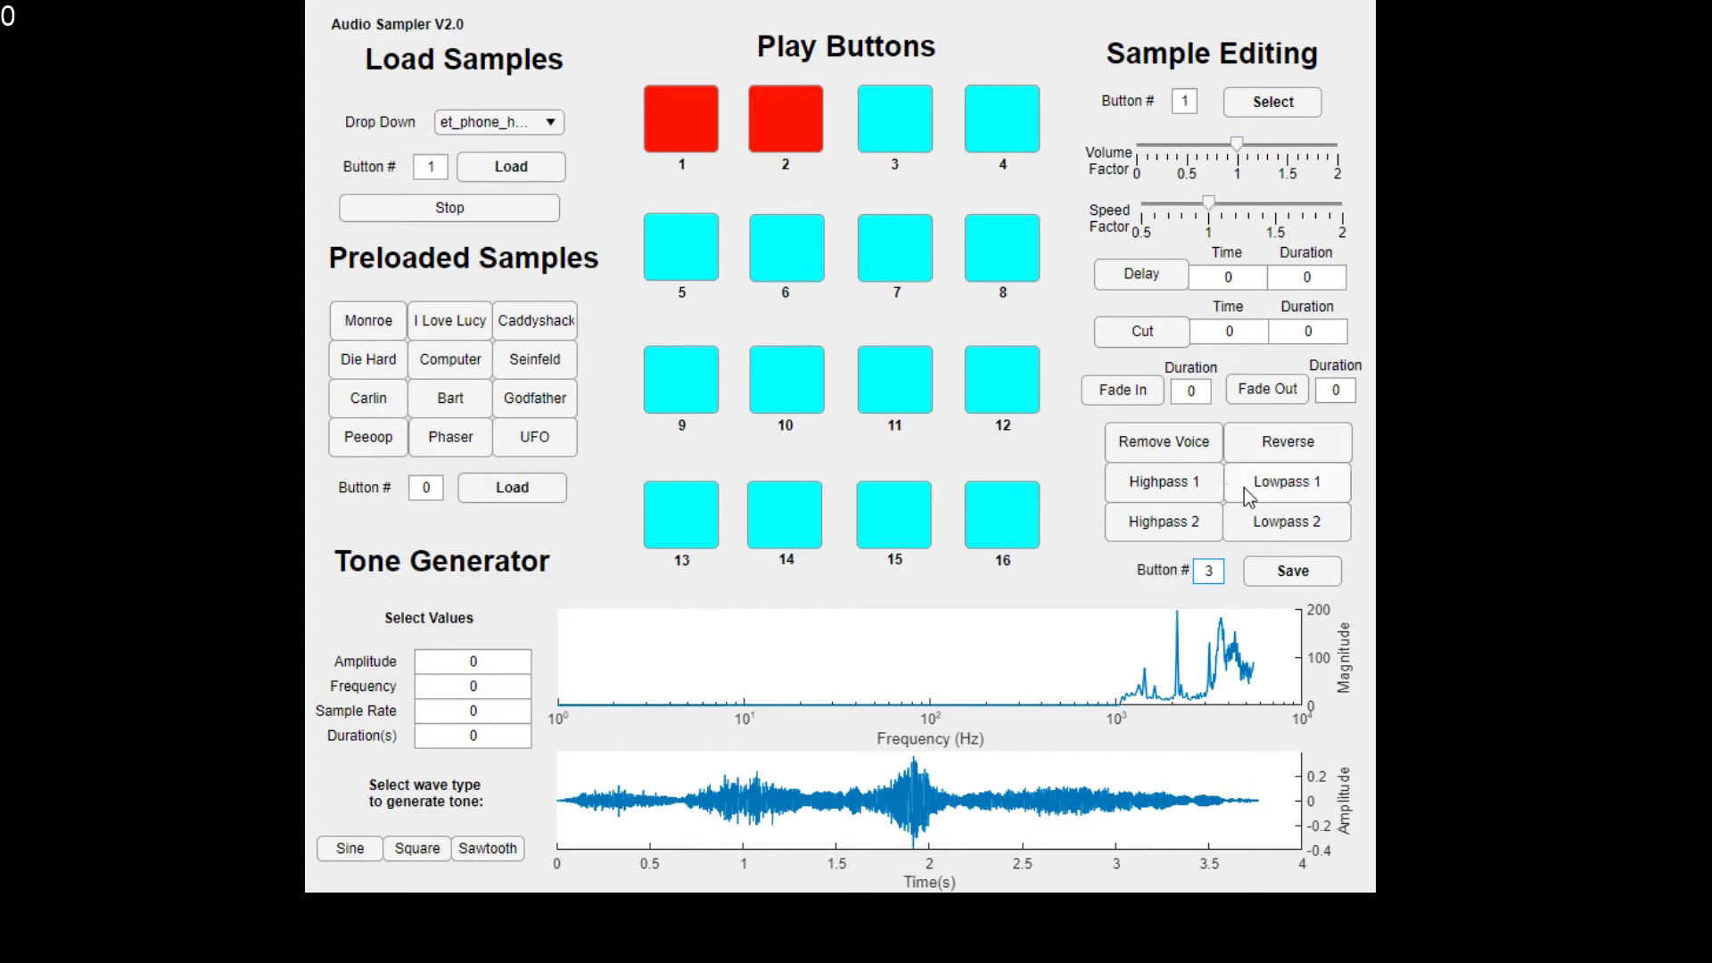
left_click(1319, 488)
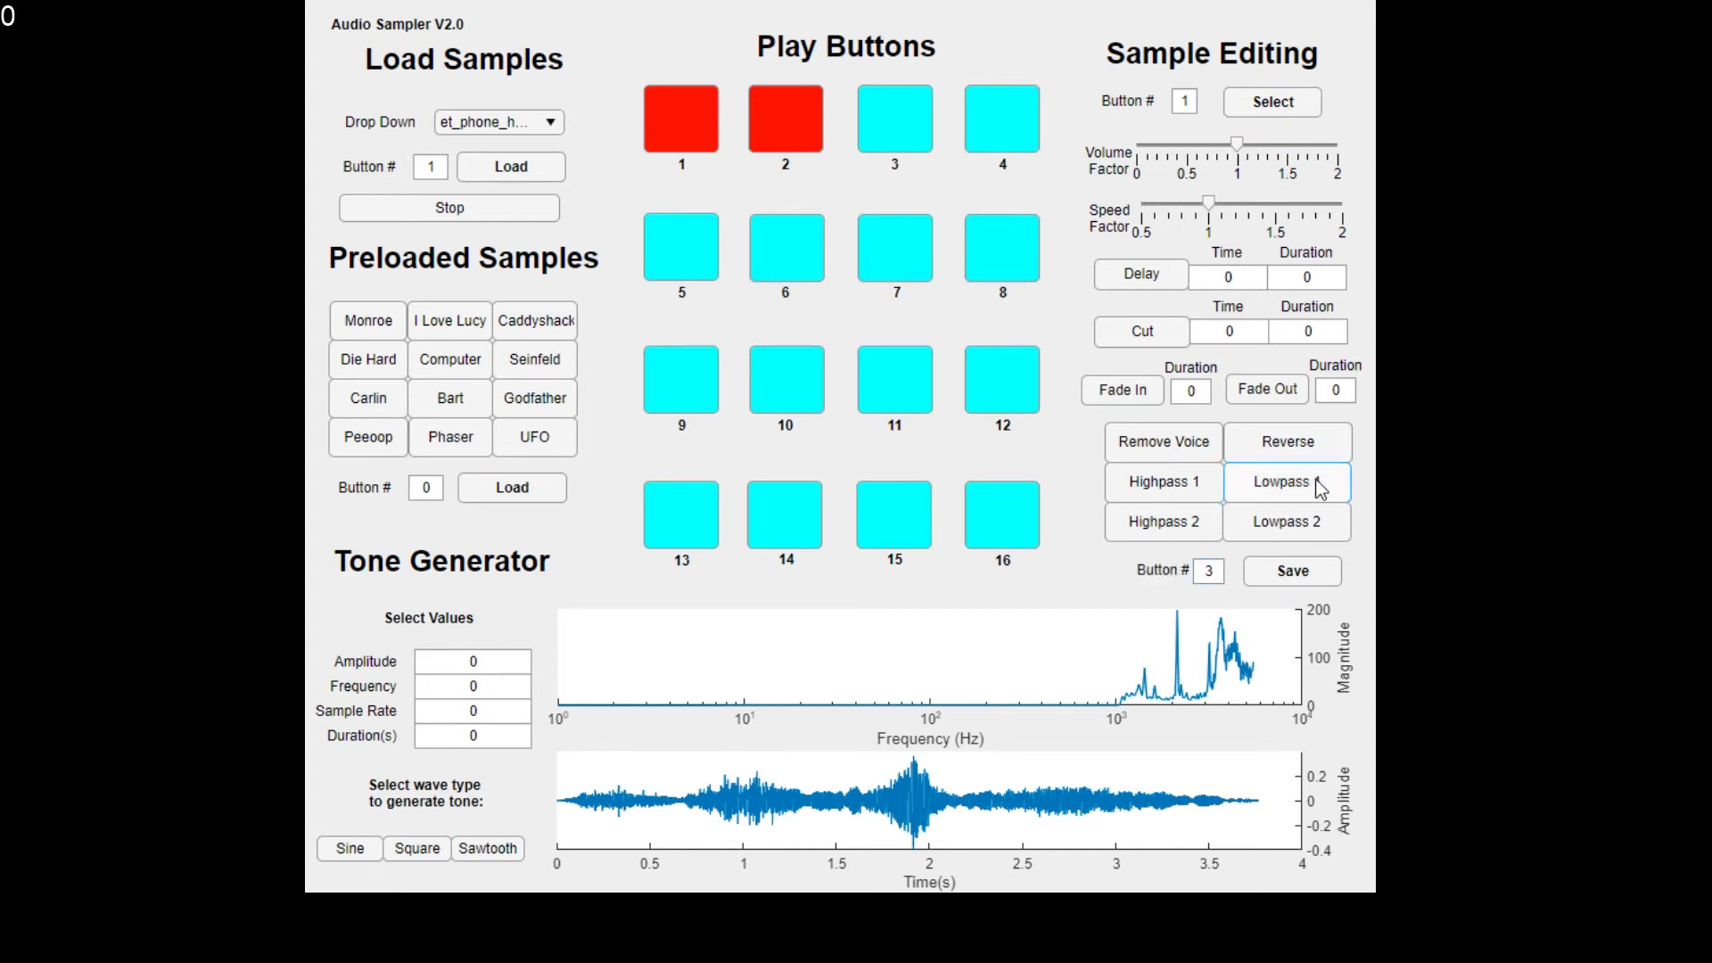
left_click(1323, 578)
left_click(928, 134)
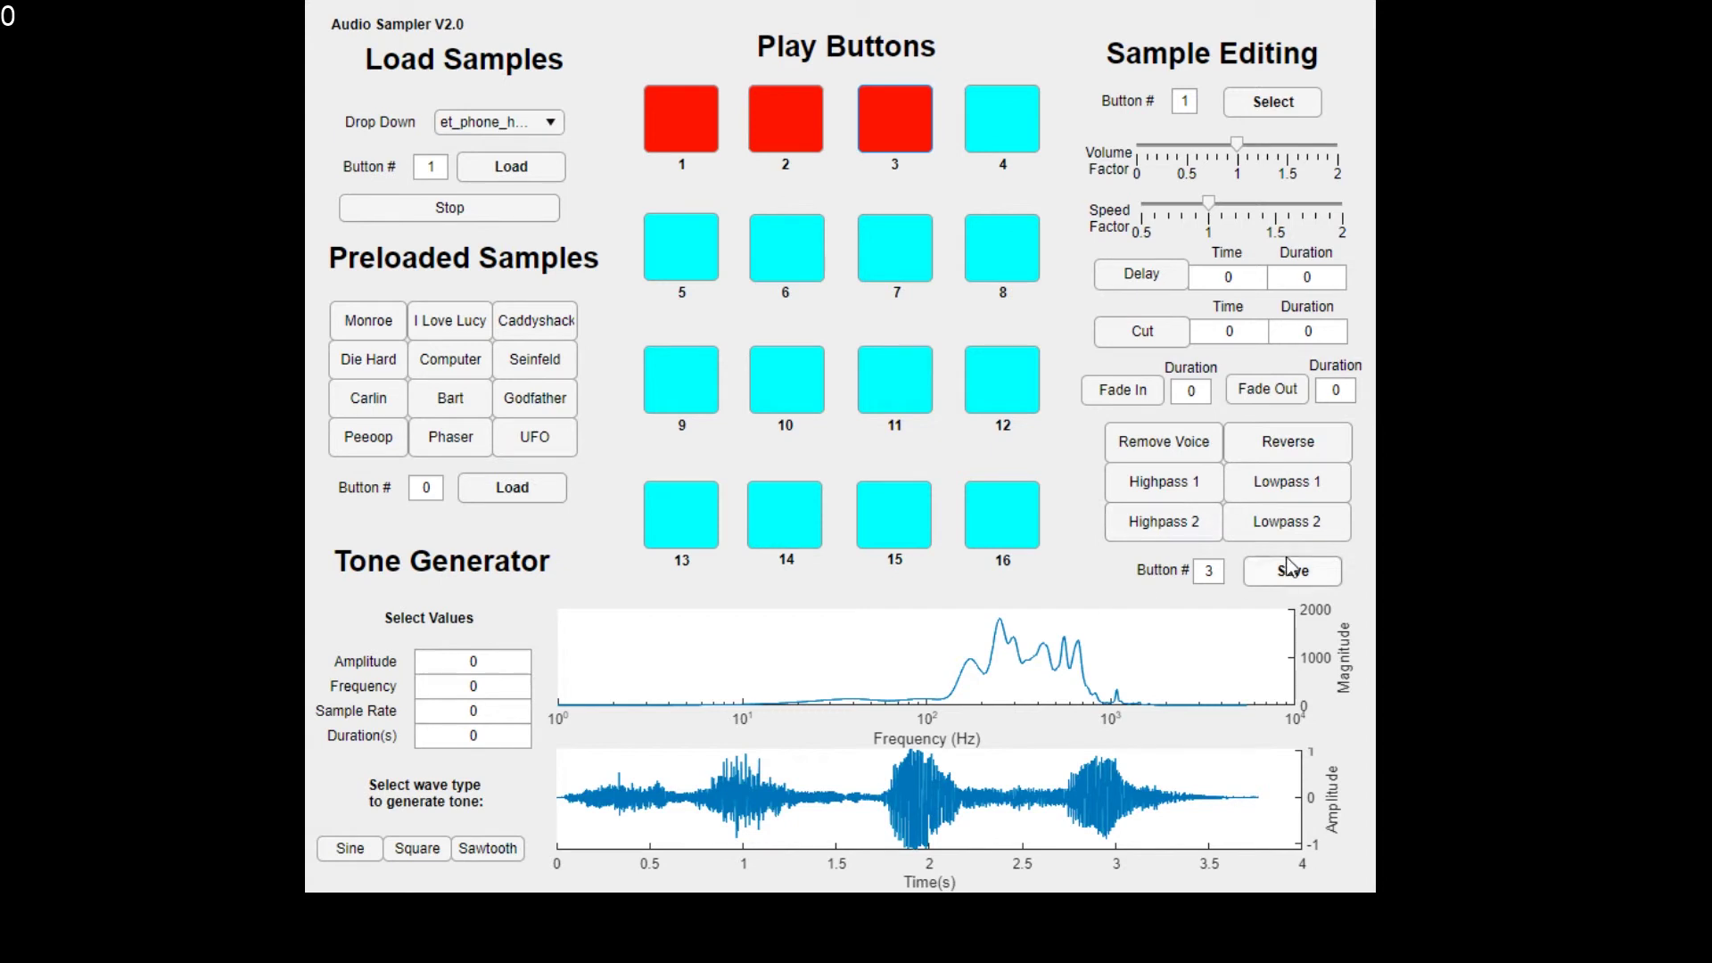
Load Queen.wav onto play button 1, play it, then stop
left_click(511, 130)
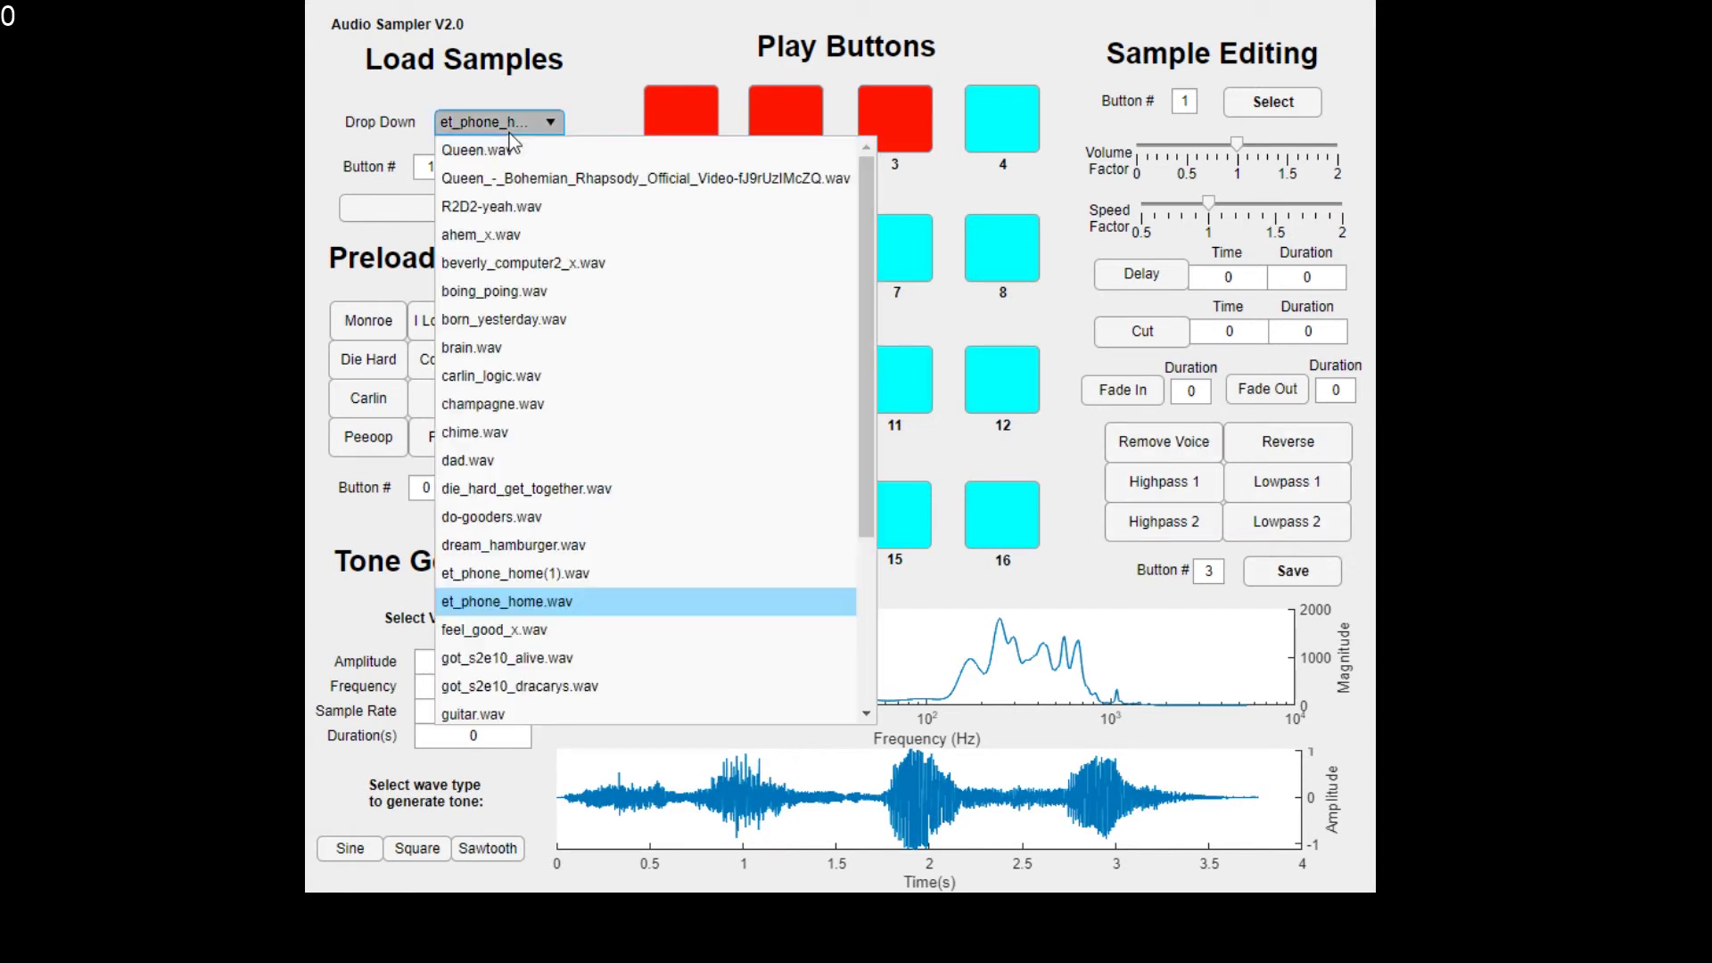
left_click(496, 150)
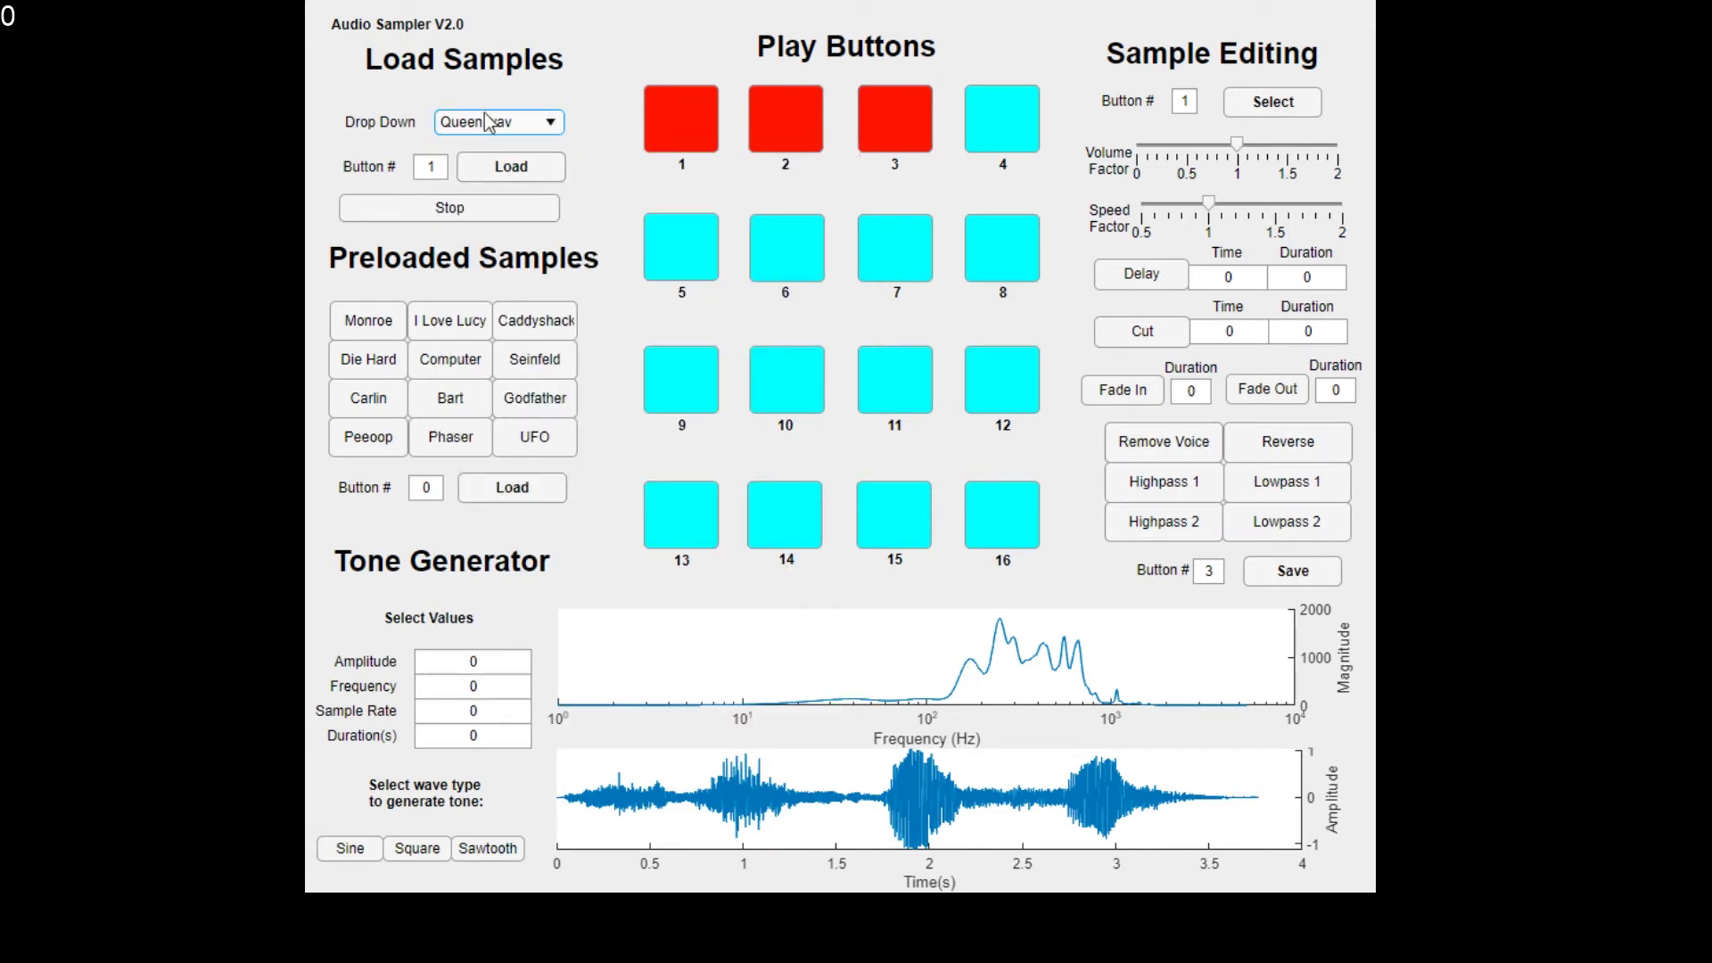
left_click(525, 179)
left_click(680, 116)
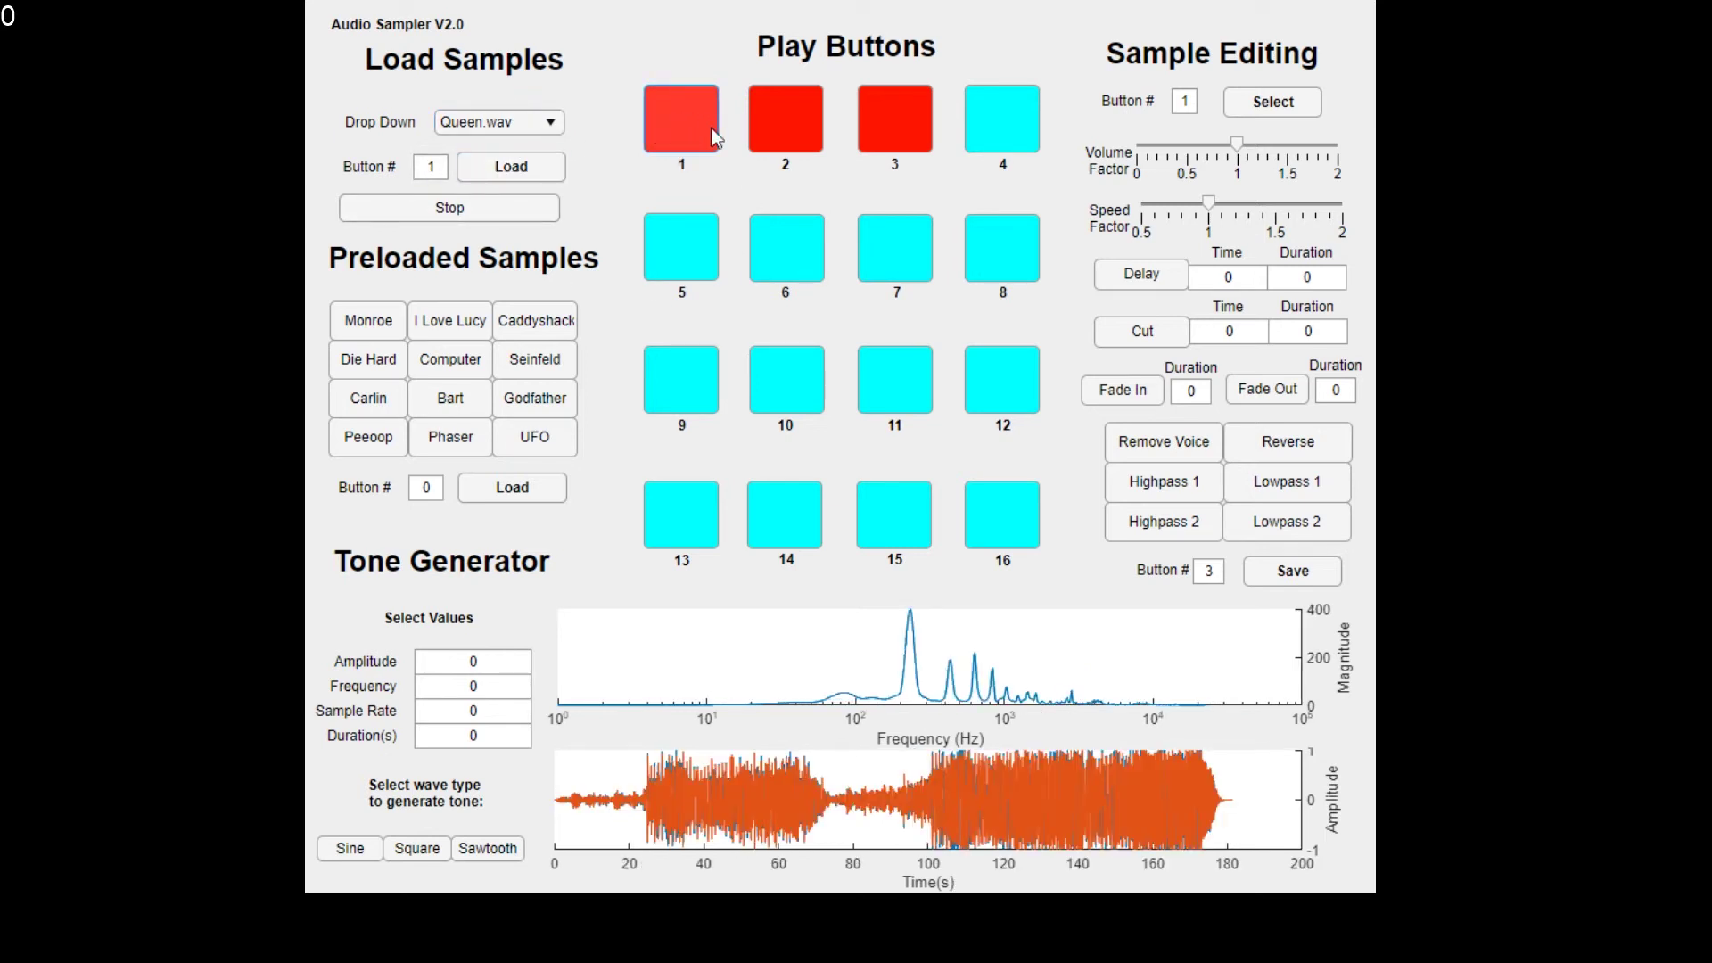
left_click(495, 215)
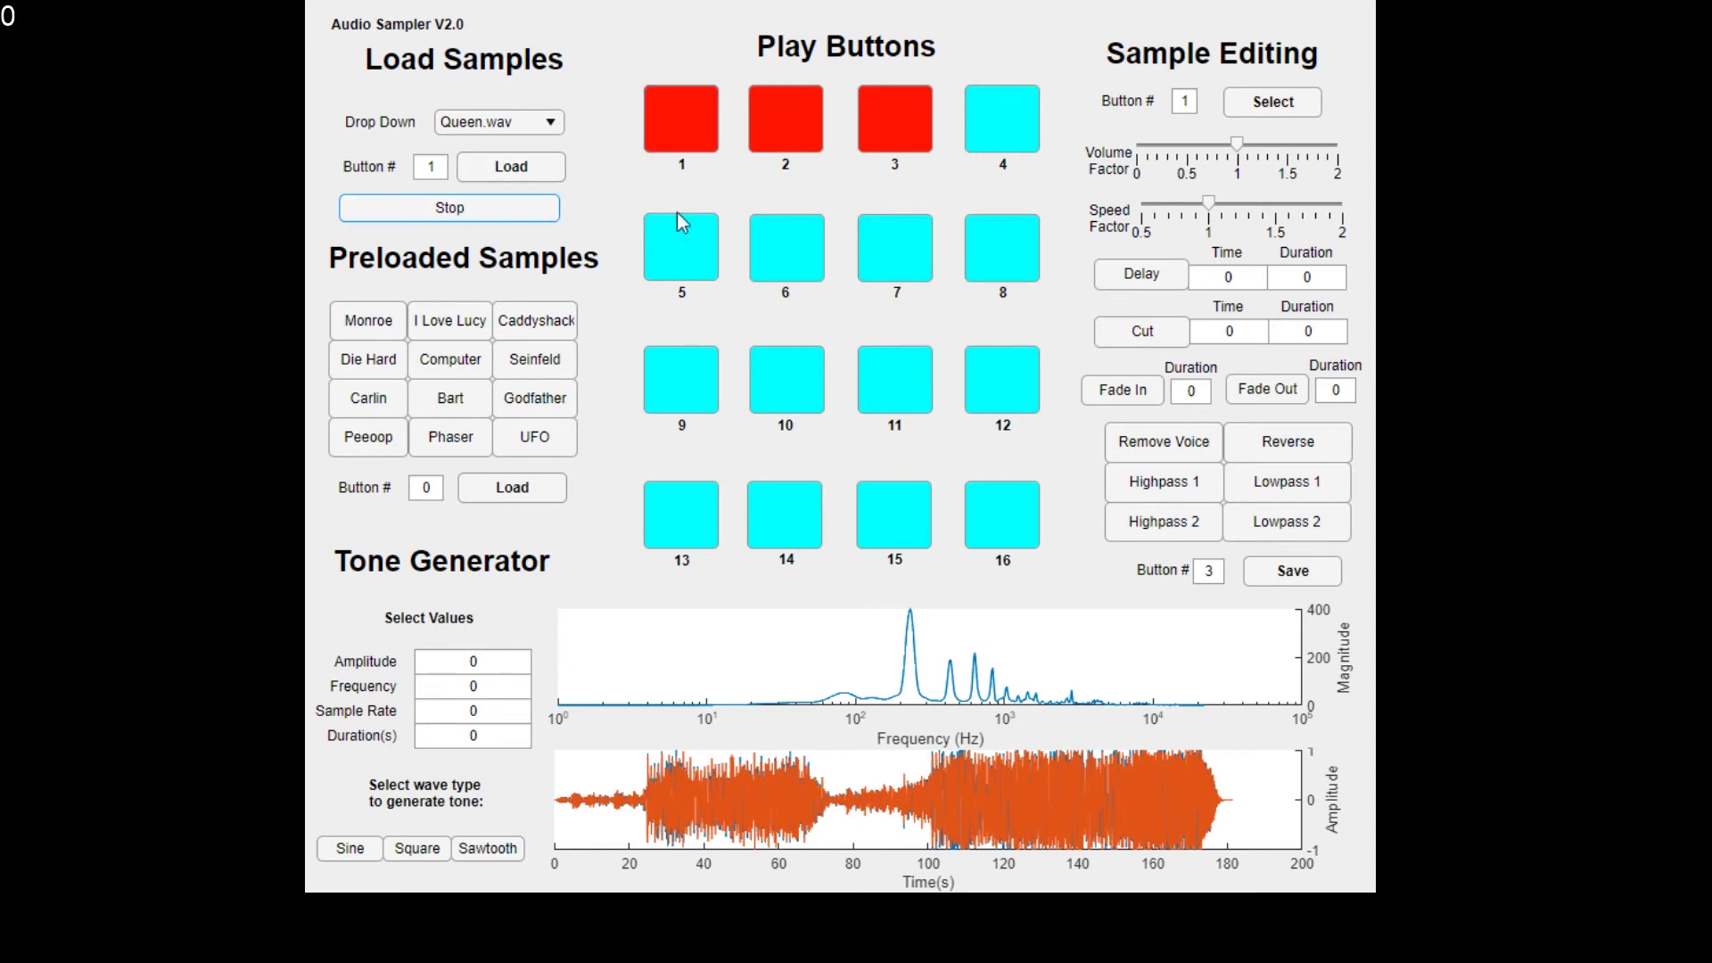
Remove the voice from button 1's sample, save it to button 4, play it, then stop
left_click(1264, 101)
left_click(1185, 452)
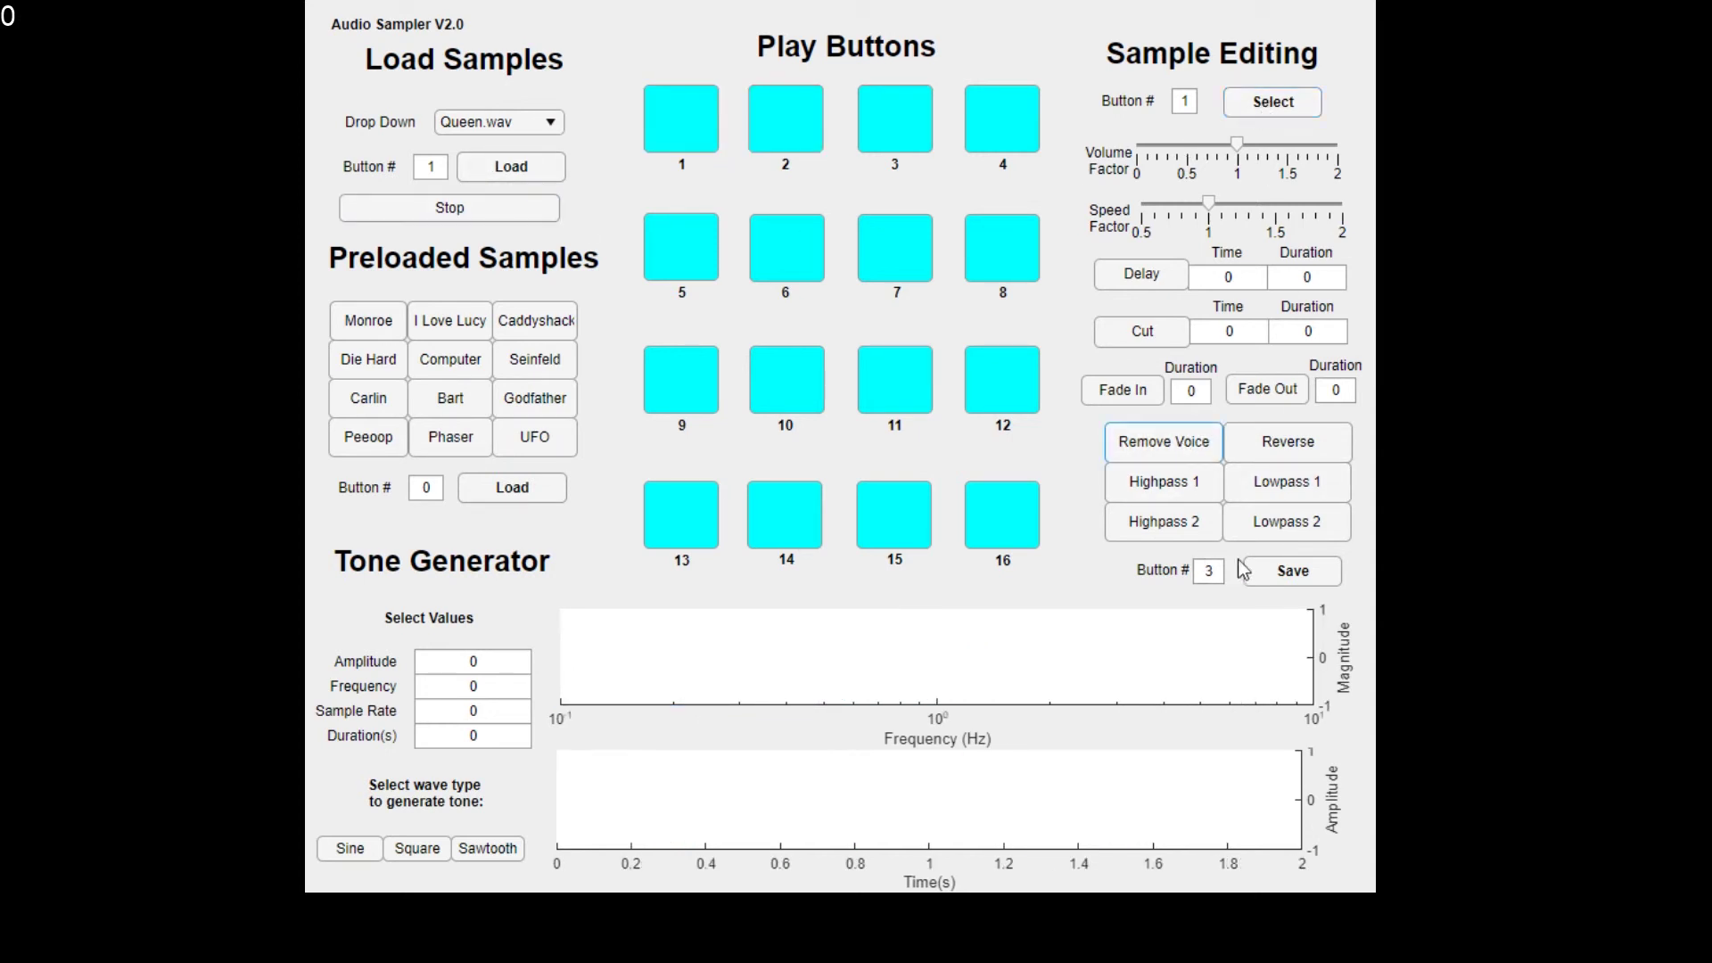
left_click(1213, 571)
key("BackSpace")
type("4")
left_click(1293, 573)
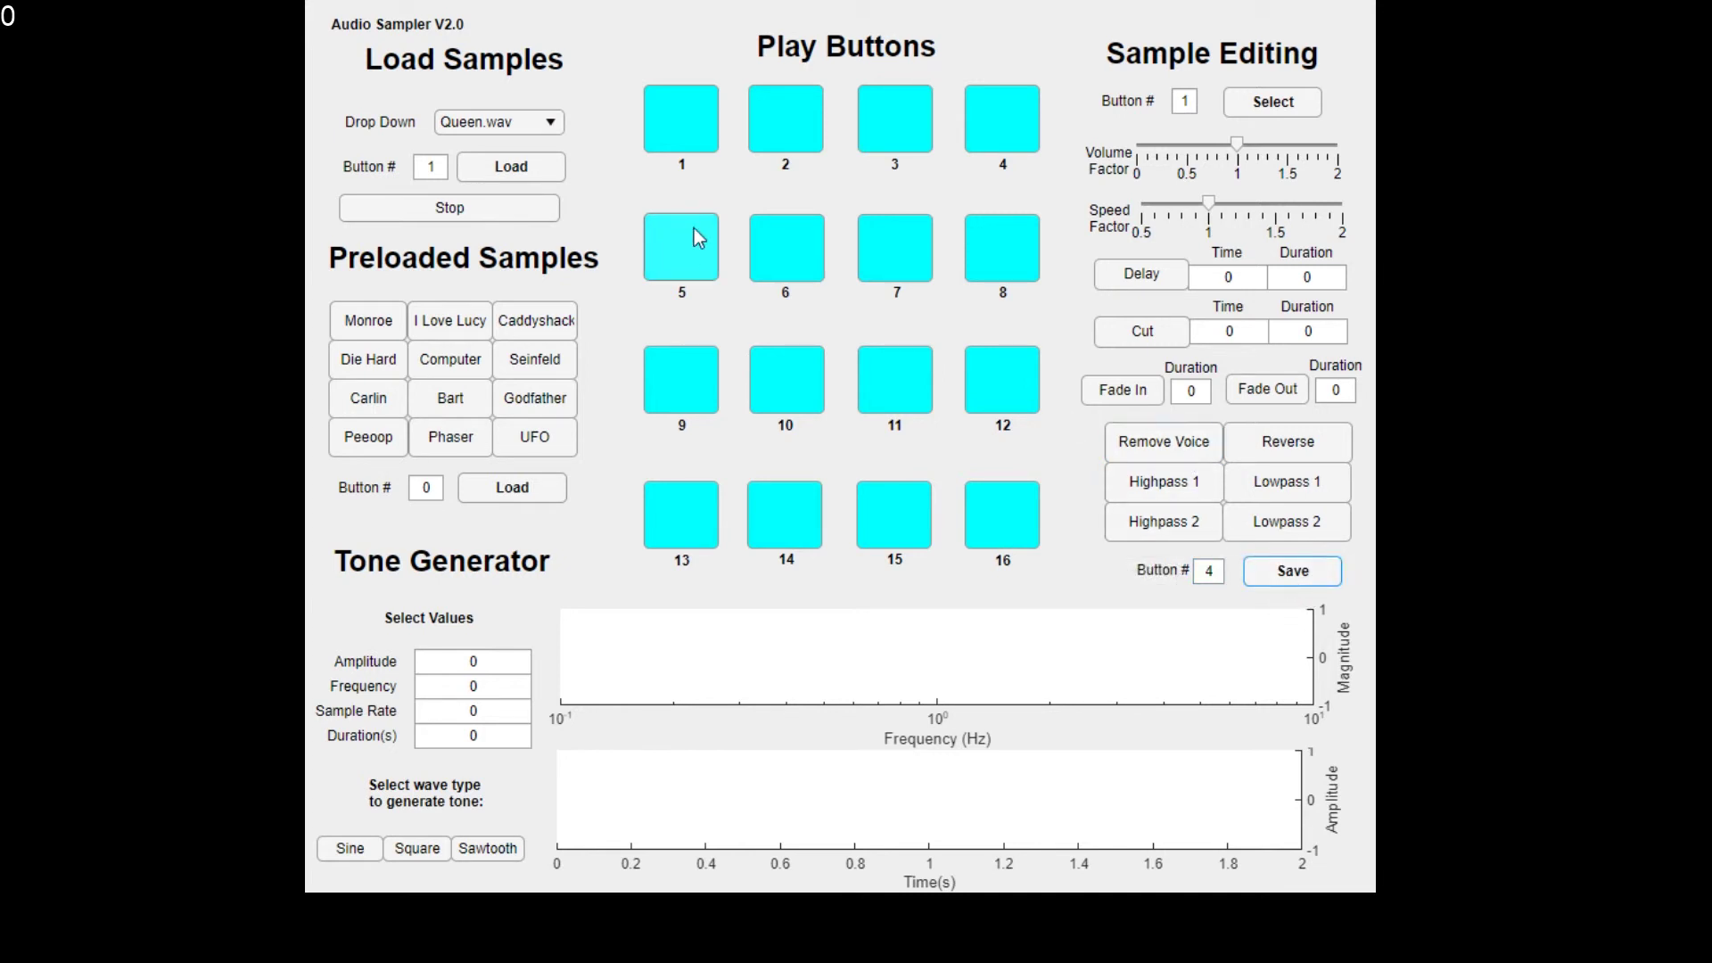
left_click(1021, 125)
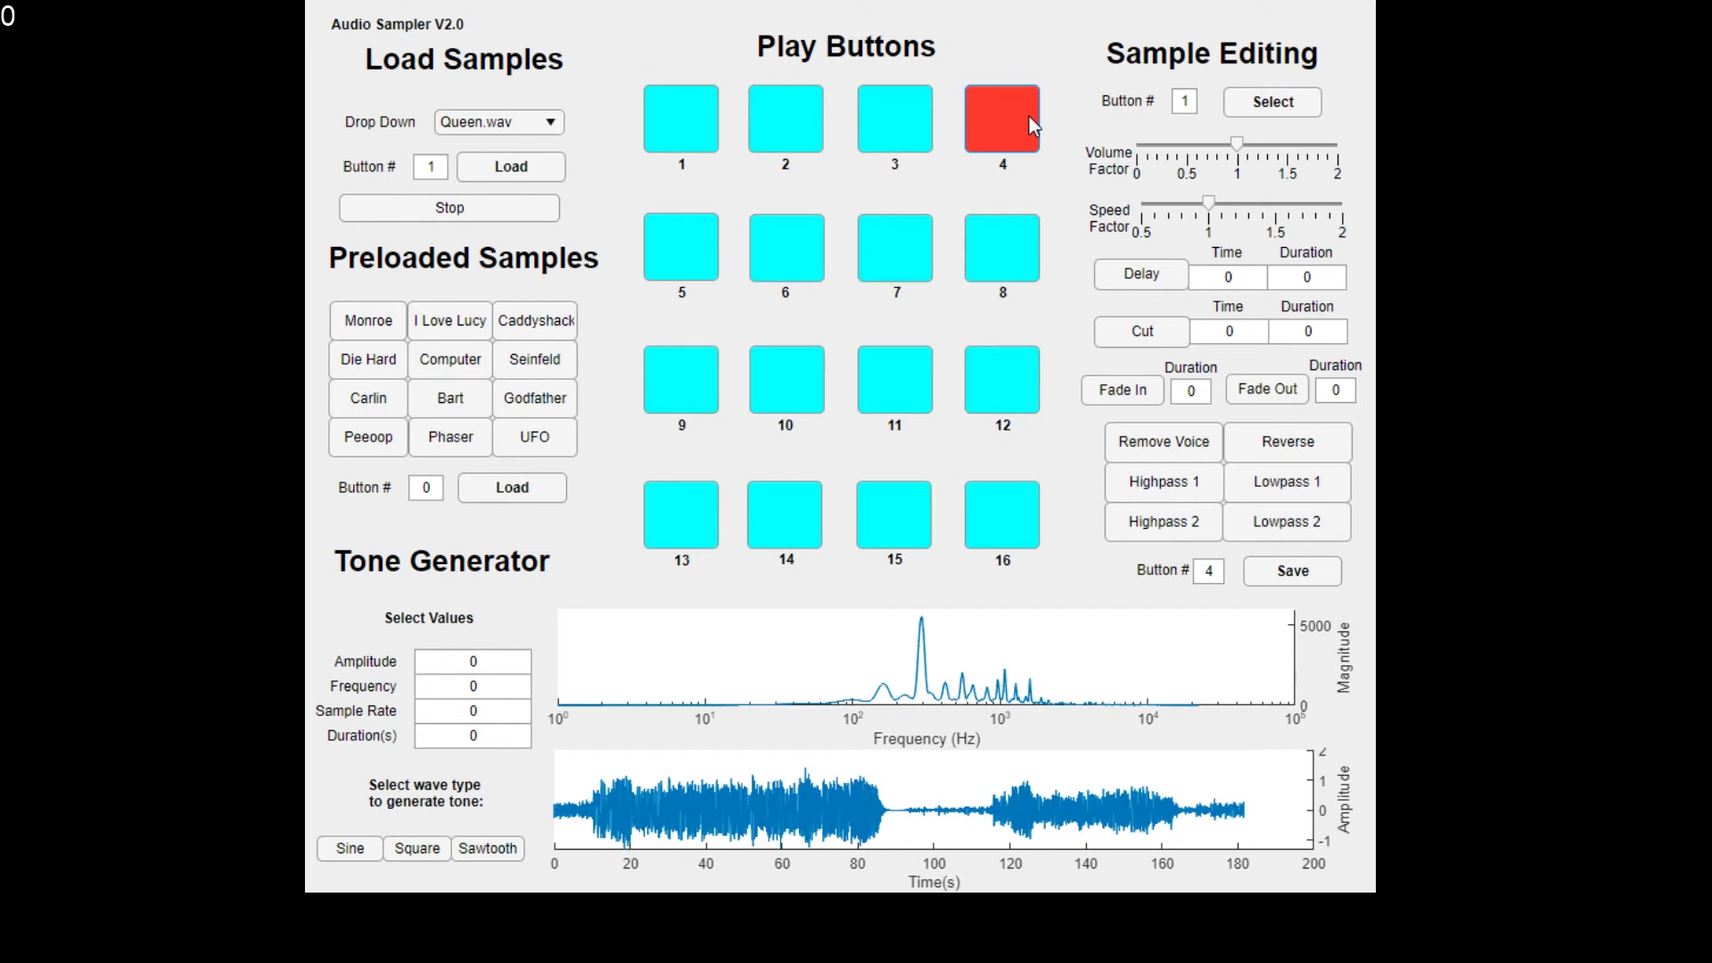
left_click(476, 213)
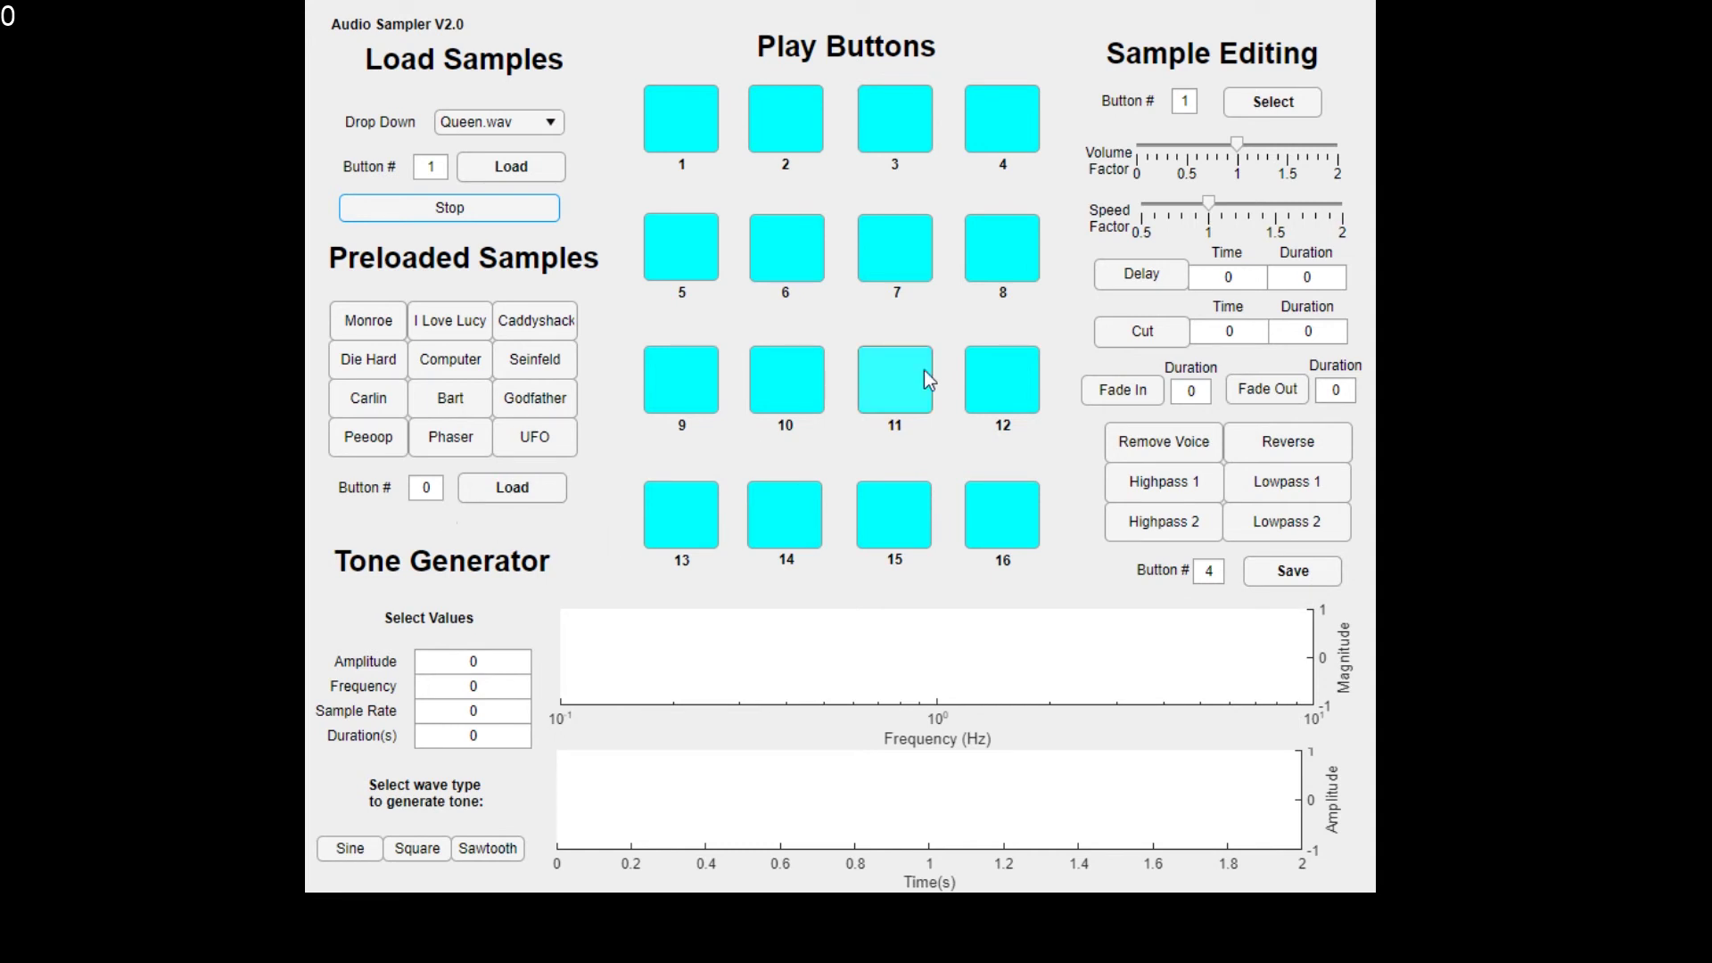
Enter tone amplitude 1, frequency 261, sample rate 8000, and clear the old duration
left_click(516, 662)
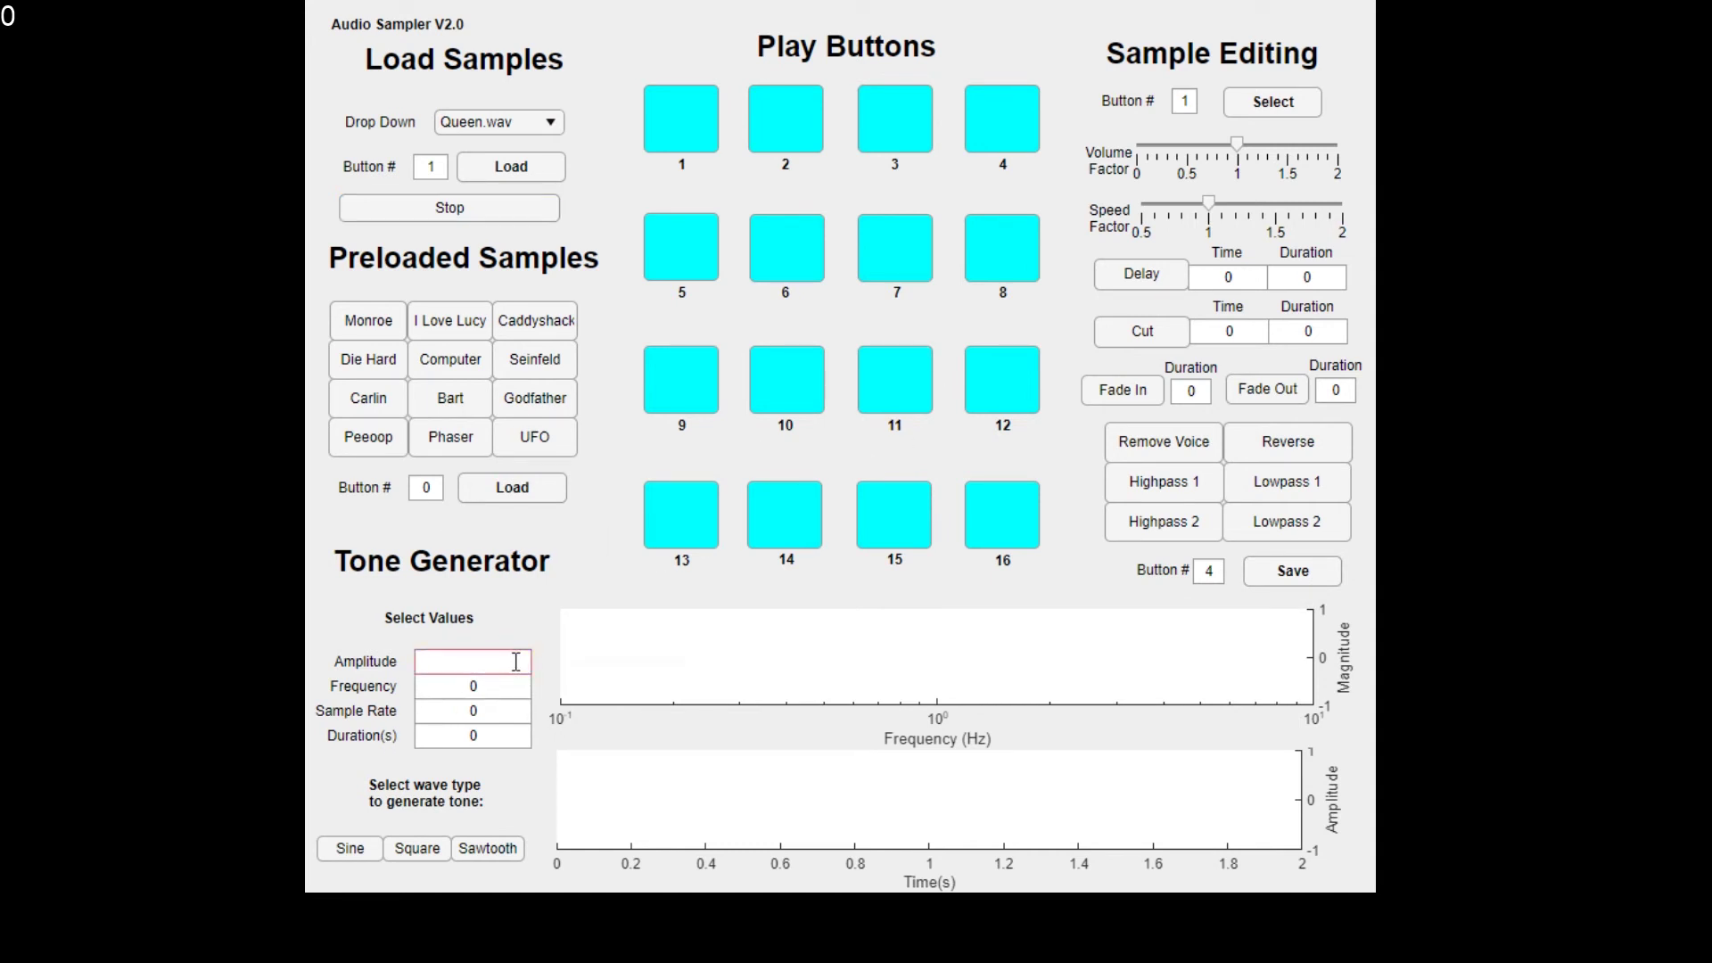
type("1")
left_click(500, 693)
key("BackSpace")
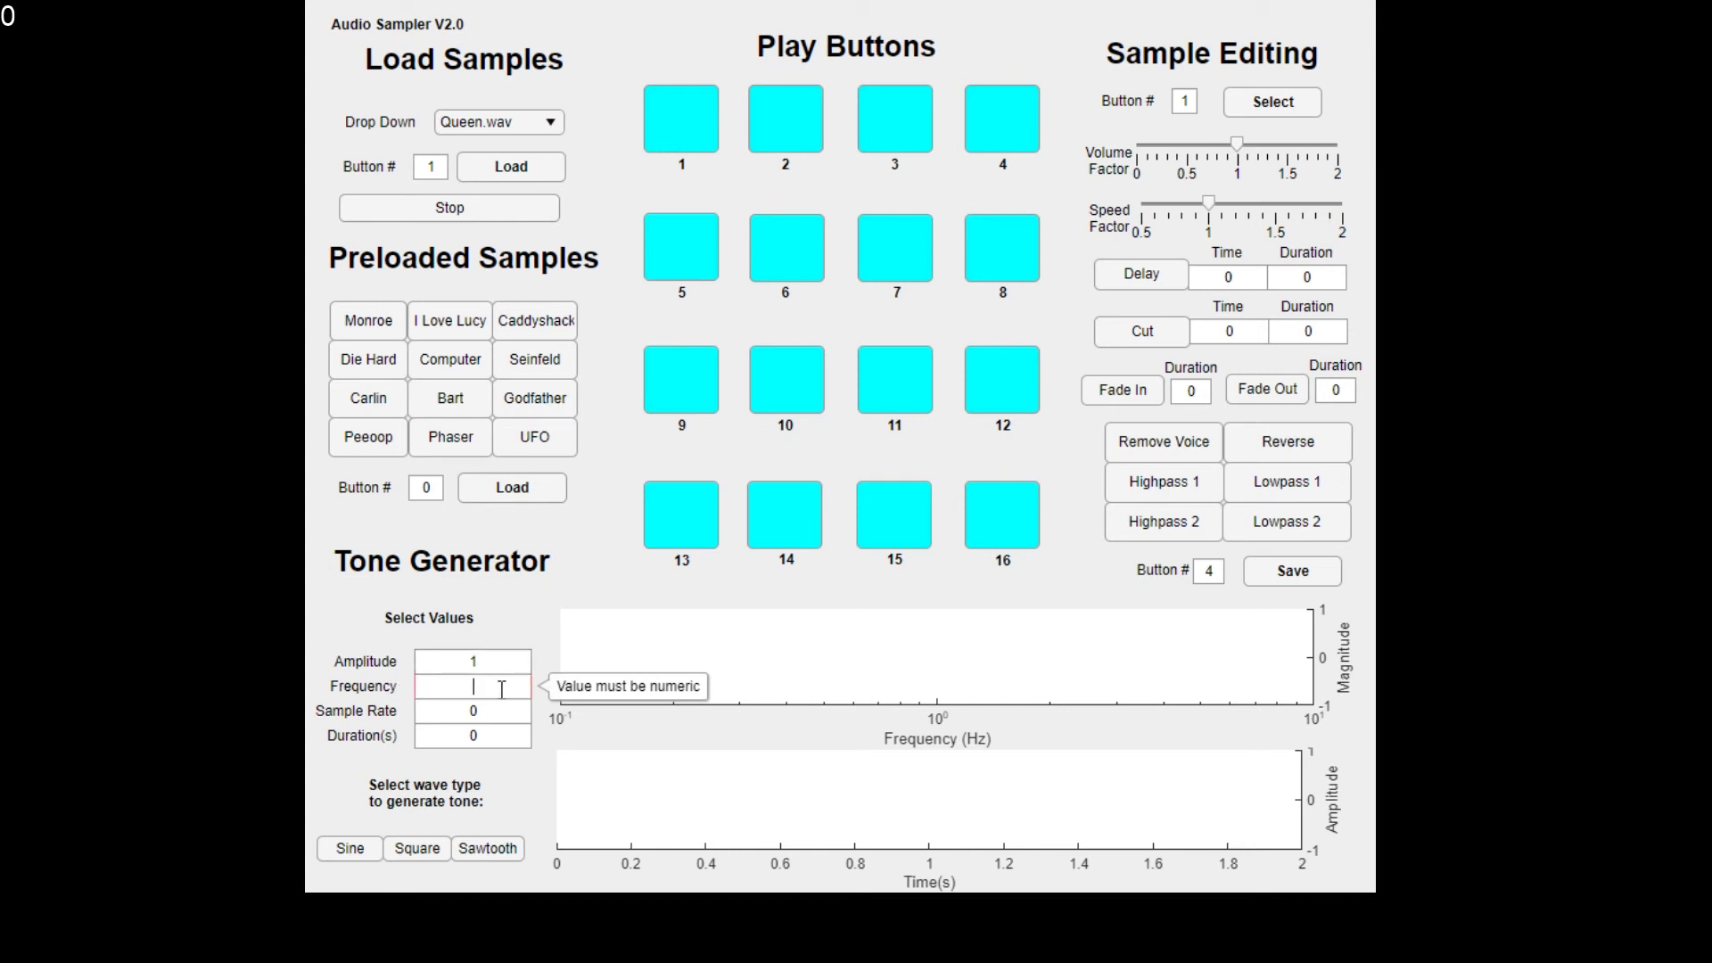
type("261")
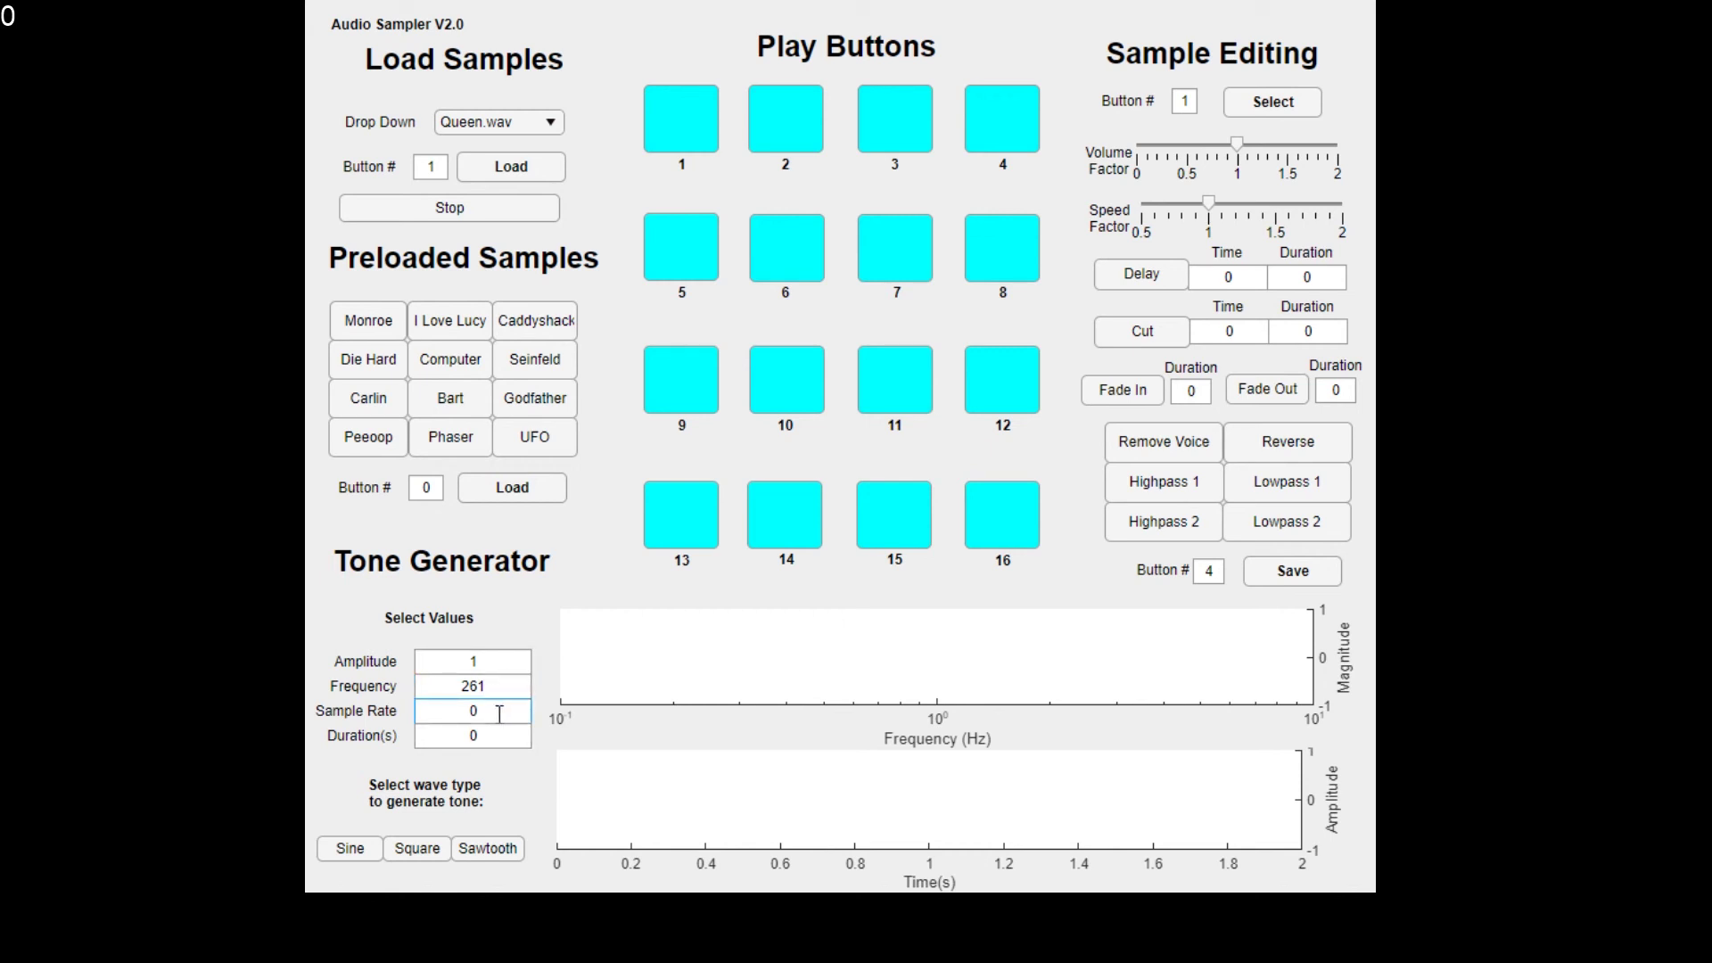
key("BackSpace")
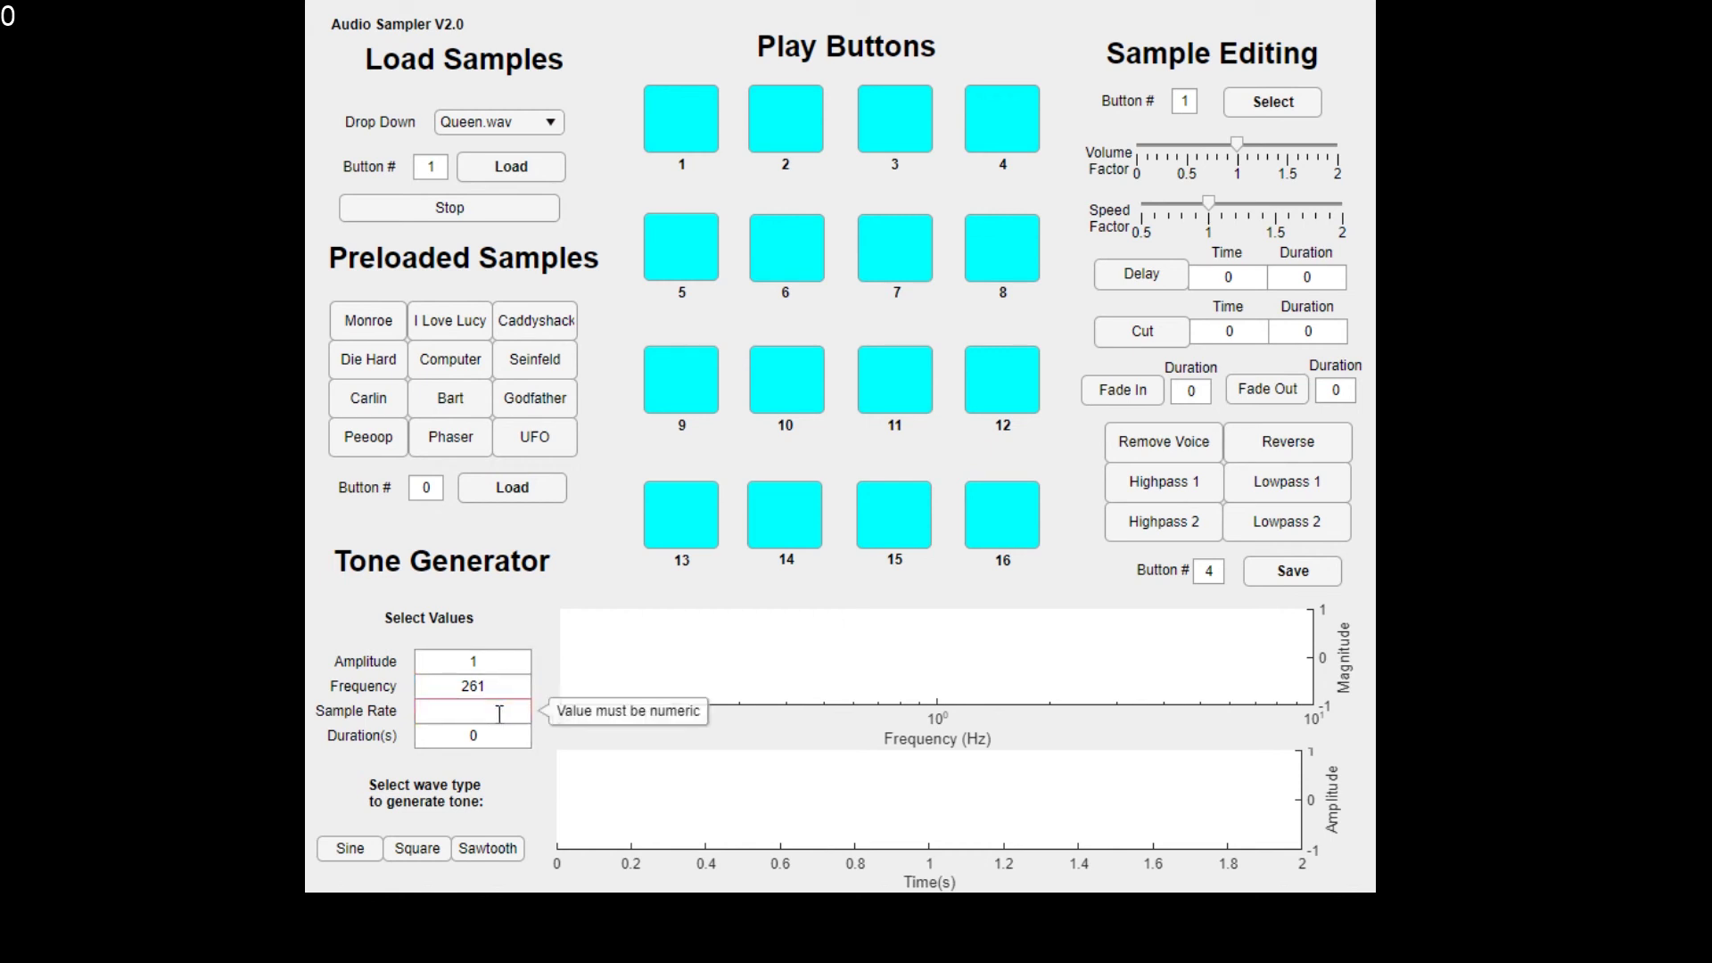
type("80")
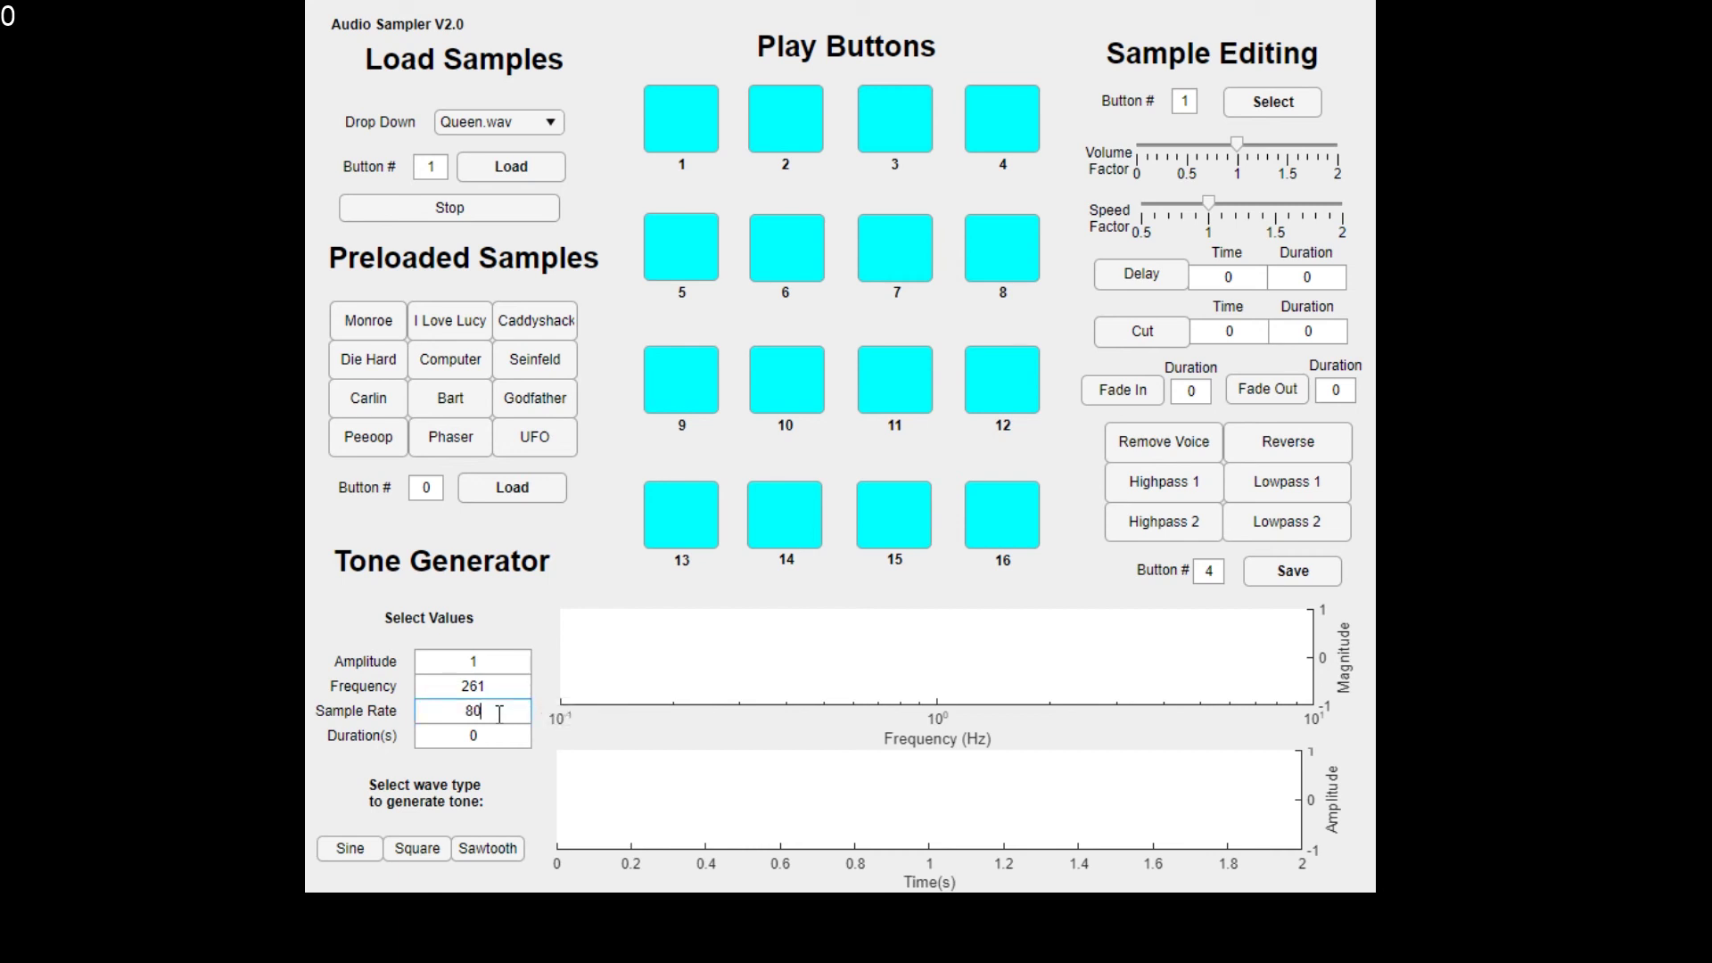
type("00")
left_click(501, 733)
key("BackSpace")
Set duration to 2 seconds and generate sine, square, then sawtooth tones
type("2")
left_click(351, 856)
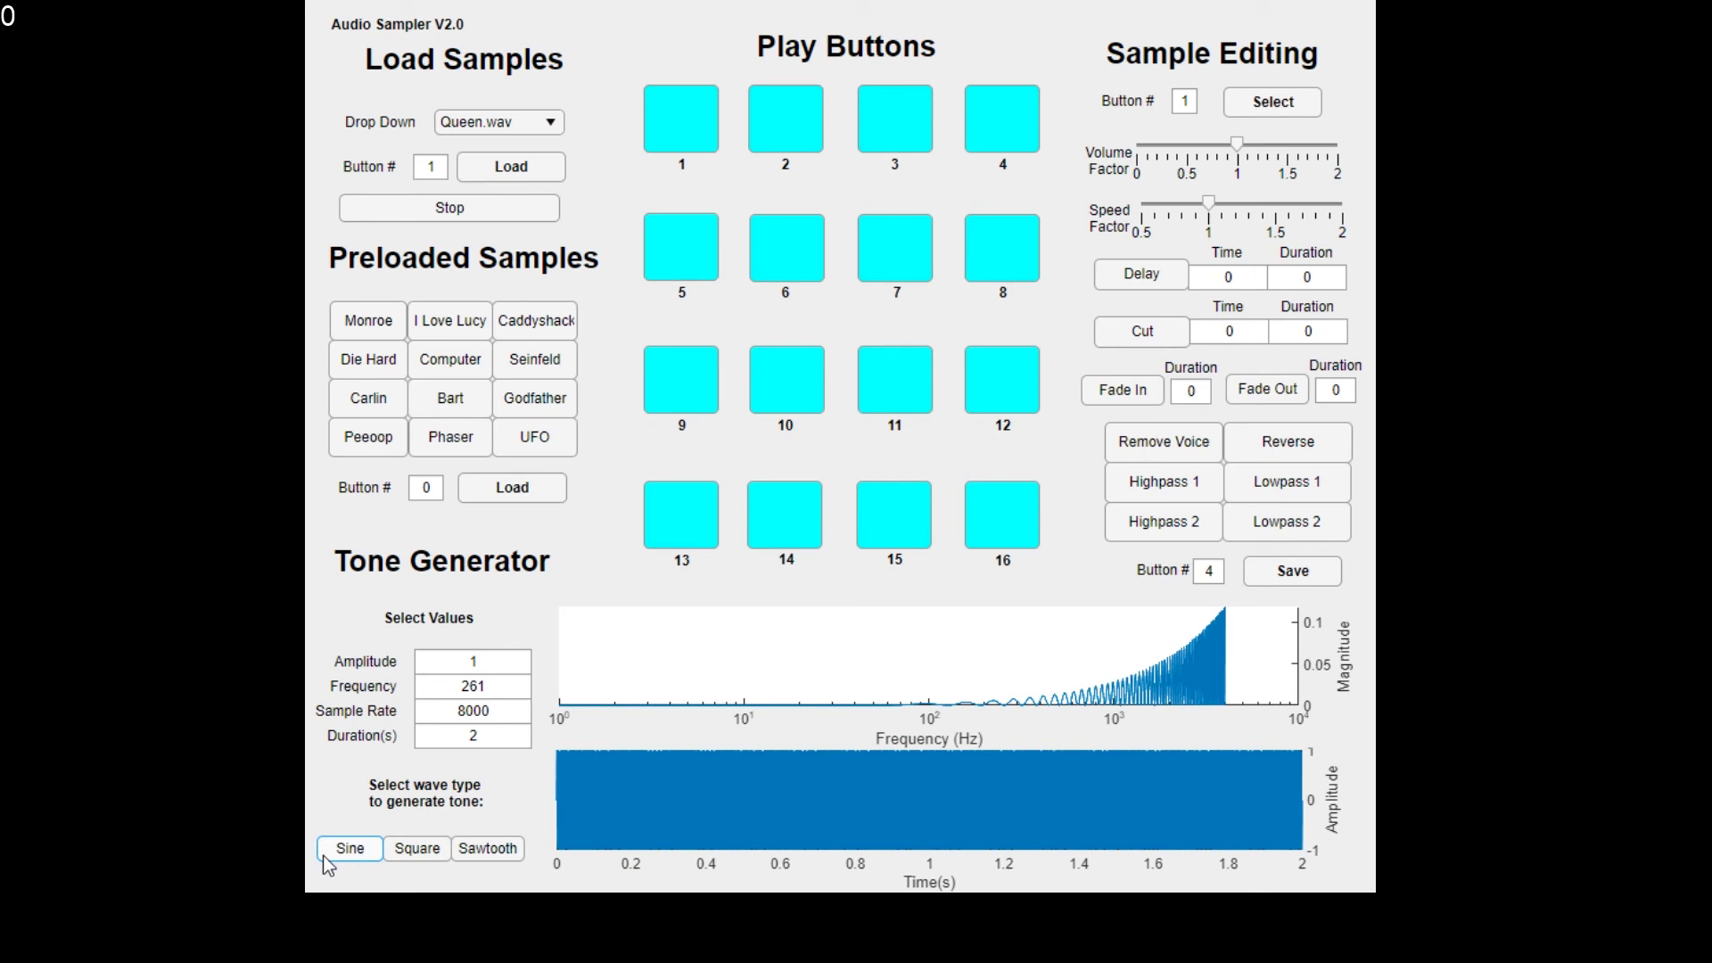
left_click(413, 852)
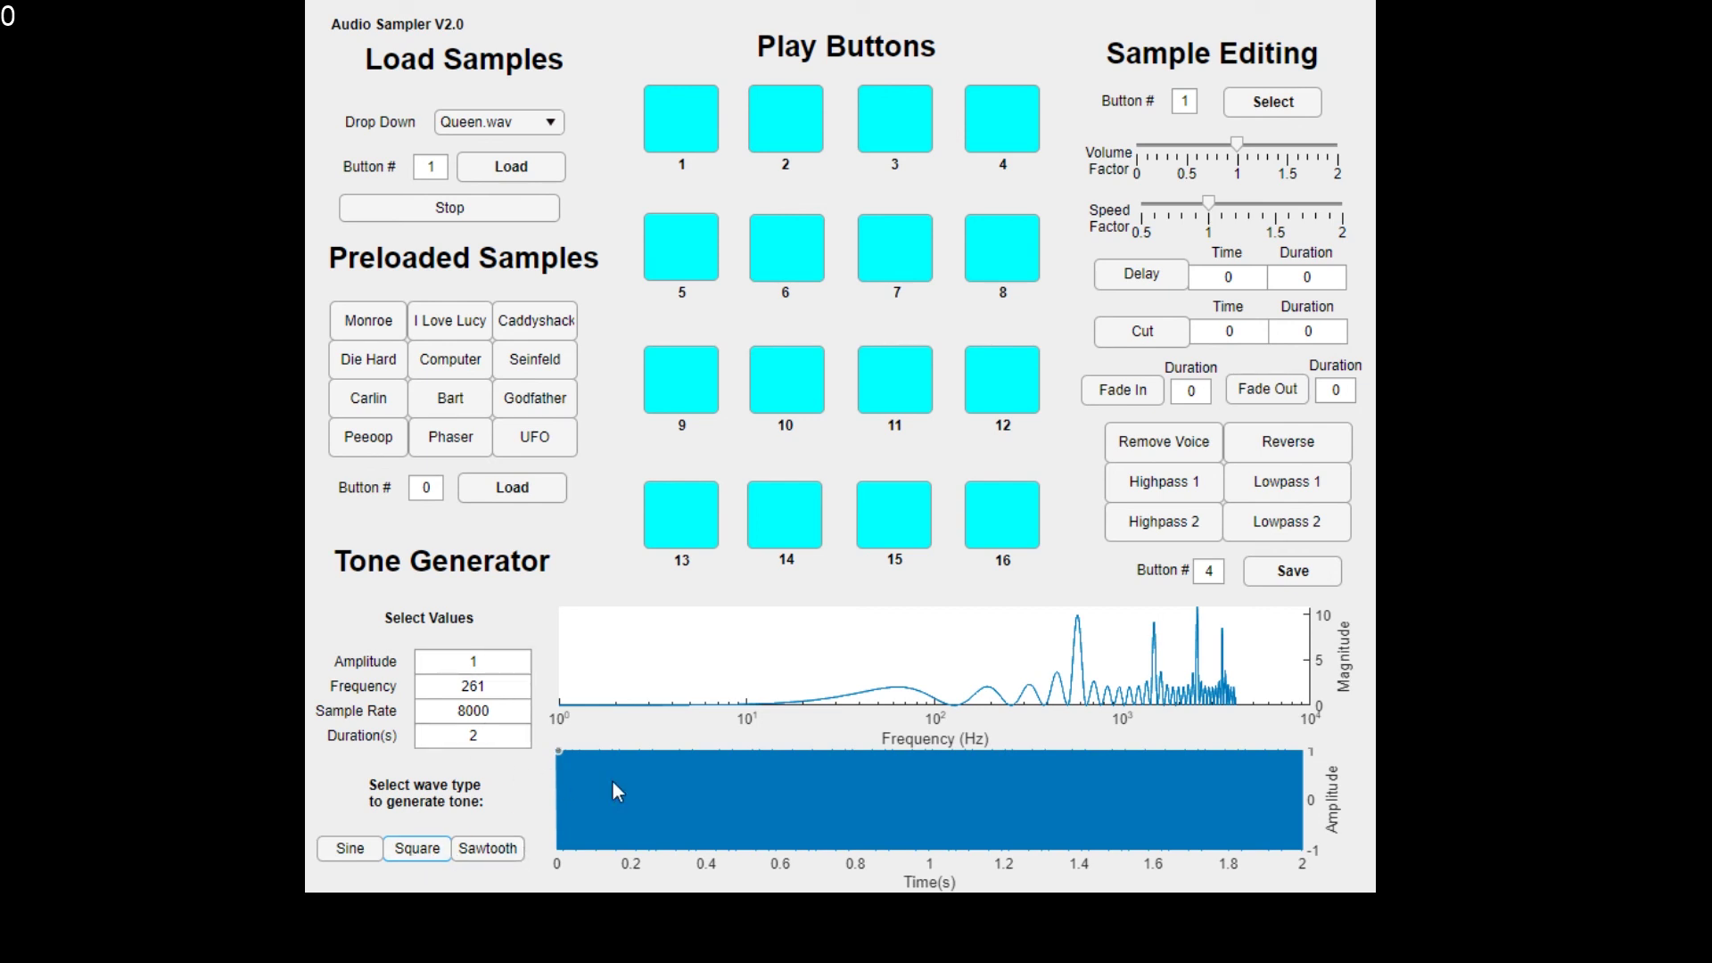
left_click(487, 851)
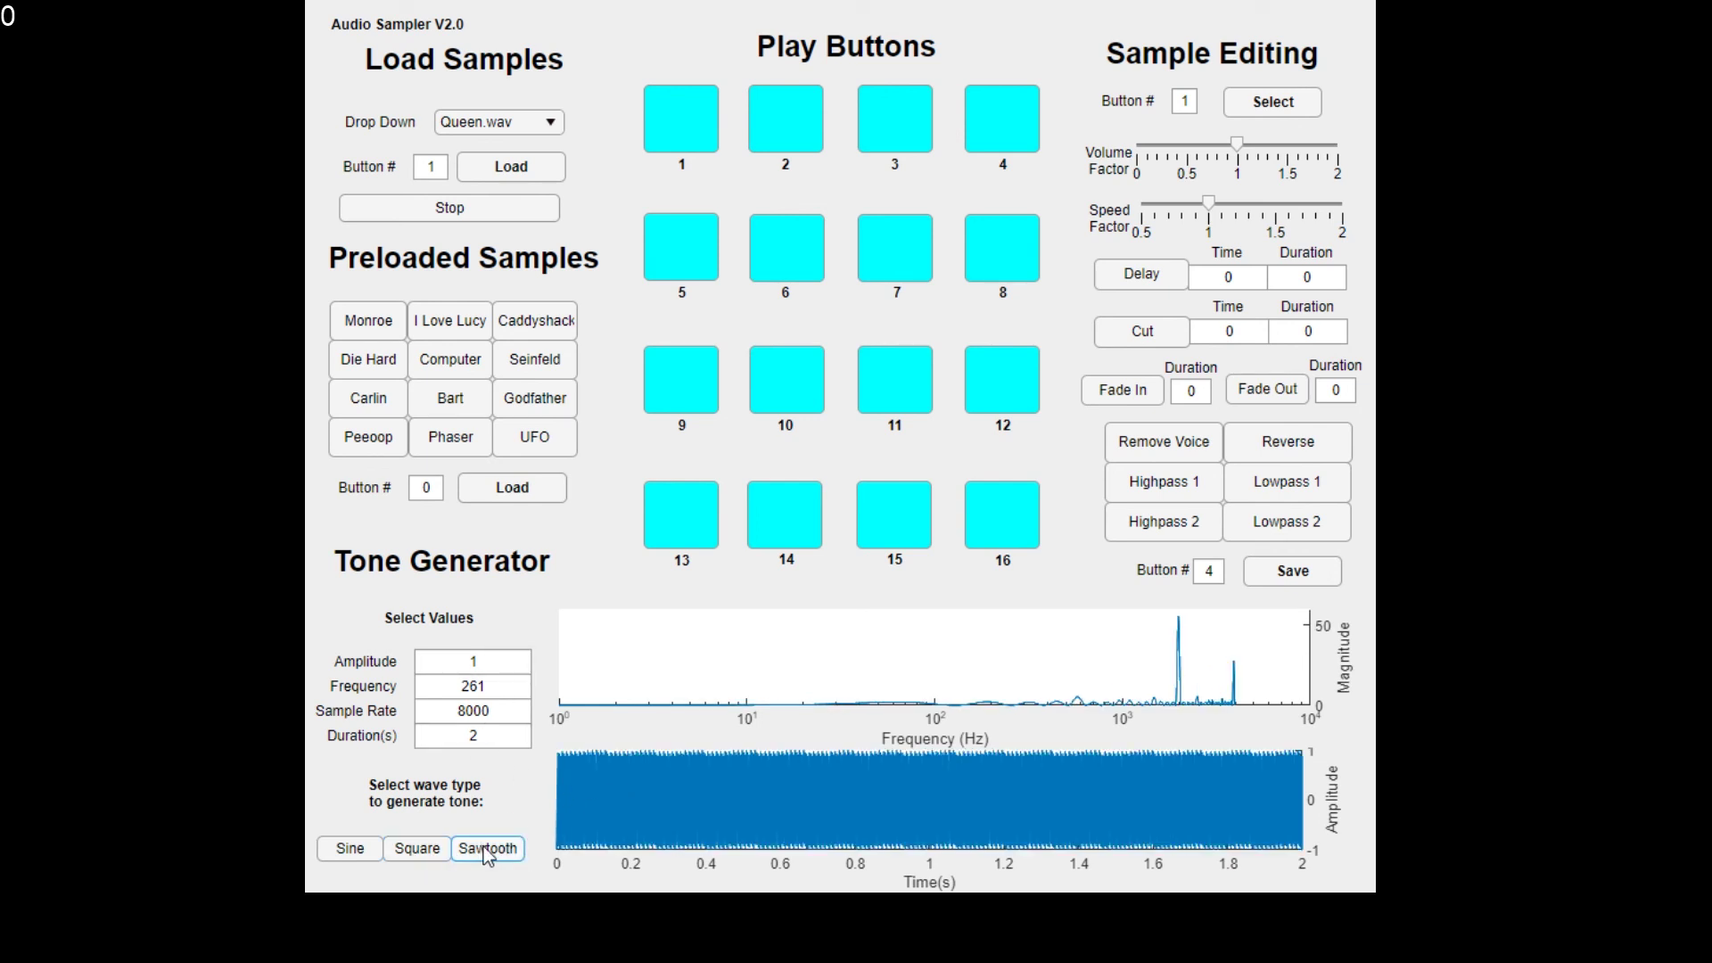